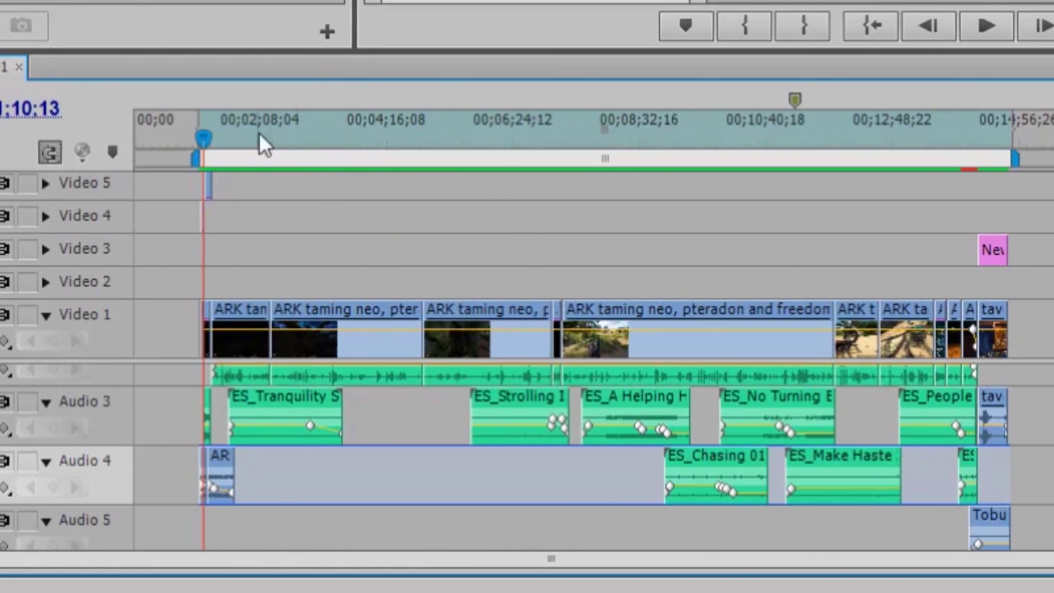
Scrub through Sequence 01, jumping to about nine minutes, the inventory scene, and the work area start and end.
left_click_drag(260, 134, 421, 177)
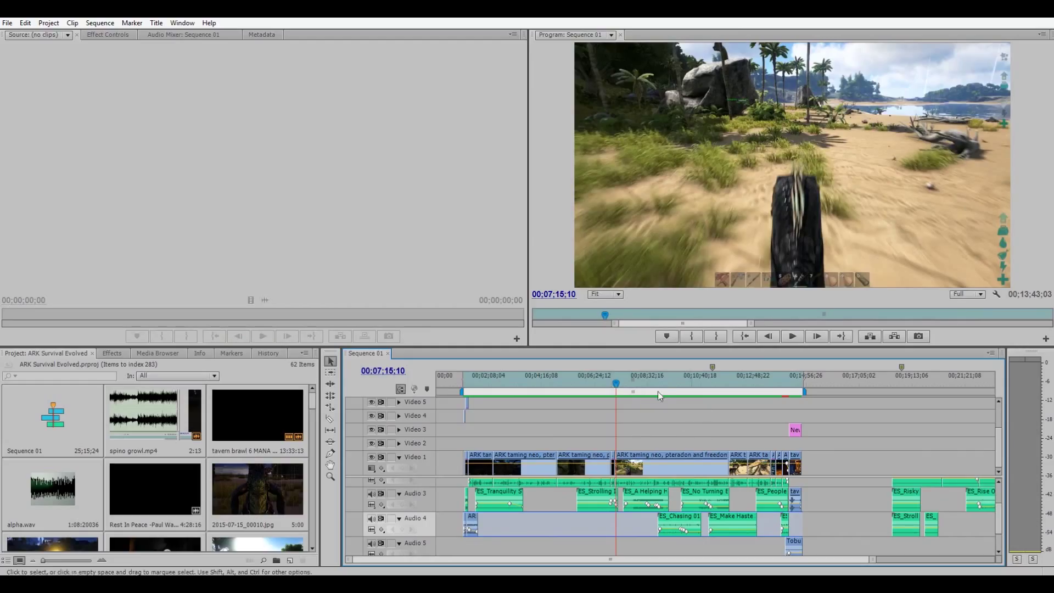
left_click(659, 384)
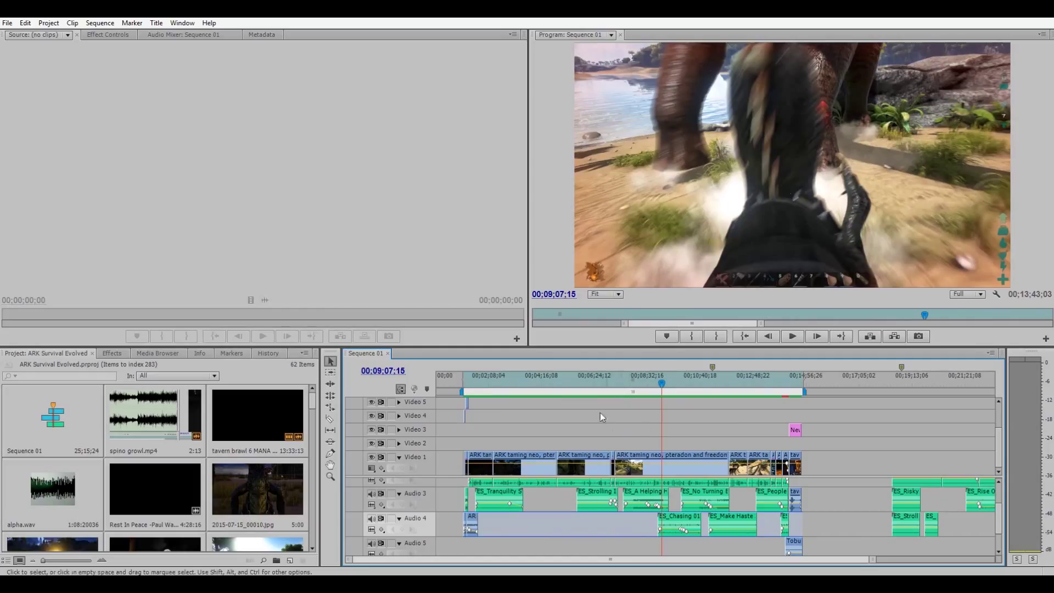
left_click(483, 384)
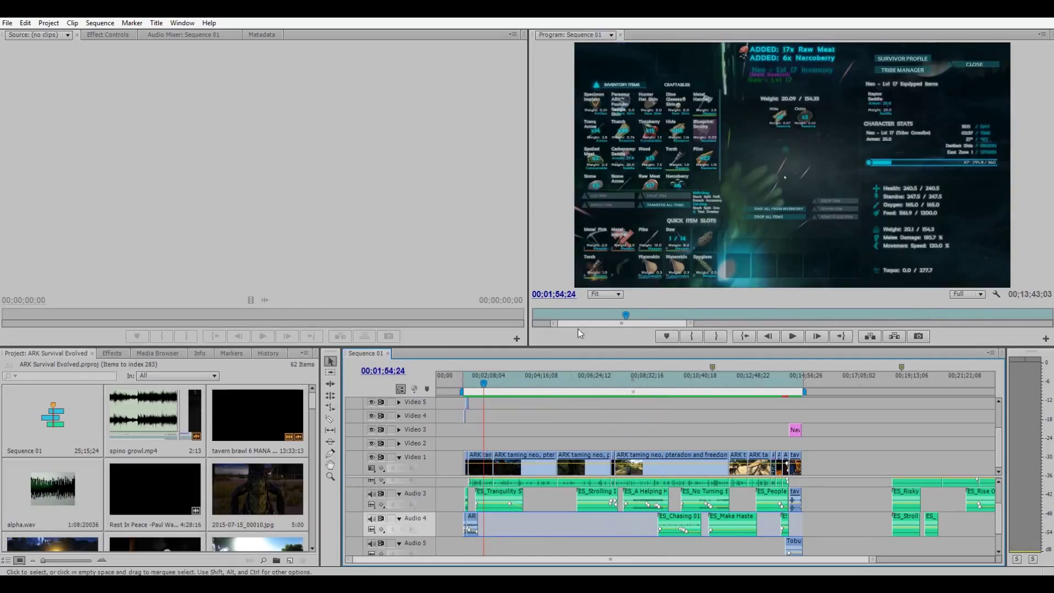
left_click(748, 336)
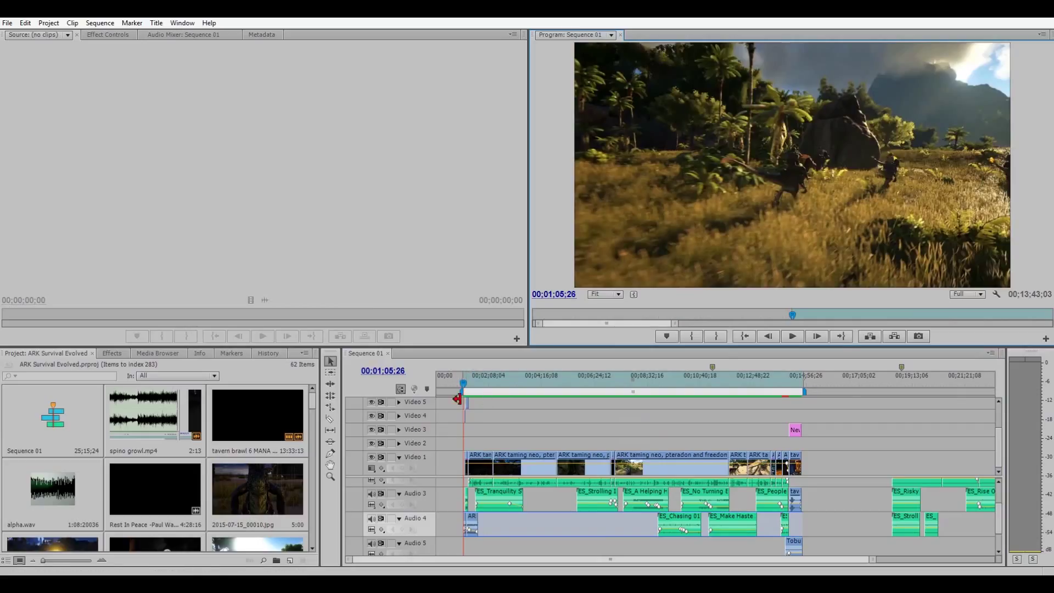
key("shift+o")
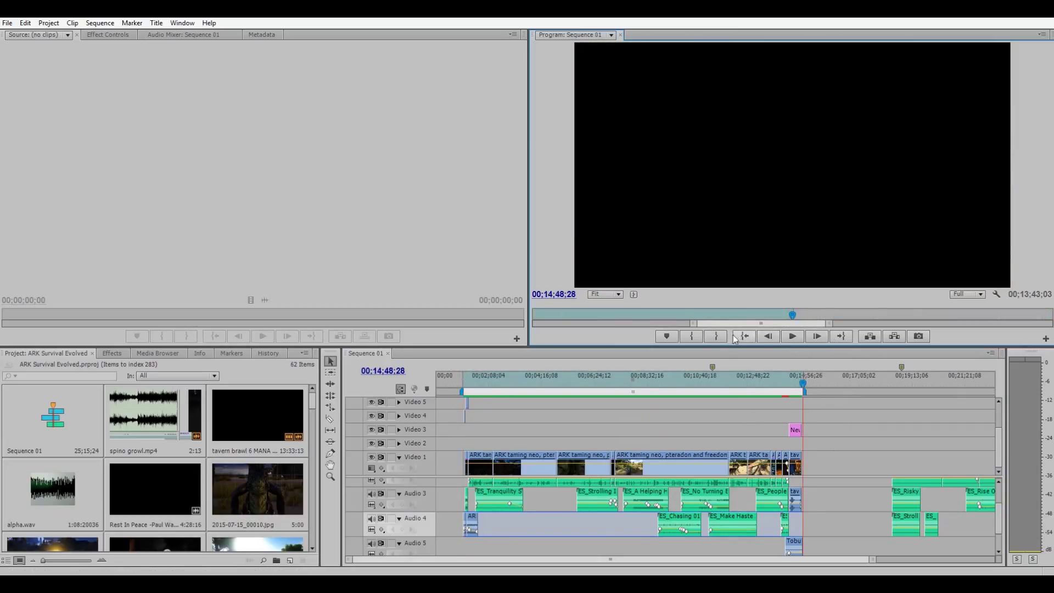
Step backwards frame by frame from the end of the work area.
left_click(767, 336)
left_click(768, 336)
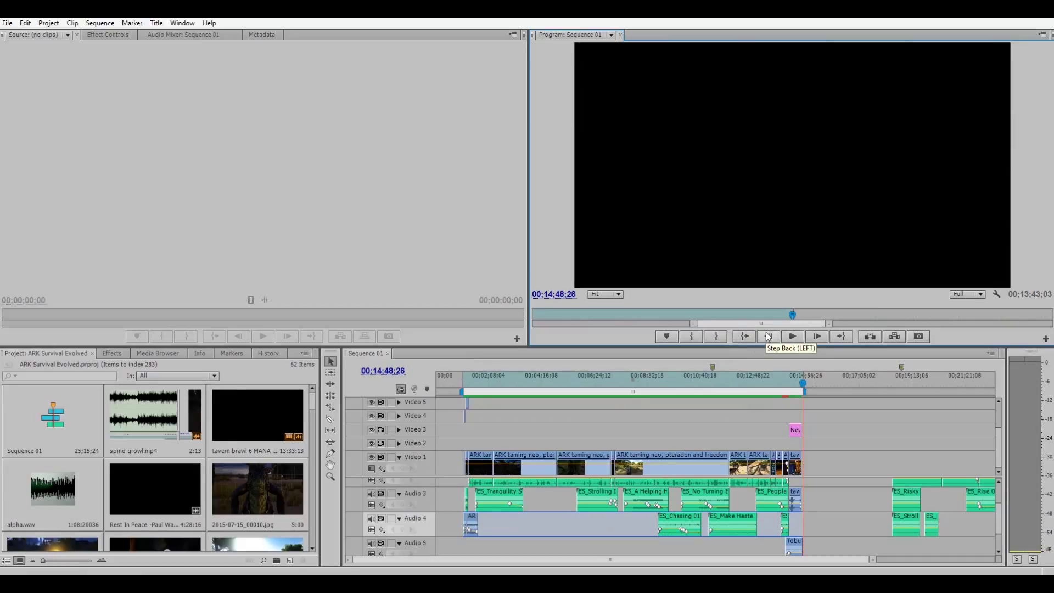
left_click(767, 337)
left_click(768, 336)
left_click(768, 337)
left_click(769, 338)
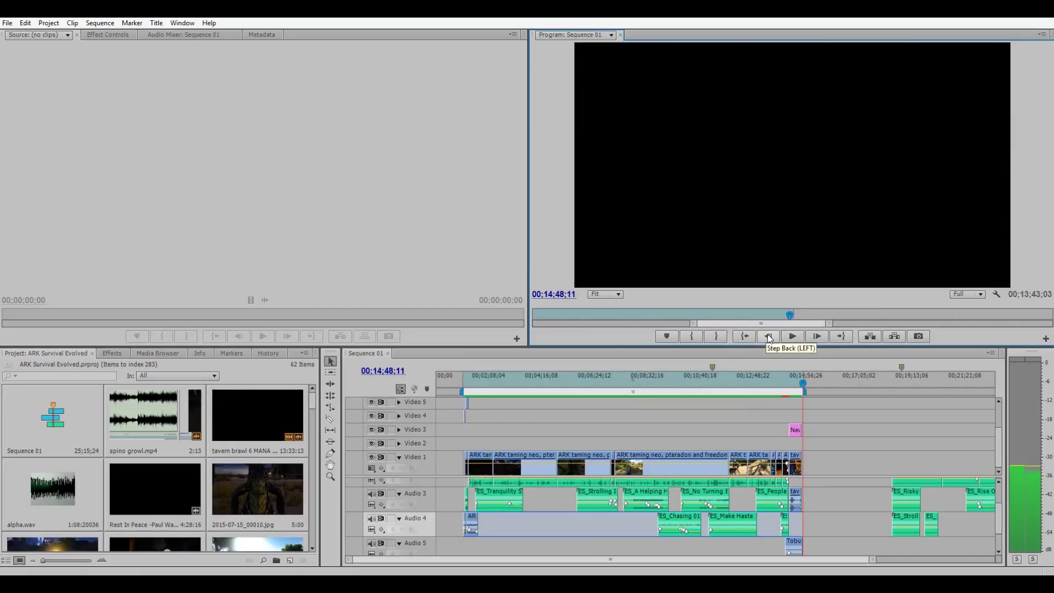
left_click(769, 339)
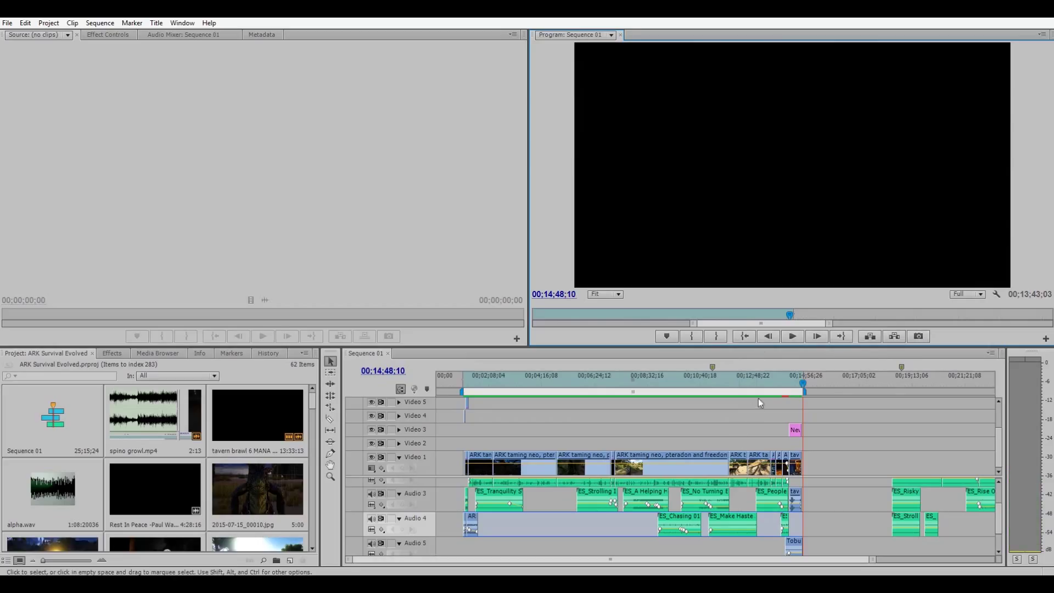
Check the pteranodon scene near 13 minutes, then play from the start and stop on the ARK logo.
left_click(767, 378)
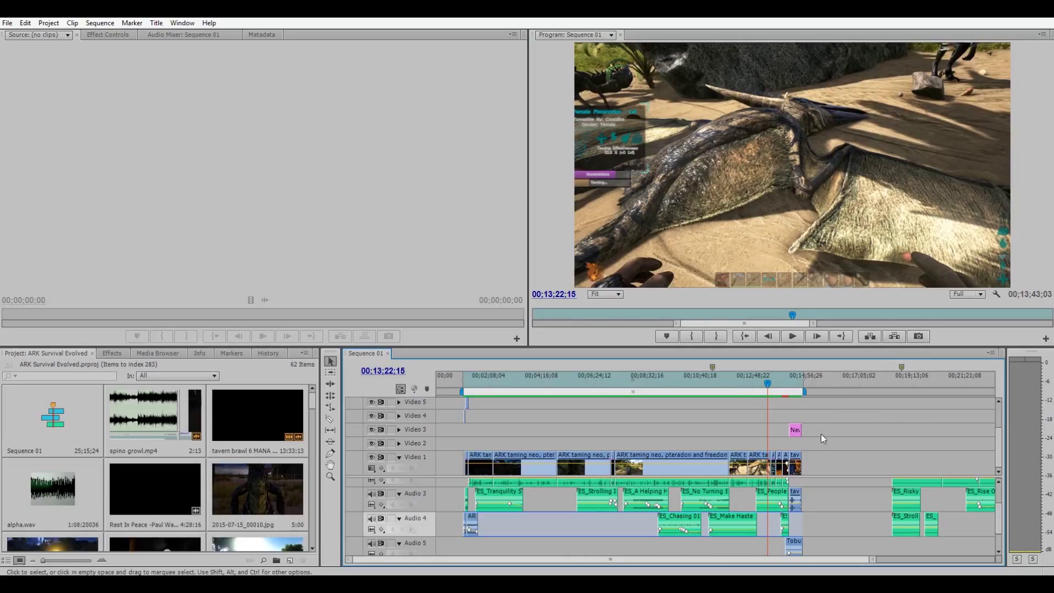
left_click(465, 382)
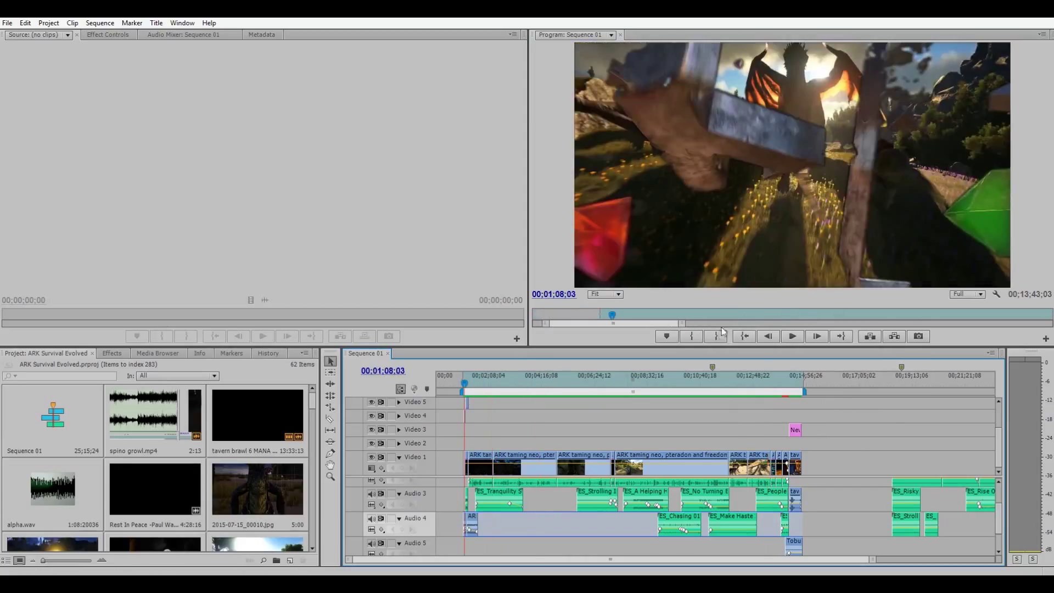
left_click(744, 336)
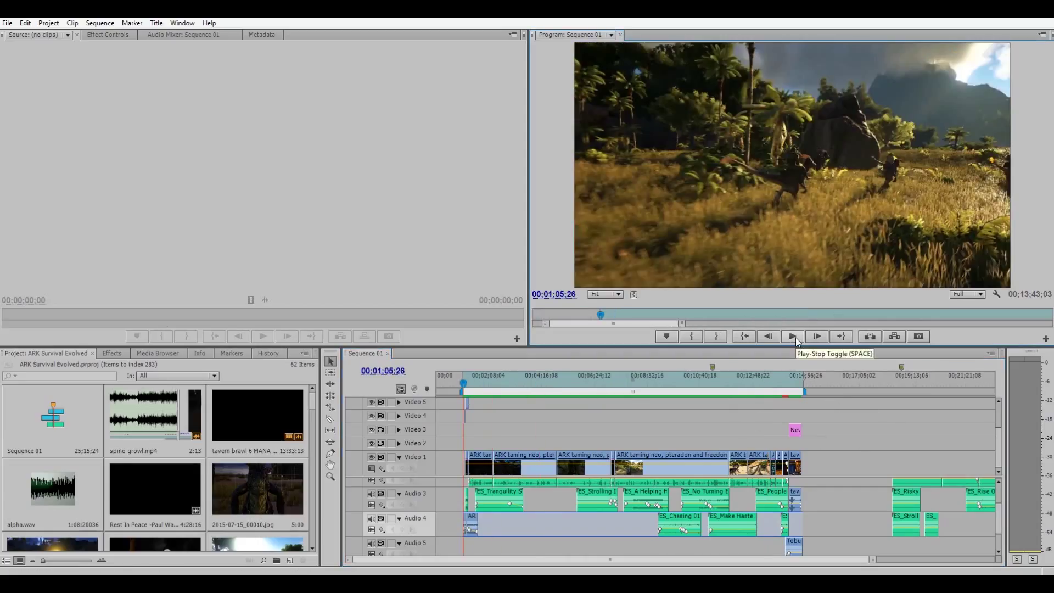
left_click(795, 336)
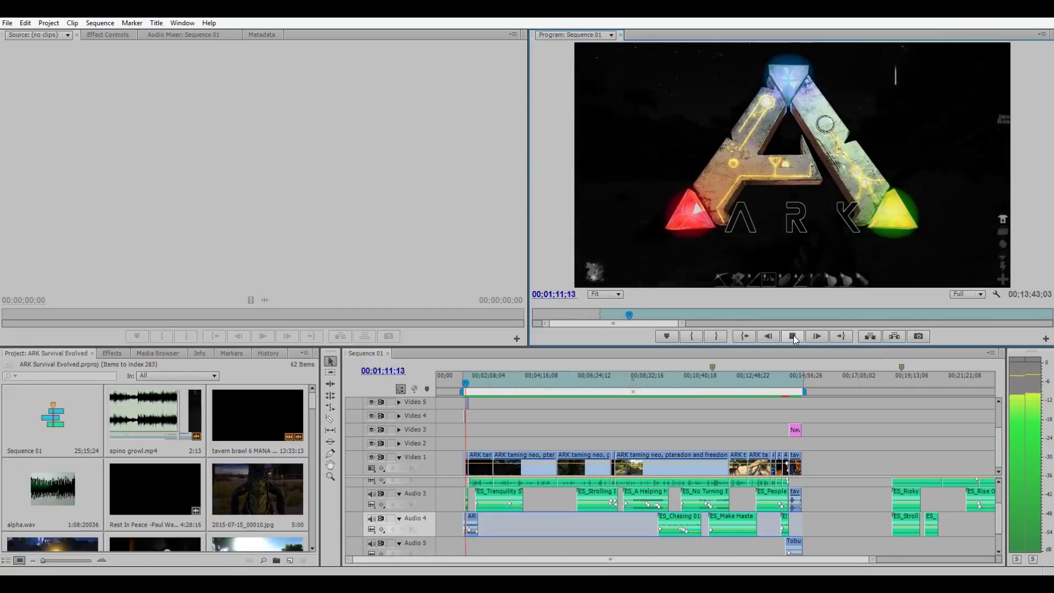
left_click(793, 336)
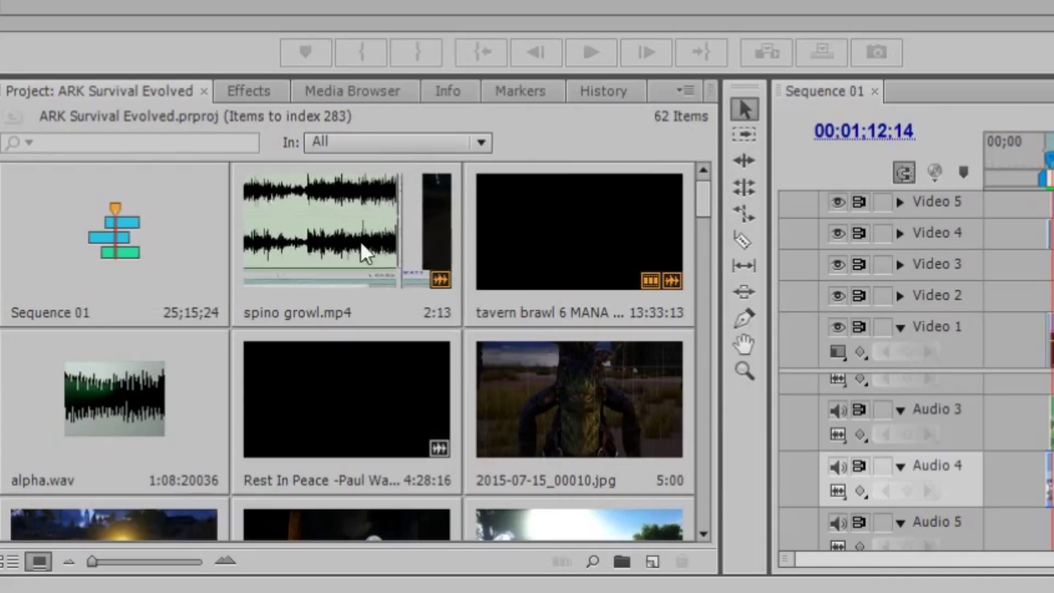
Delete the alpha.wav audio file from the Project panel.
left_click(164, 424)
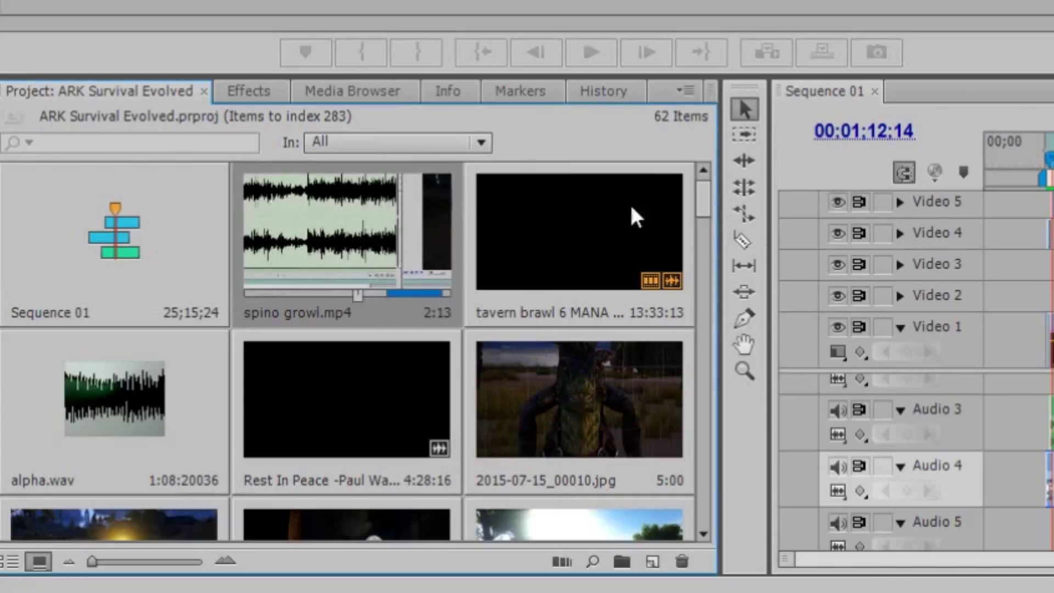
scroll(571, 319, "down", 1)
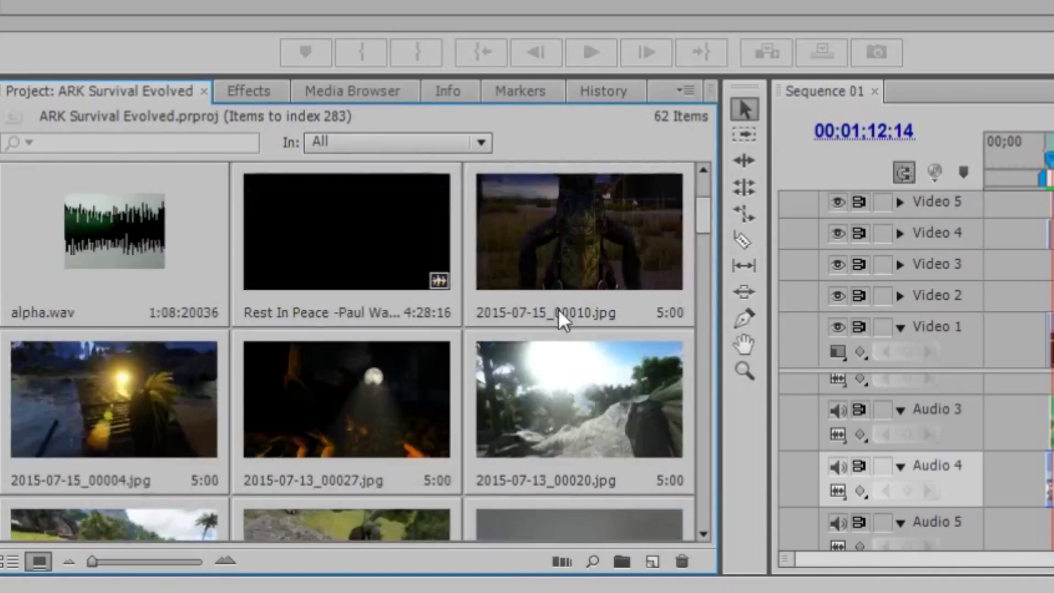
left_click(146, 254)
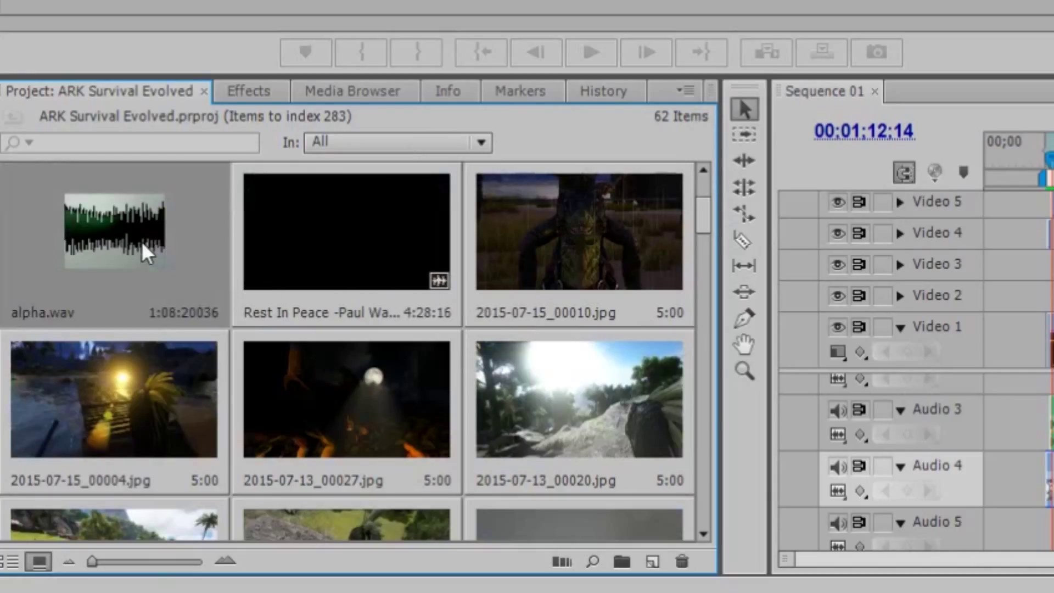
key("Delete")
Scroll through the Project panel's remaining 61 items.
scroll(458, 226, "down", 1)
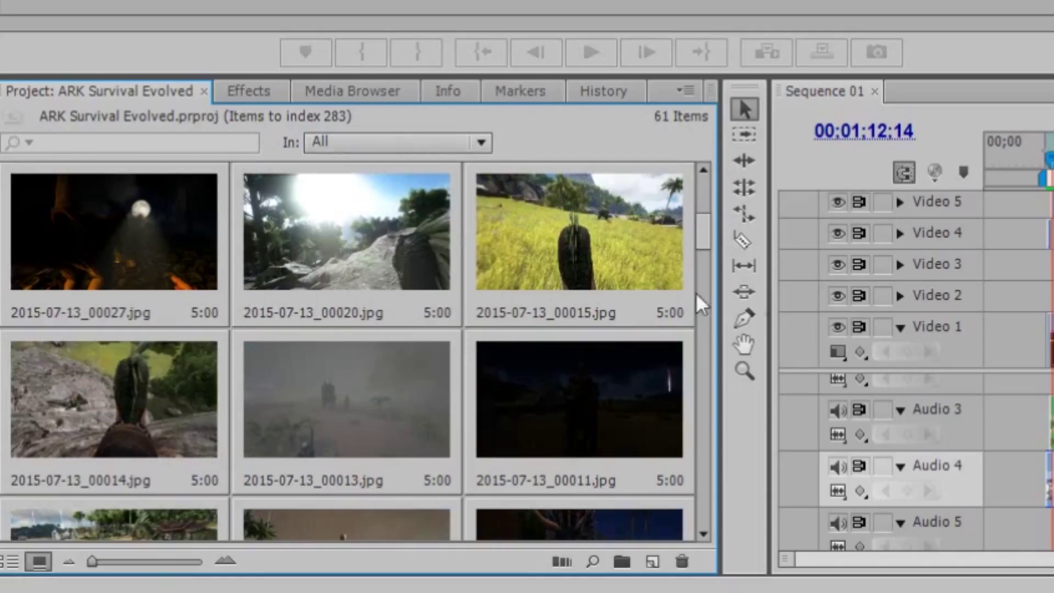
scroll(515, 399, "up", 2)
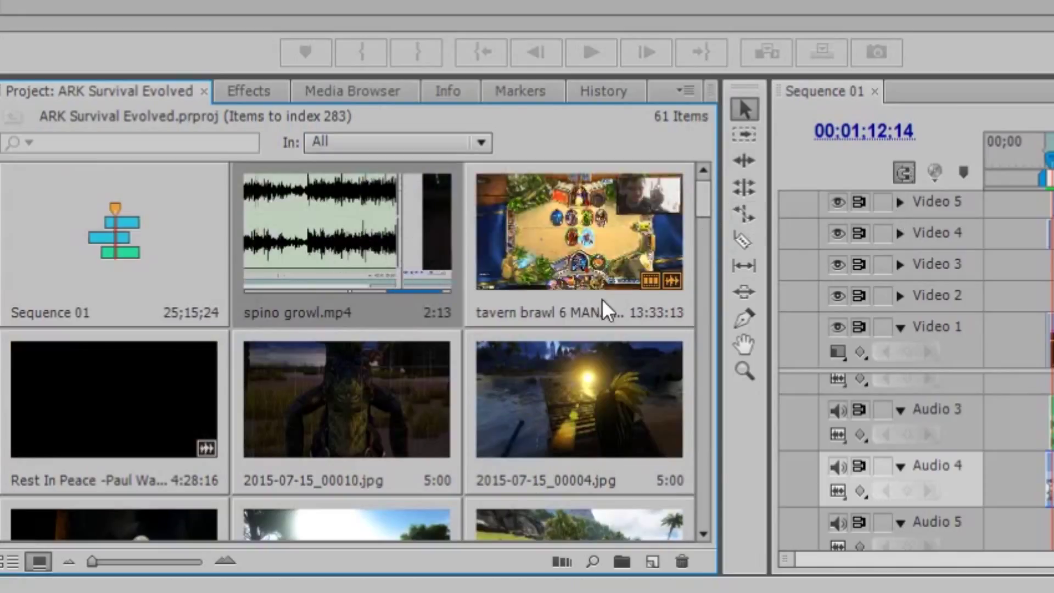
scroll(570, 302, "down", 5)
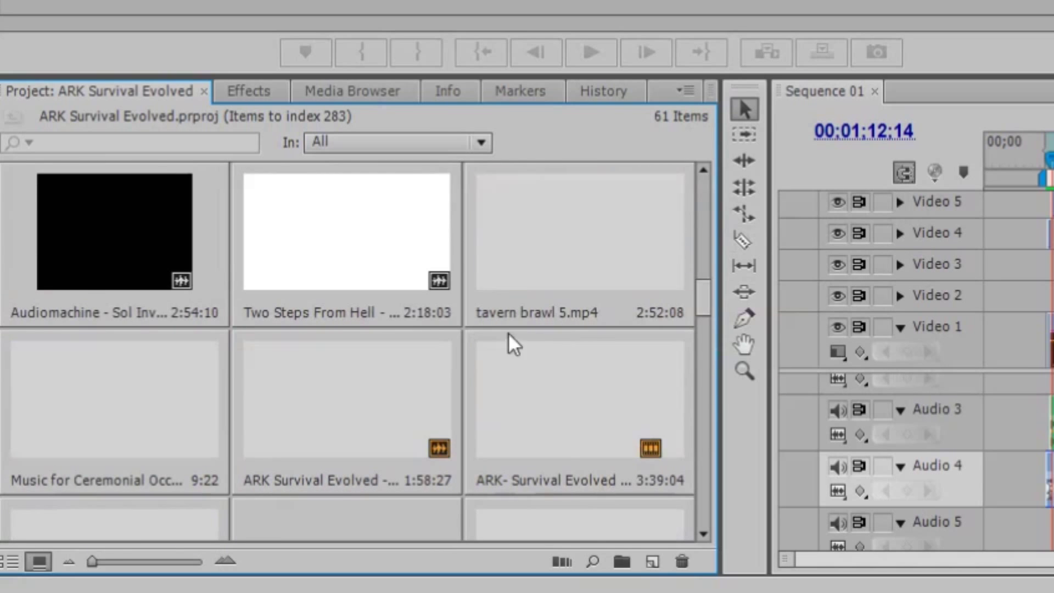
scroll(508, 341, "up", 2)
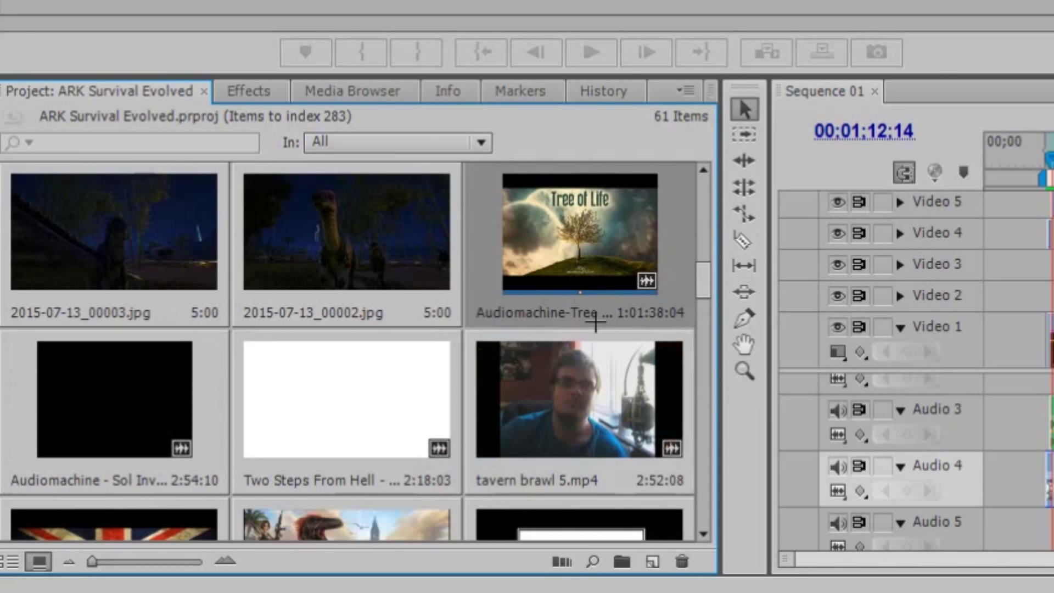
scroll(410, 328, "down", 4)
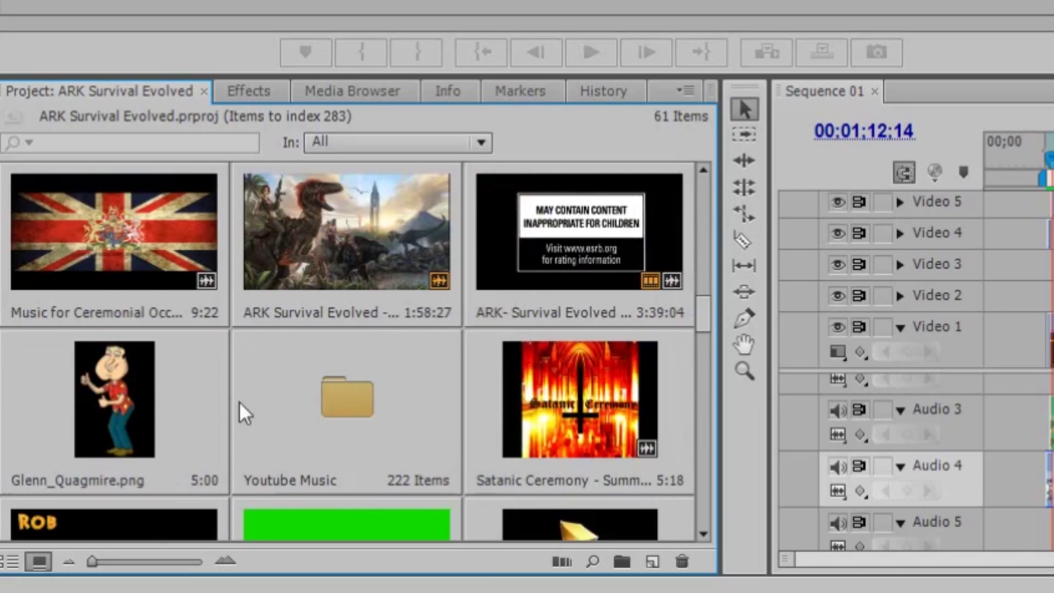
scroll(522, 401, "up", 2)
scroll(540, 409, "up", 3)
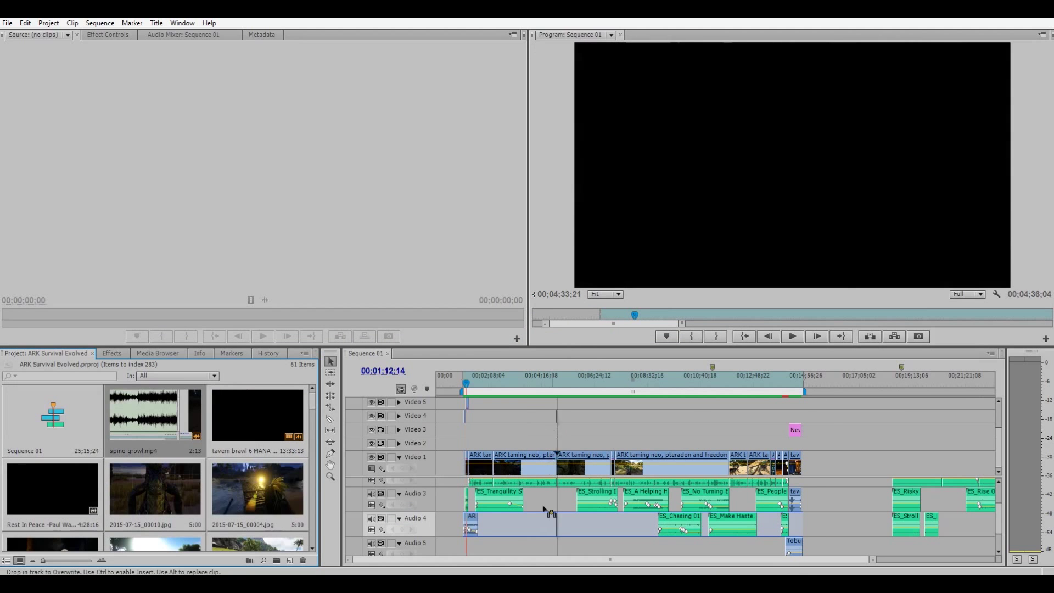
mouse_move(542, 505)
left_mouse_down()
mouse_move(538, 521)
mouse_move(548, 515)
mouse_move(535, 521)
left_mouse_up()
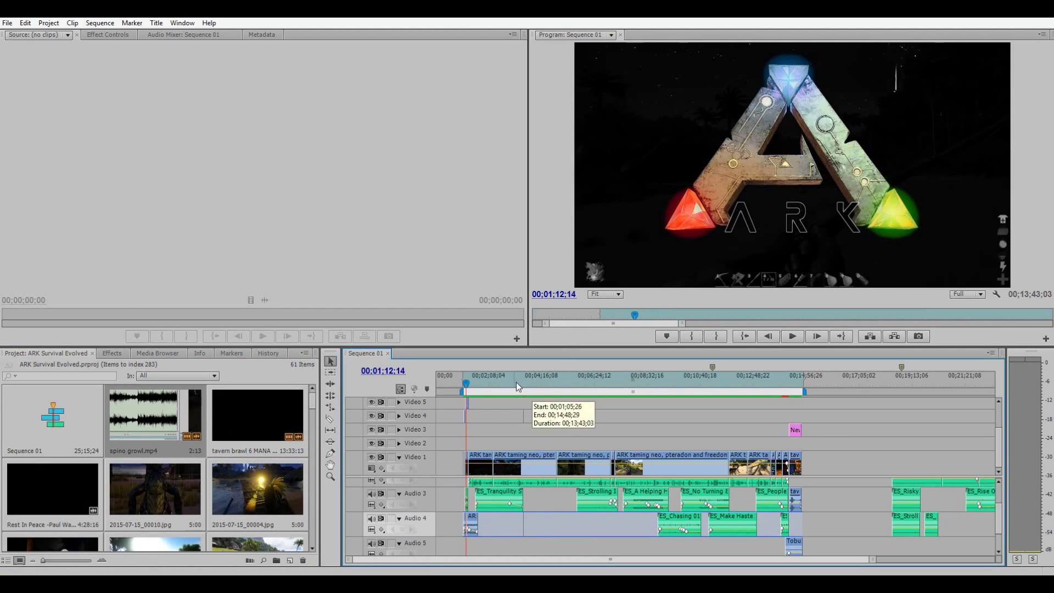
Move the playhead to about 3:30 and load spino growl.mp4 into the Source monitor.
left_click_drag(516, 382, 521, 382)
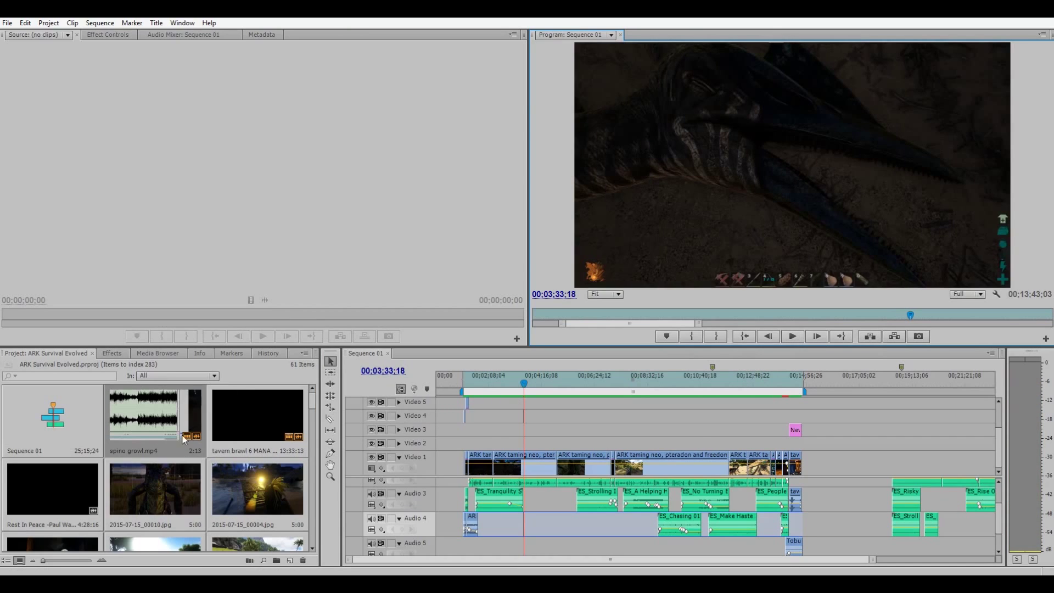
left_click_drag(258, 303, 396, 188)
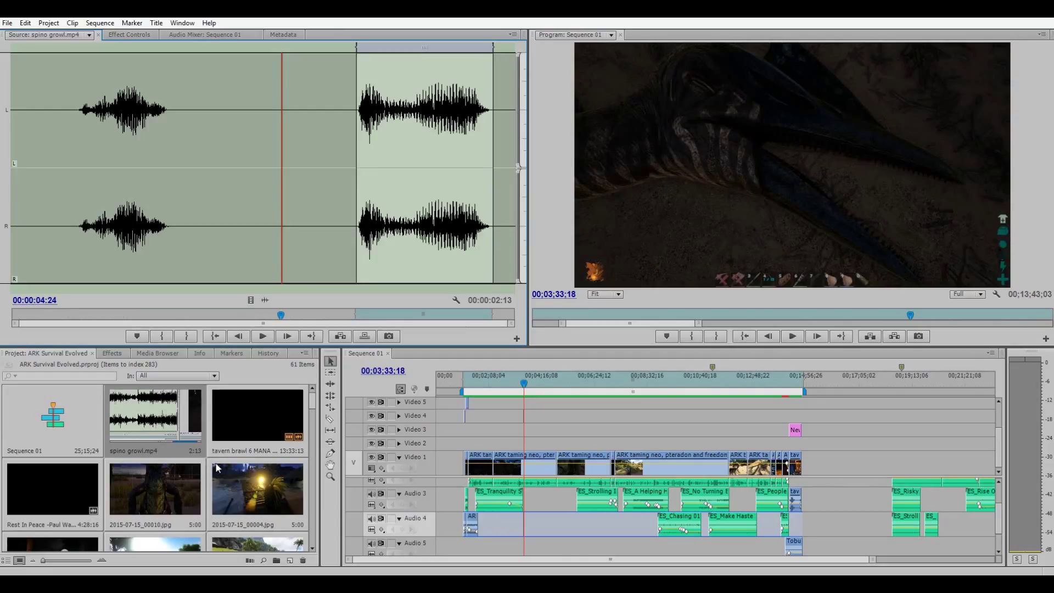
Mark In and Out around spino growl.mp4's first growl (1:25 range) and drag its audio toward the timeline.
left_click_drag(331, 214, 75, 247)
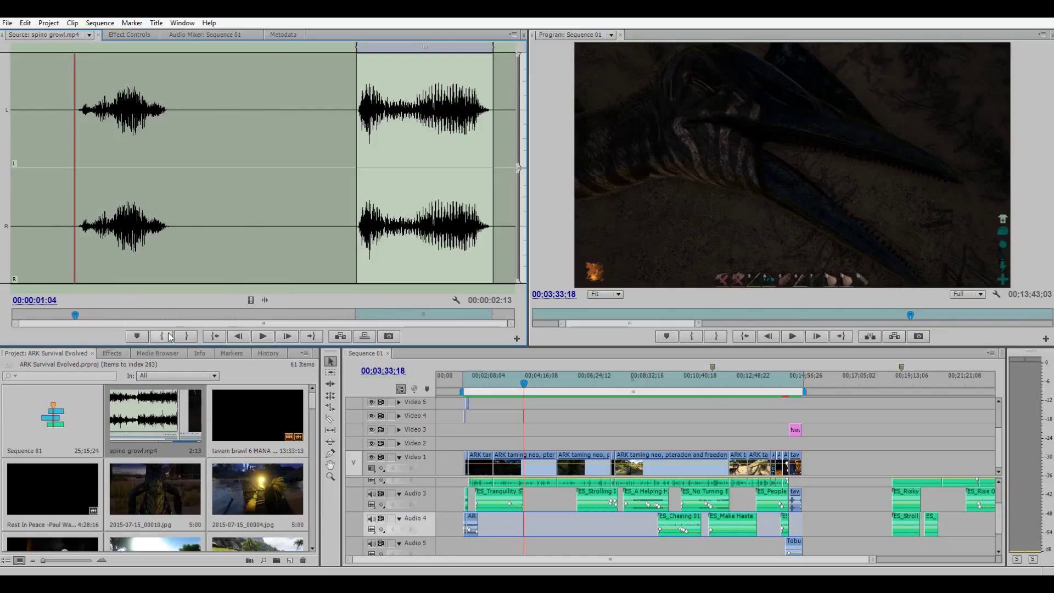
left_click(169, 337)
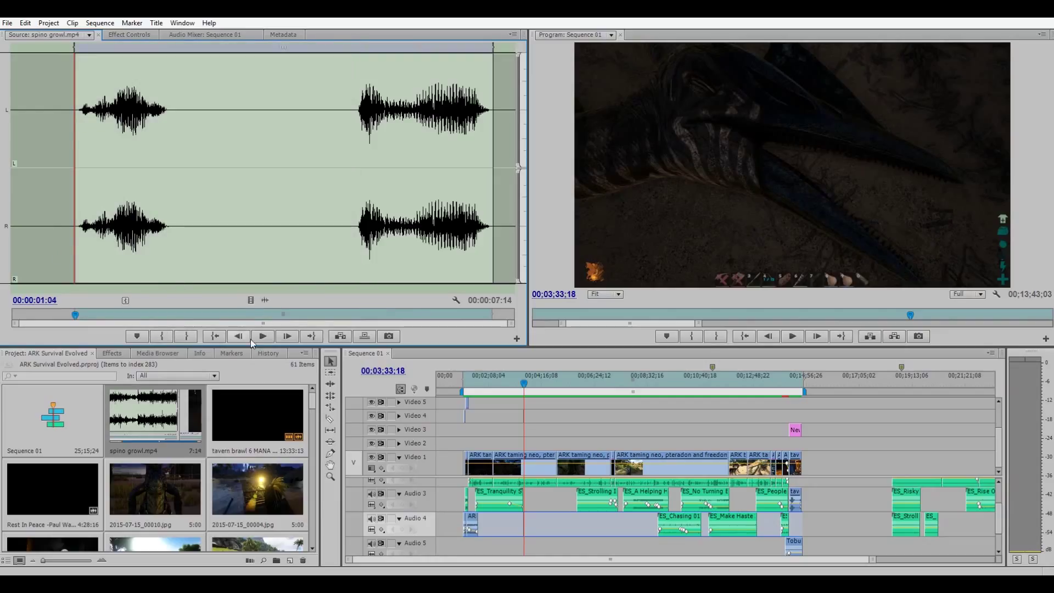
left_click(262, 337)
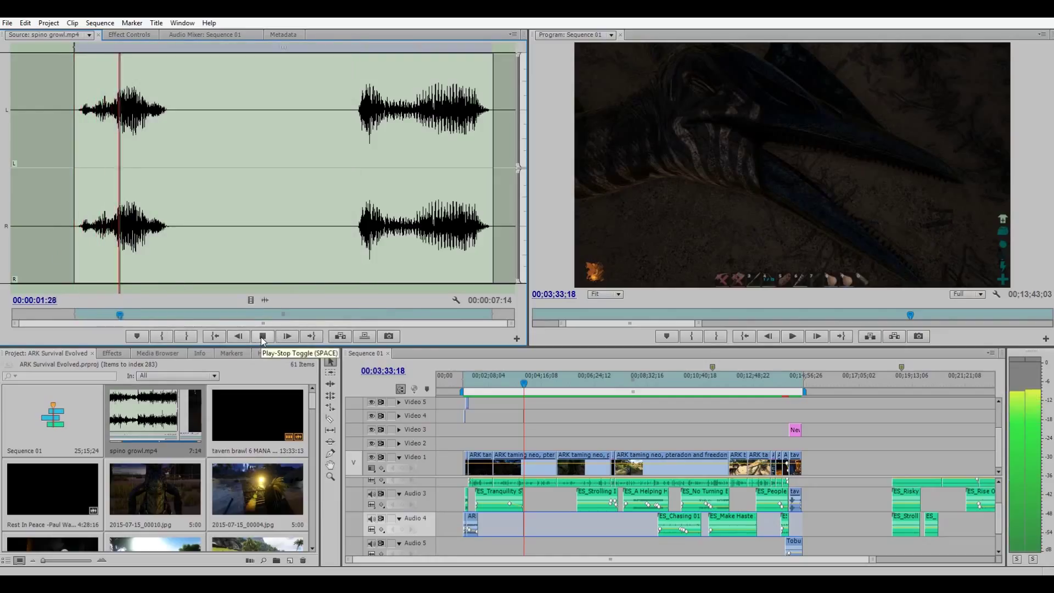
left_click(262, 336)
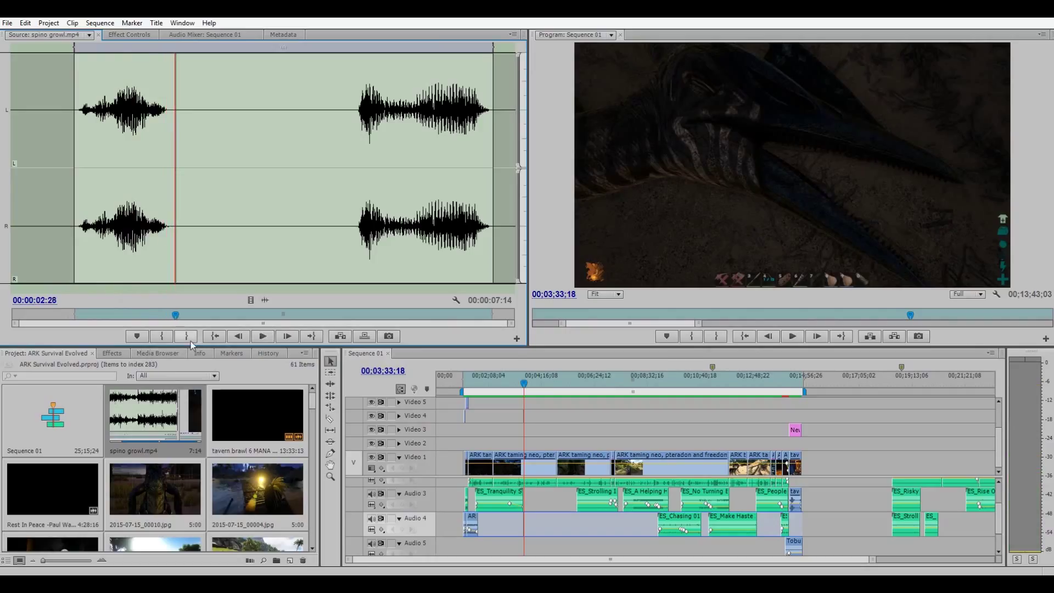
left_click(191, 338)
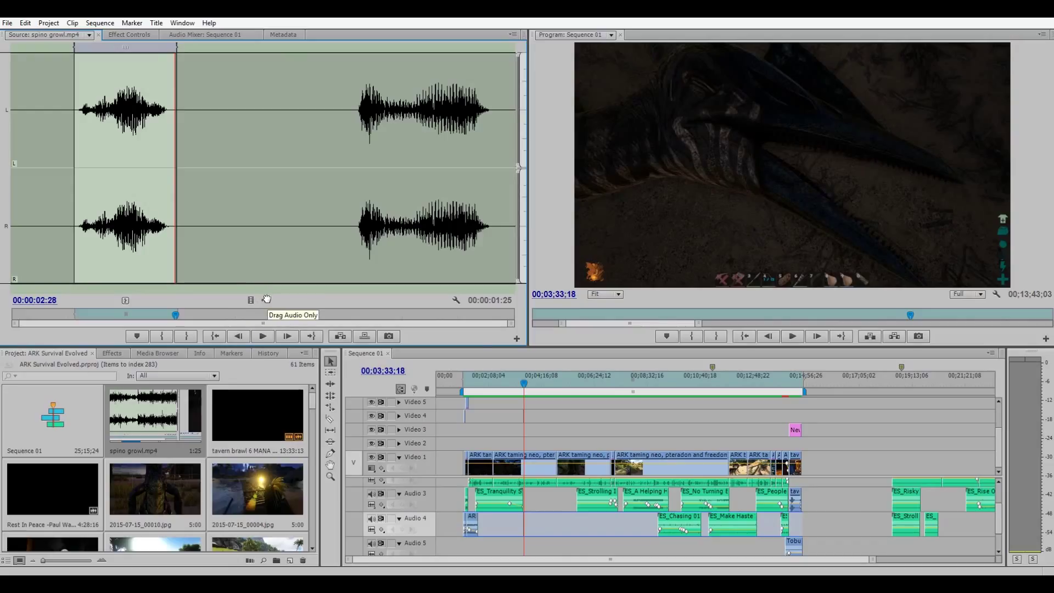
left_click_drag(267, 299, 355, 293)
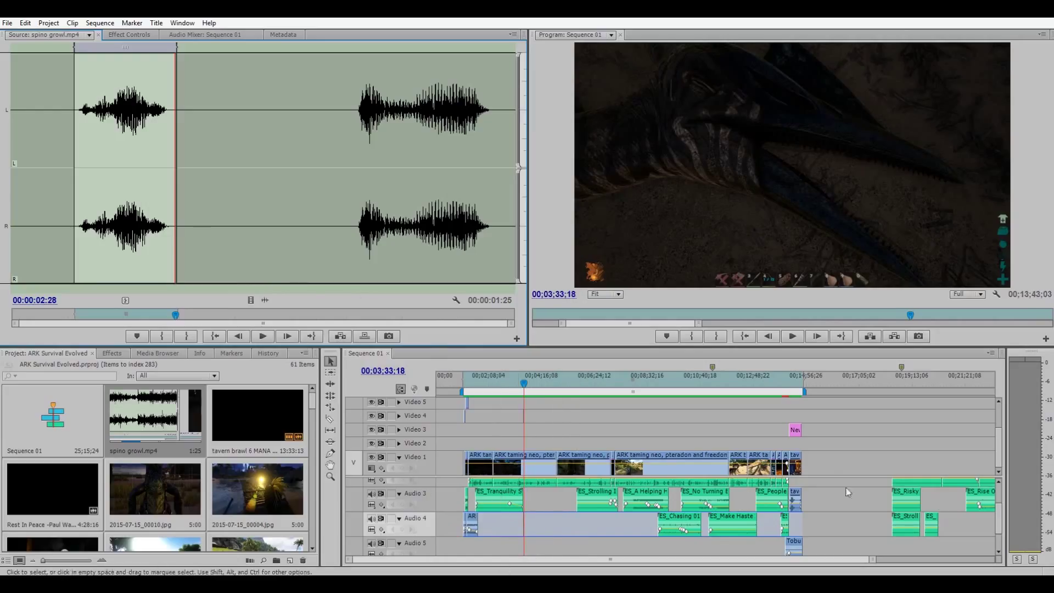
Scroll the timeline and Project panel to review the clips on Video 1 and Audio 1–2.
scroll(472, 482, "up", 2)
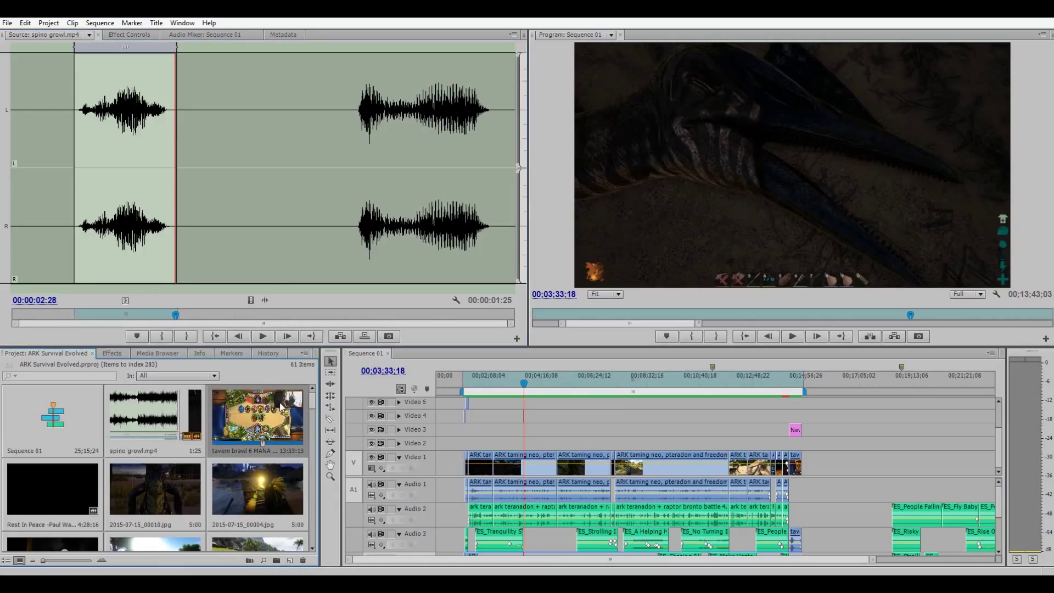
scroll(258, 433, "down", 5)
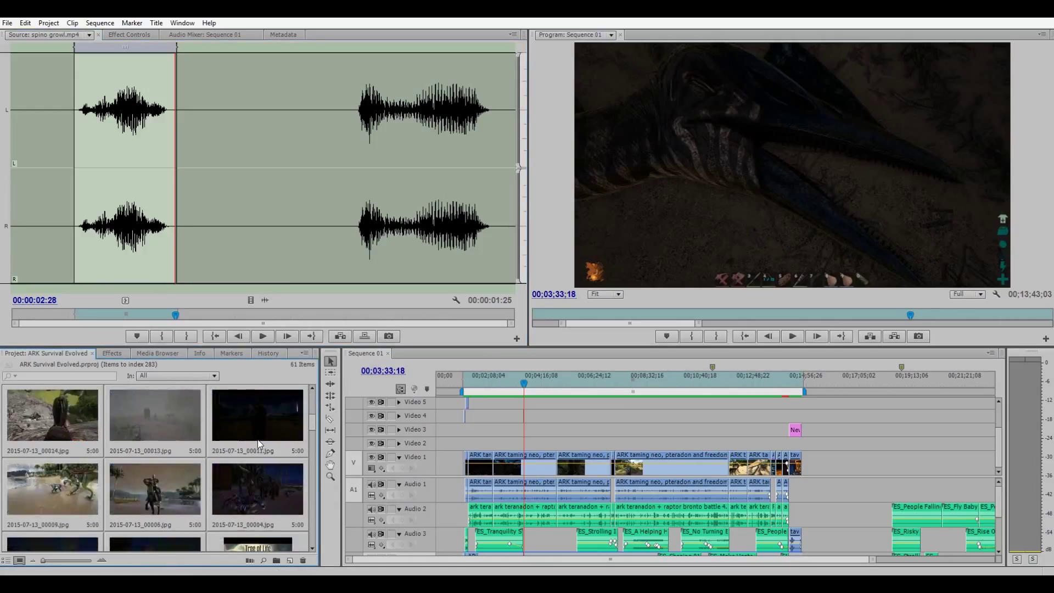
scroll(257, 439, "down", 2)
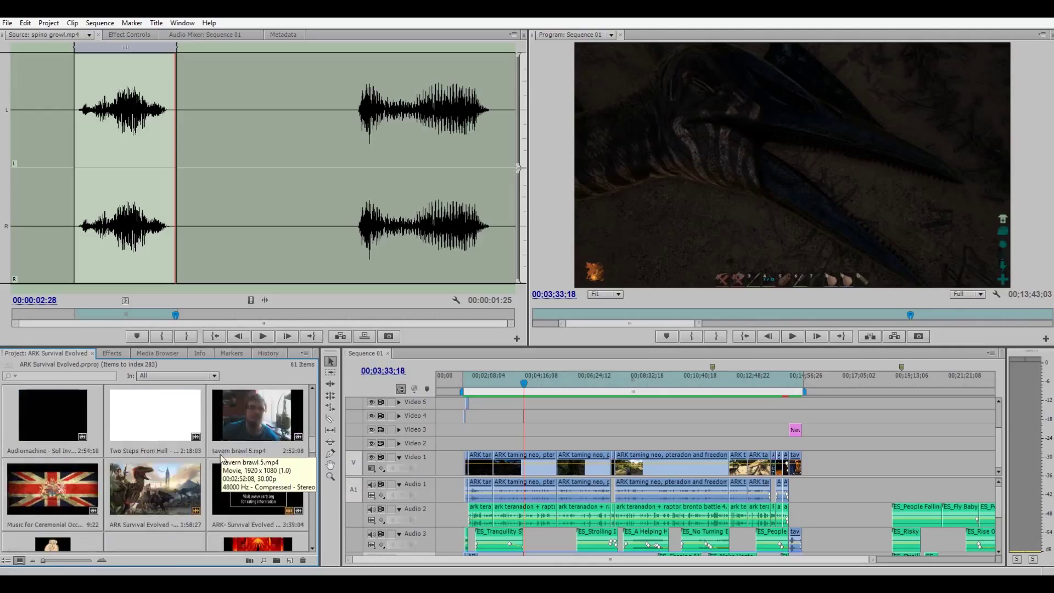
scroll(266, 450, "down", 1)
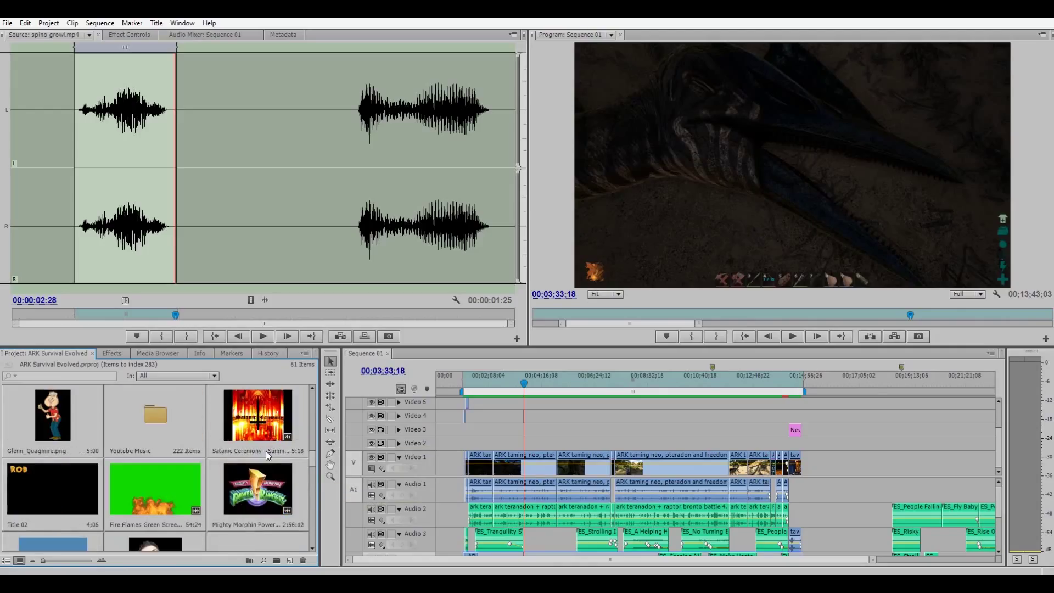
scroll(265, 450, "up", 1)
scroll(266, 450, "down", 2)
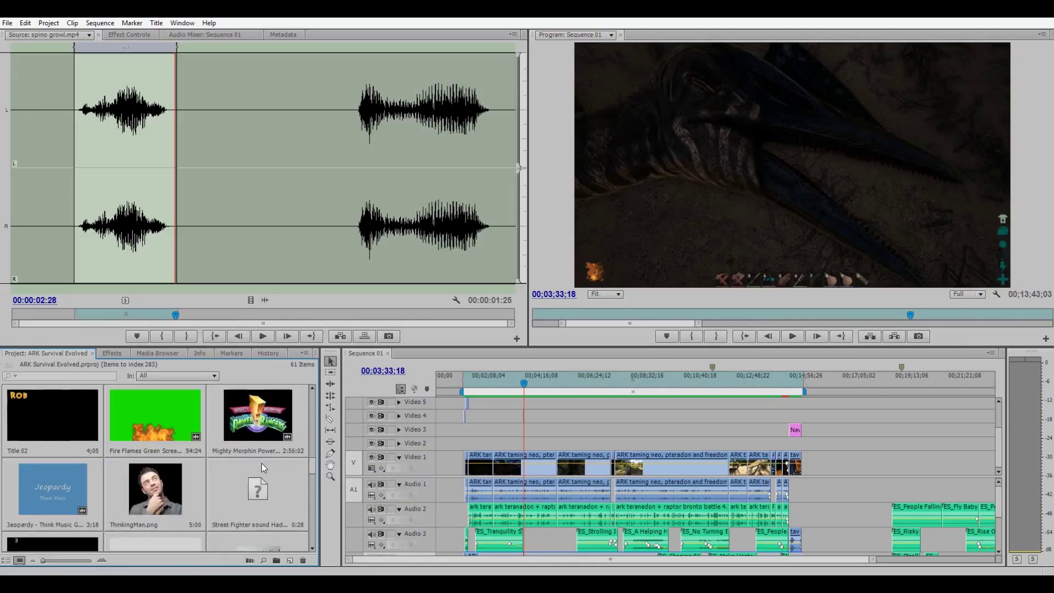
scroll(261, 462, "down", 1)
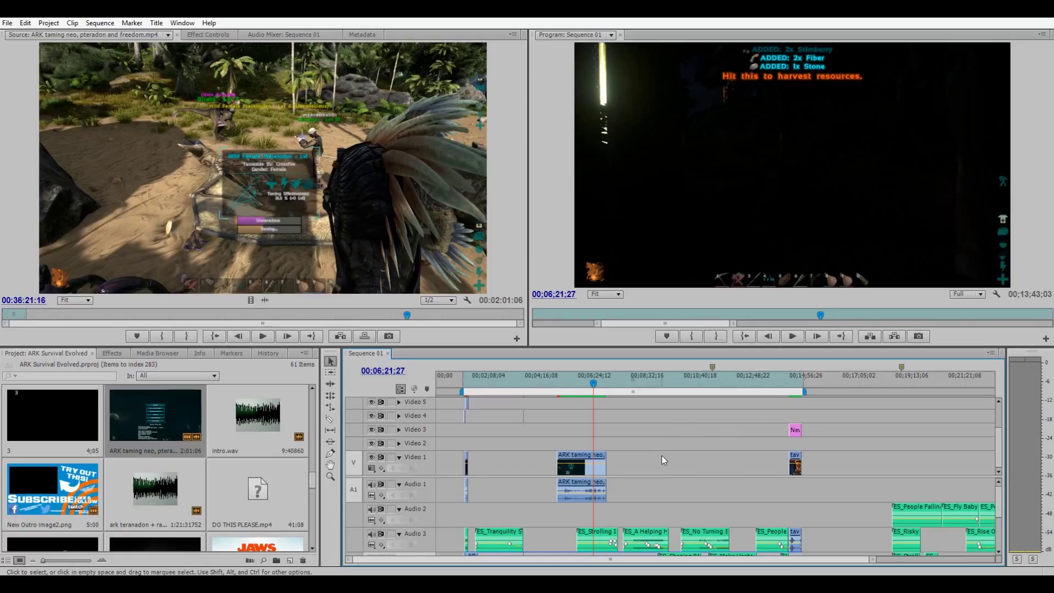
Start a new title with Ctrl+T, then cancel the New Title dialog.
key("ctrl+t")
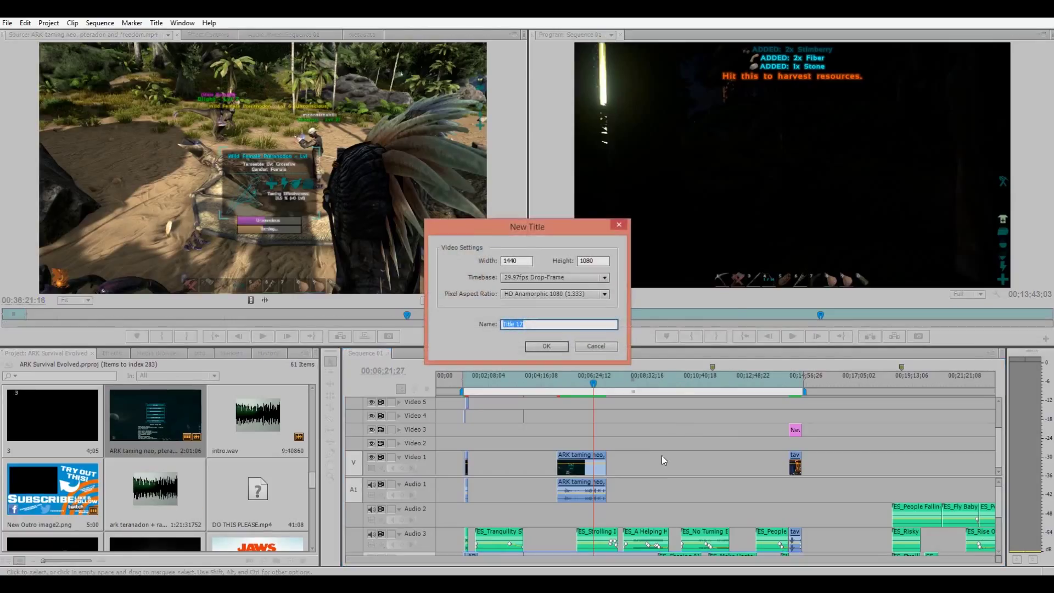
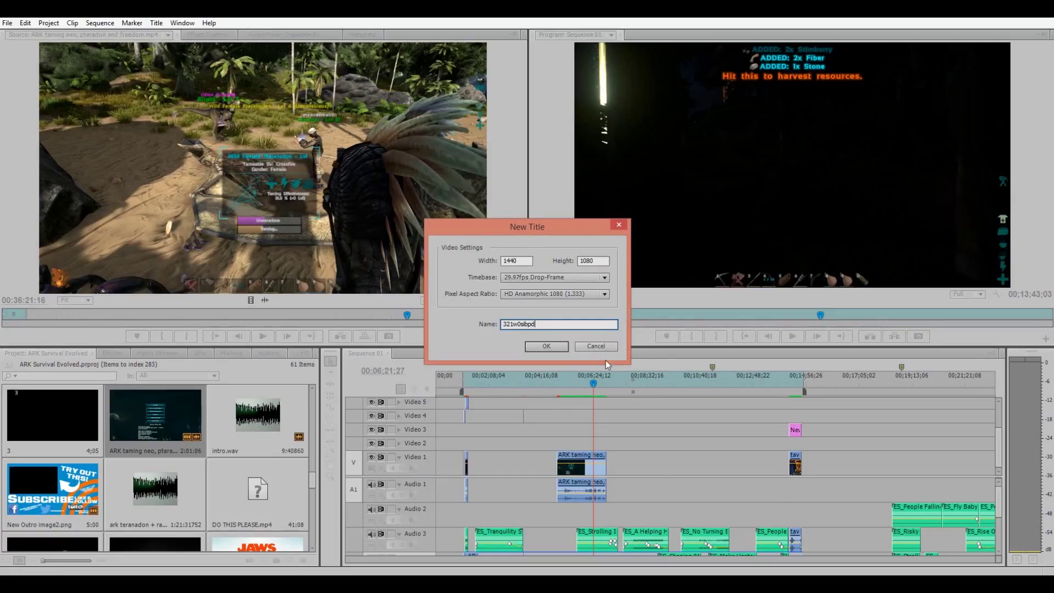
left_click(595, 344)
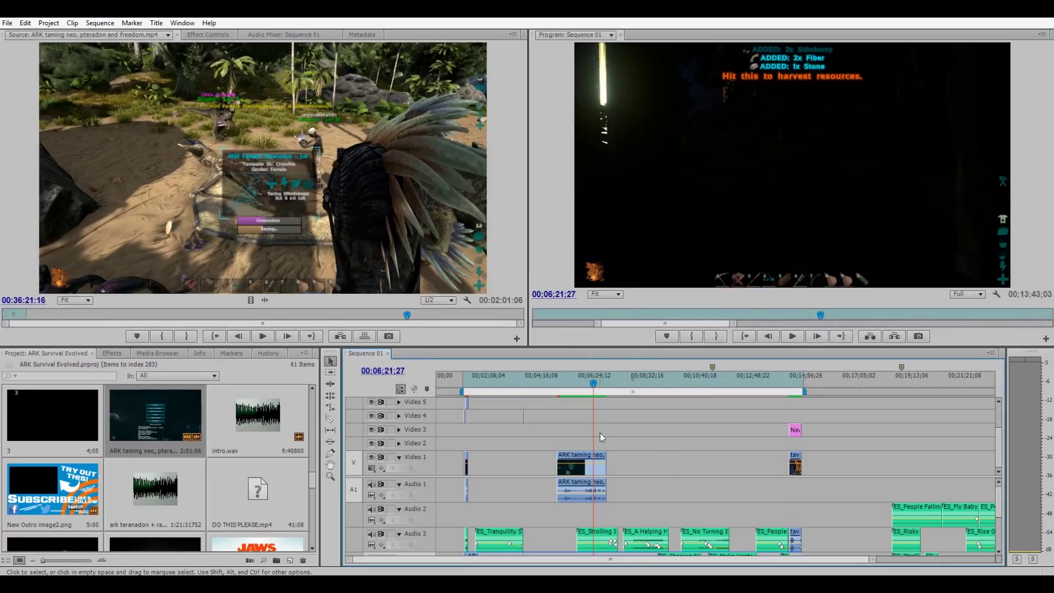
Delete the ARK taming neo clip near 06;21 from Video 1 and Audio 1.
left_click_drag(505, 437, 626, 481)
key("Delete")
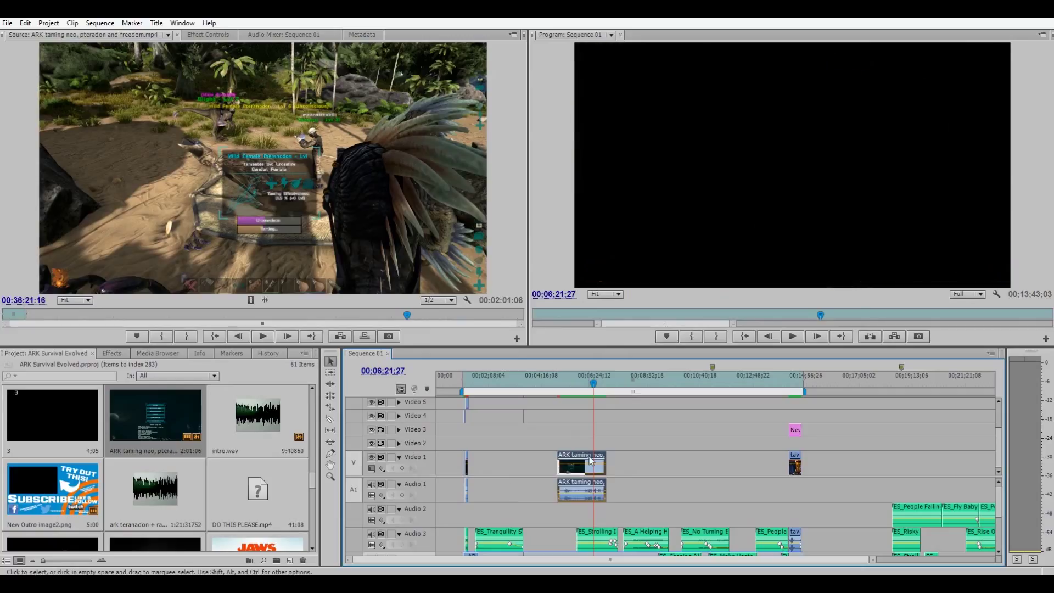
left_click_drag(418, 316, 504, 315)
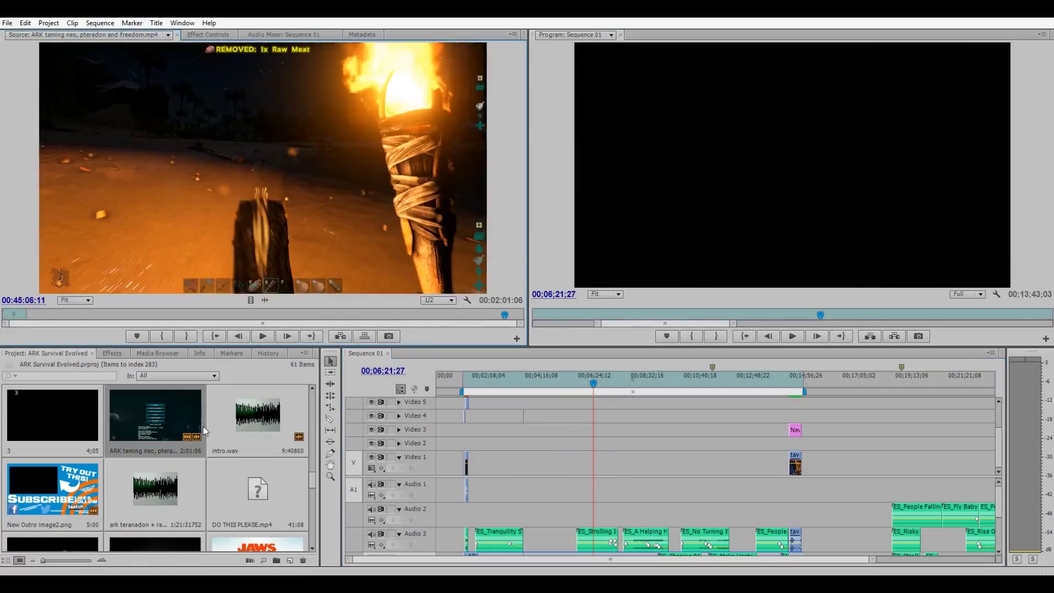
left_click(216, 431)
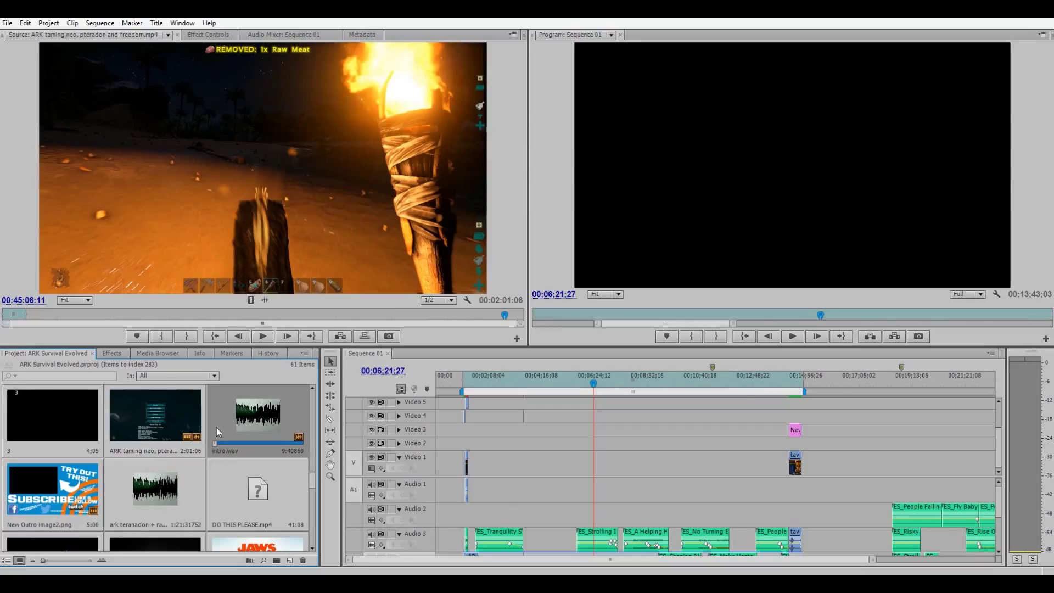
scroll(216, 427, "up", 1)
scroll(216, 427, "down", 2)
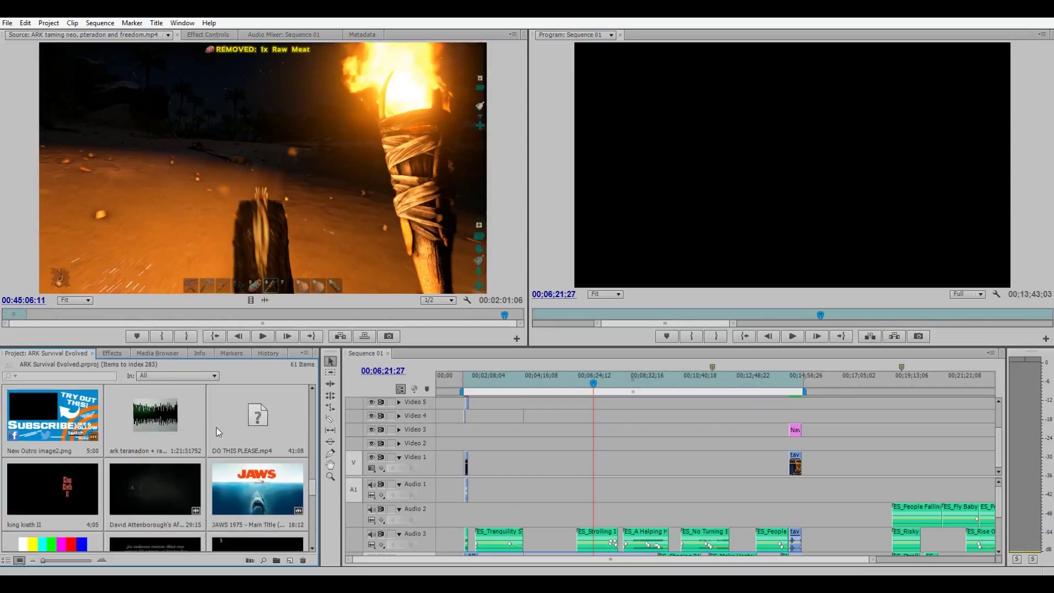
scroll(216, 426, "down", 1)
scroll(240, 449, "down", 1)
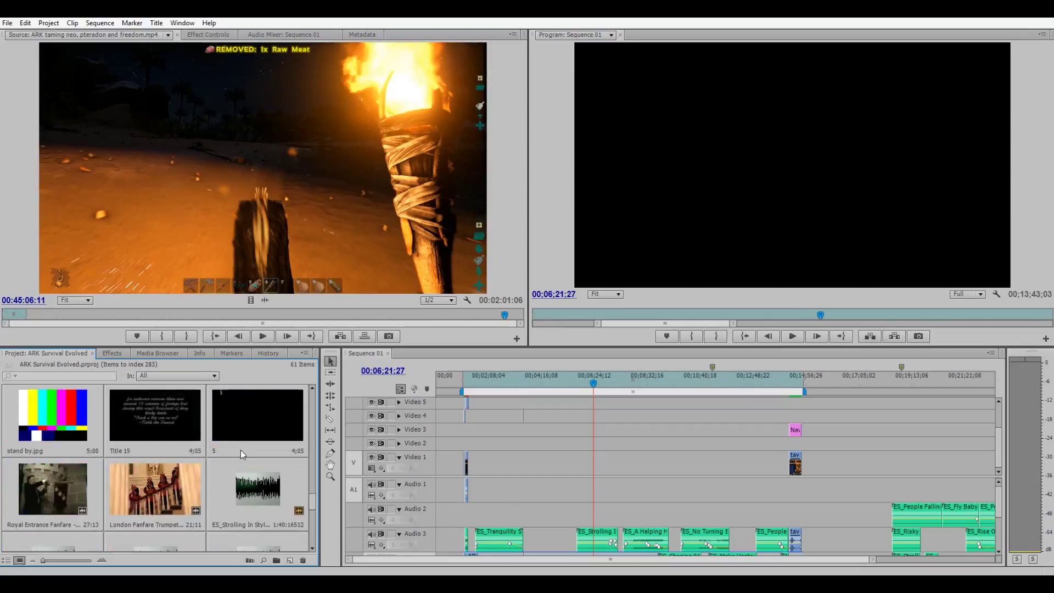
scroll(241, 449, "down", 1)
scroll(239, 450, "down", 2)
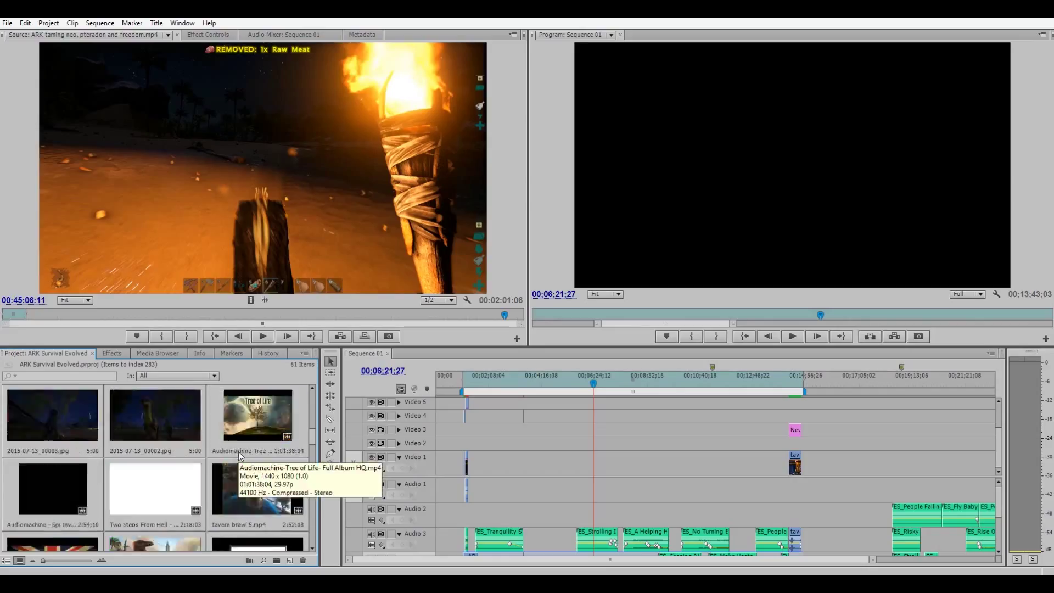
scroll(240, 452, "up", 3)
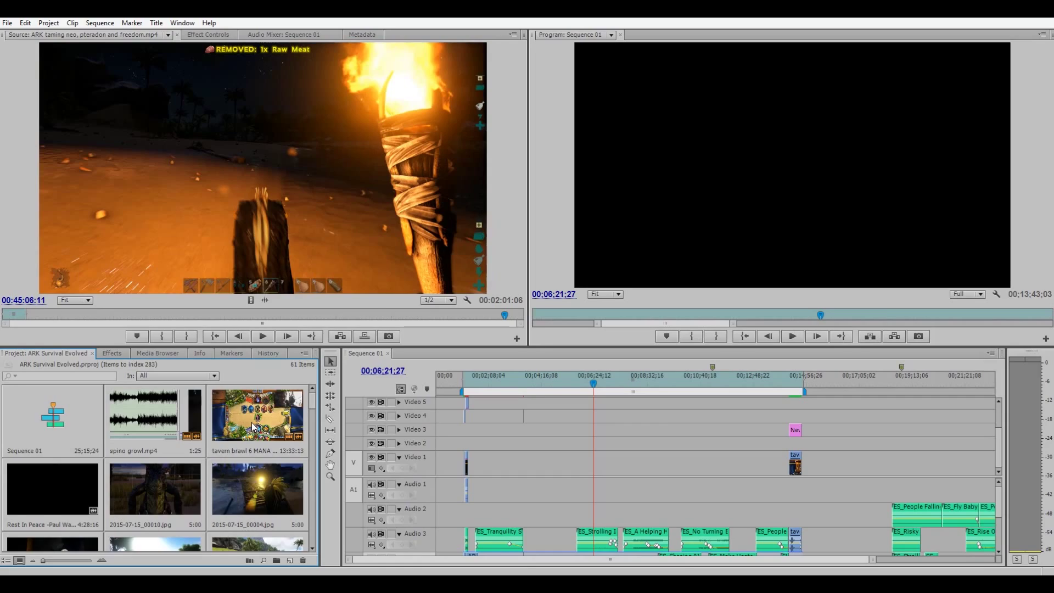
scroll(253, 427, "down", 3)
right_click(252, 427)
left_click(298, 245)
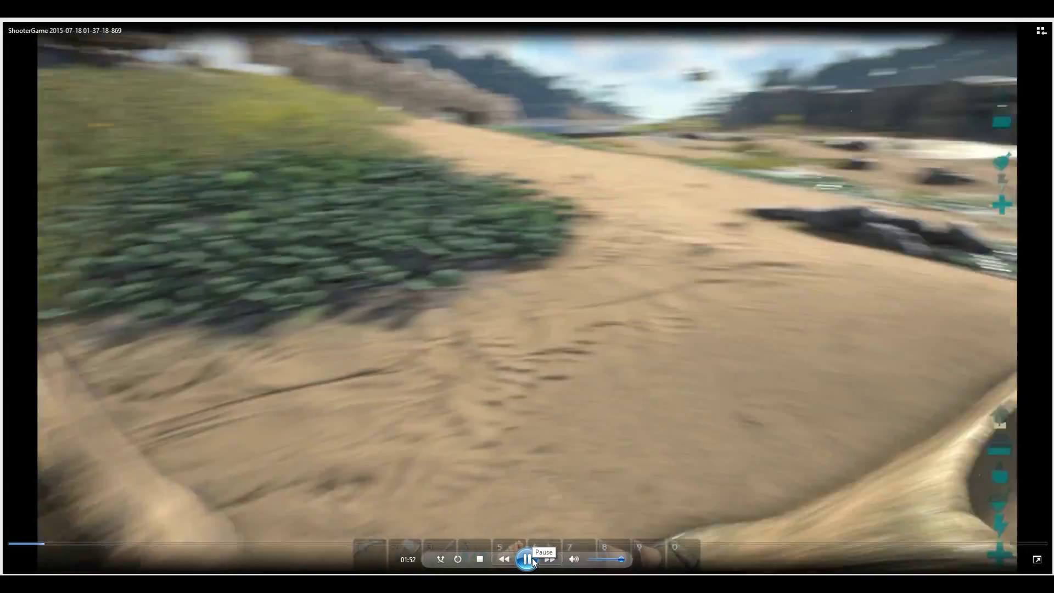
Lower the Media Player volume with F9 and pause the ShooterGame recording at 01:58.
key("F9")
key("F9")
key("F9")
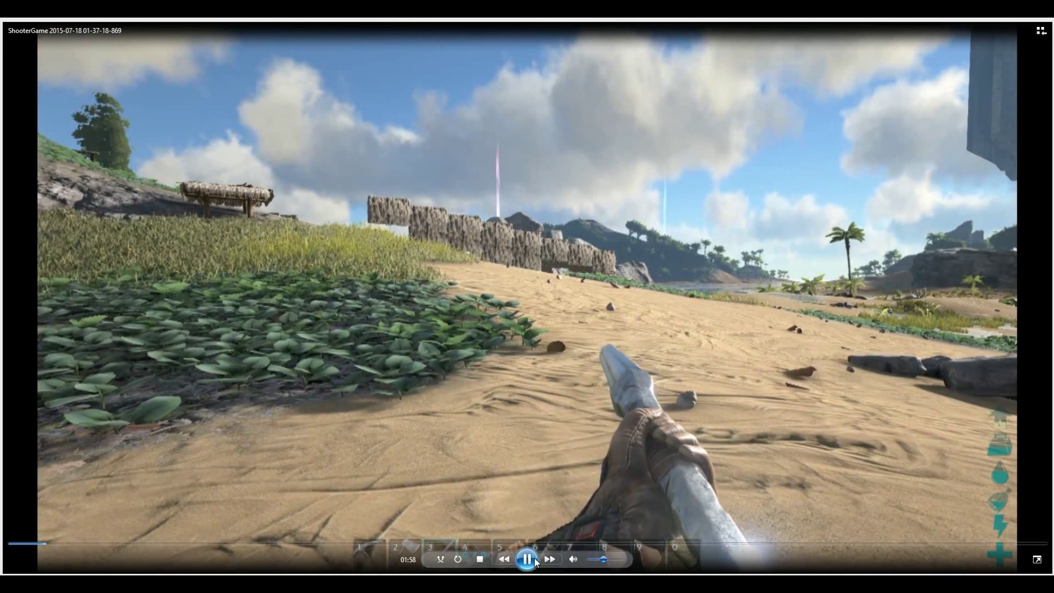
left_click(528, 559)
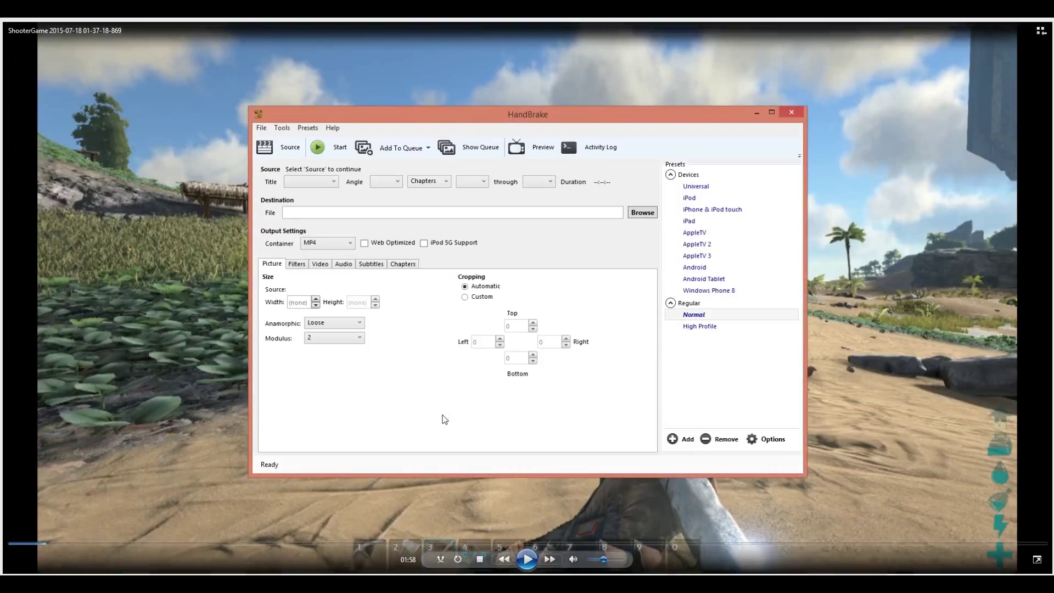
Set HandBrake to Constant Framerate, then close HandBrake and the media player, showing the Bandicam folder.
left_click(323, 265)
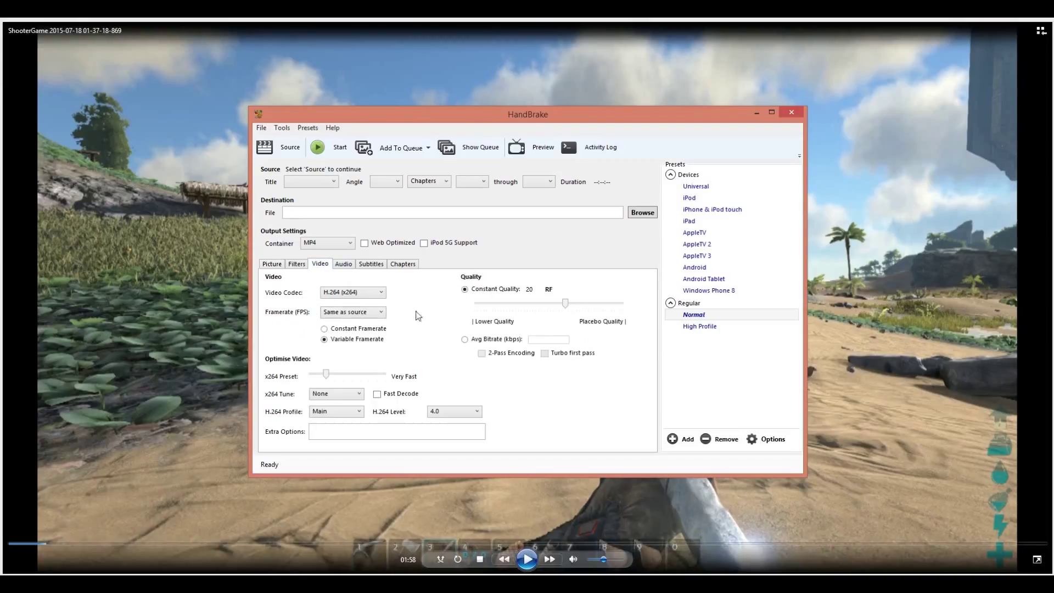
left_click(334, 330)
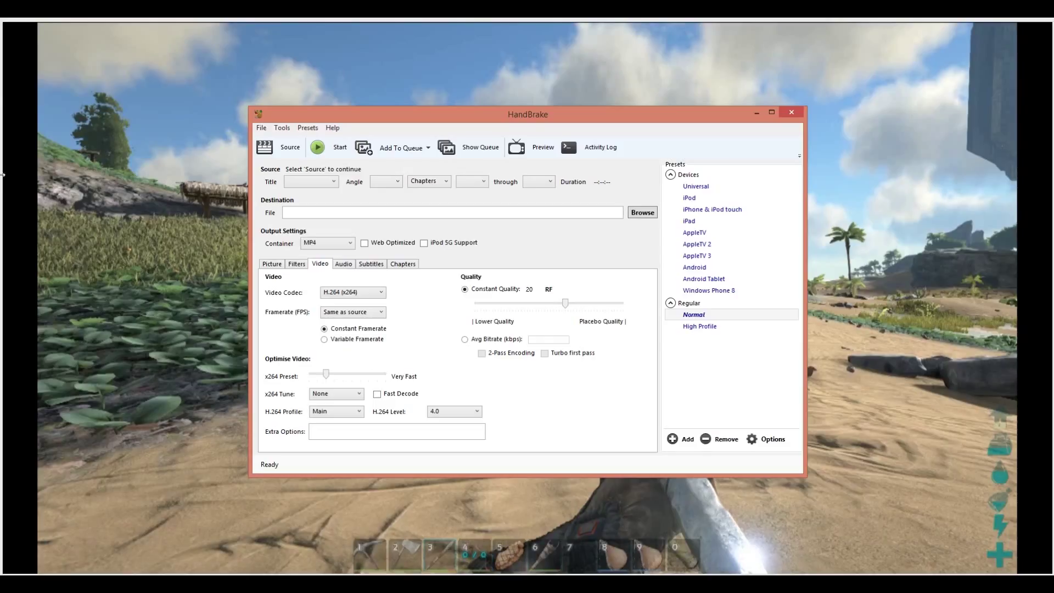
mouse_move(643, 141)
left_click(792, 113)
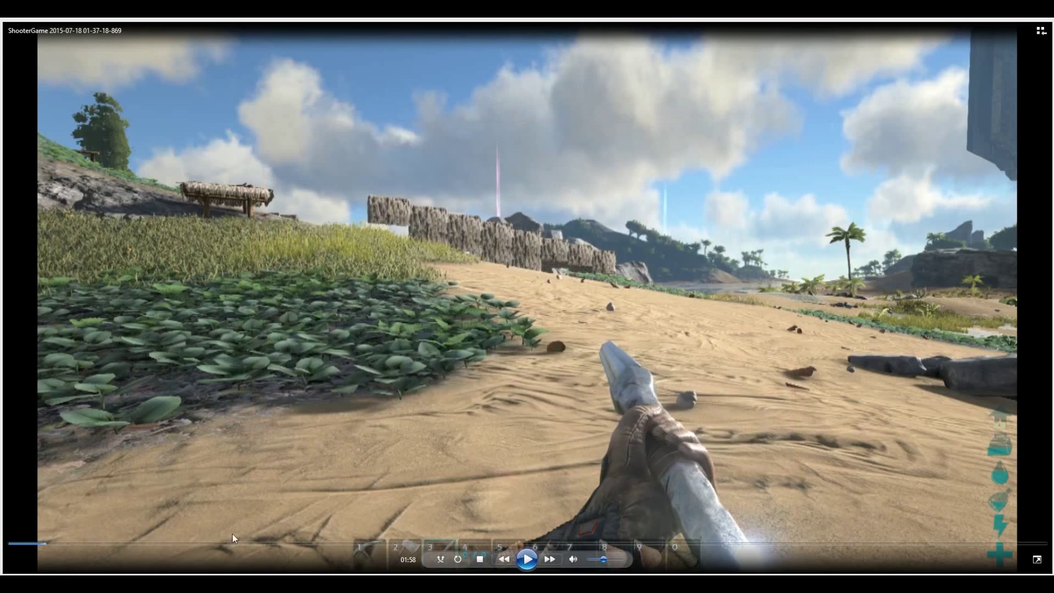
key("alt+F4")
left_click_drag(470, 139, 601, 54)
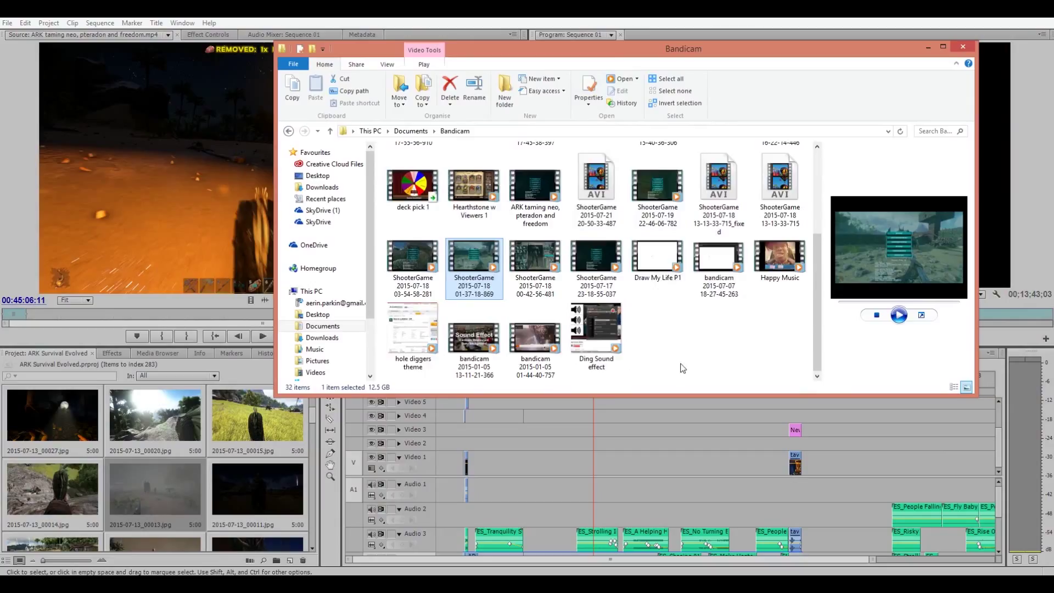
scroll(684, 362, "up", 3)
scroll(690, 263, "down", 3)
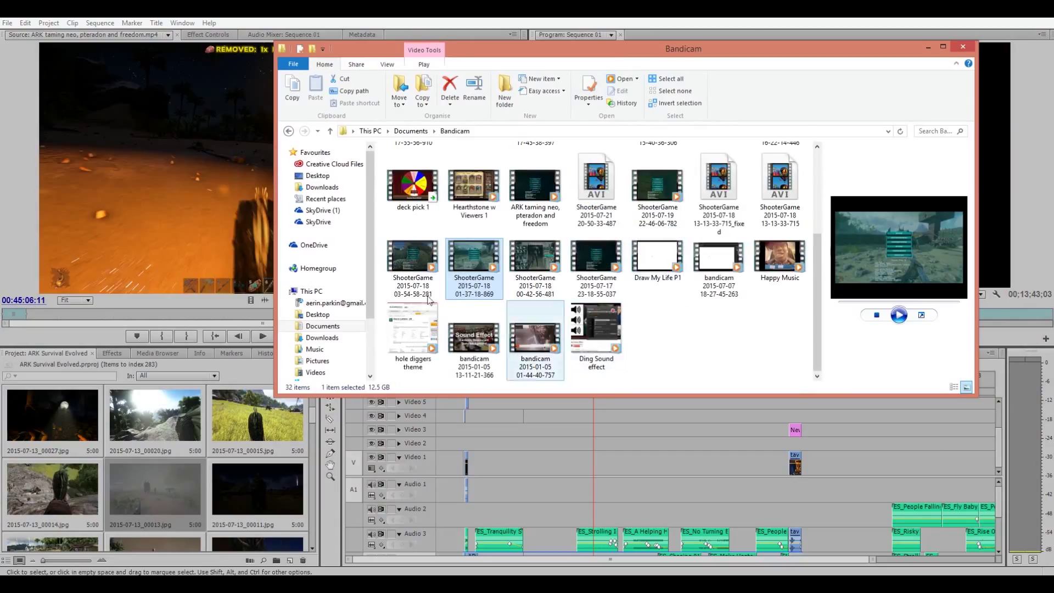
left_click_drag(477, 262, 250, 434)
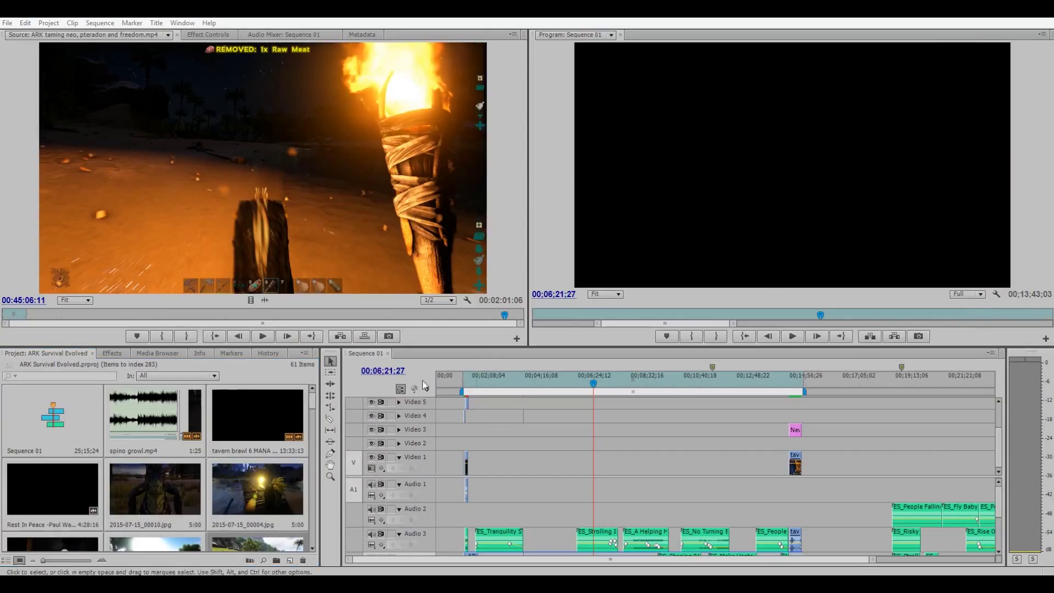
left_click(112, 531)
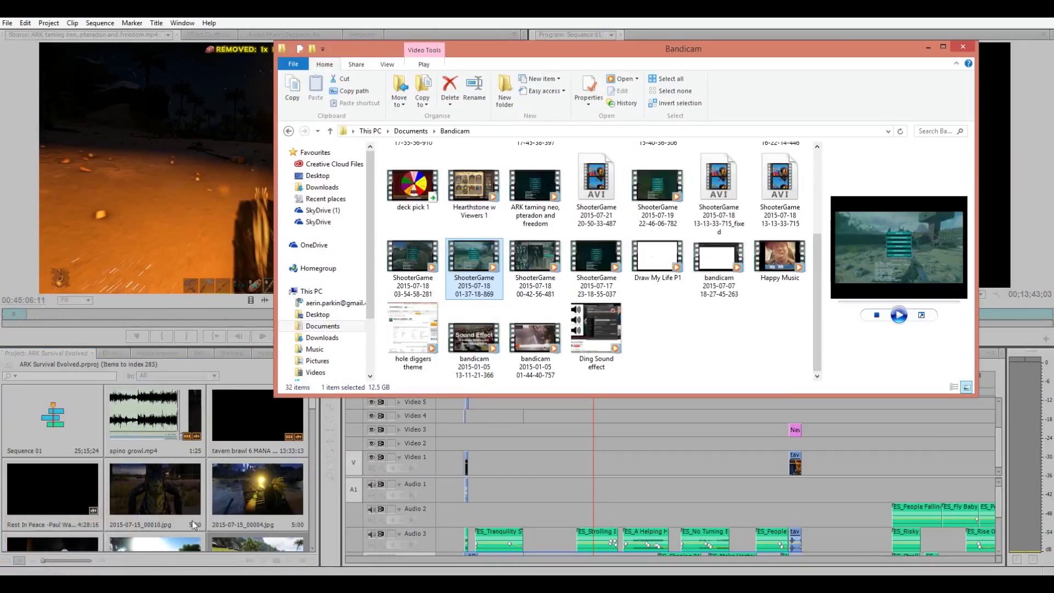
double_click(154, 413)
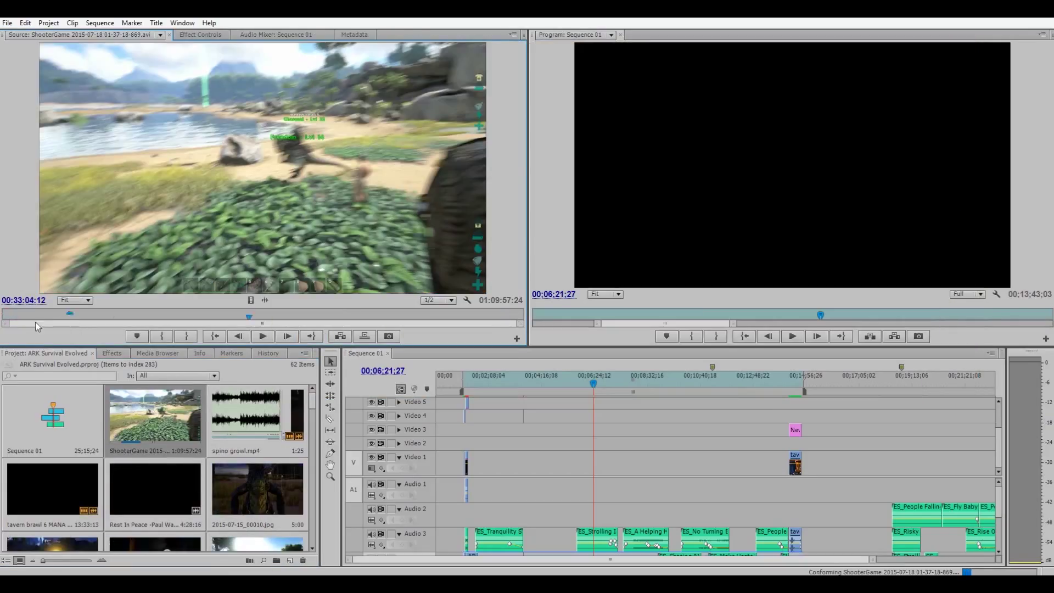
Preview the ShooterGame clip to 00:00:27:29, then import ARK knocking spino out.mp4 and select ark 5 spino.wav.
left_click(258, 338)
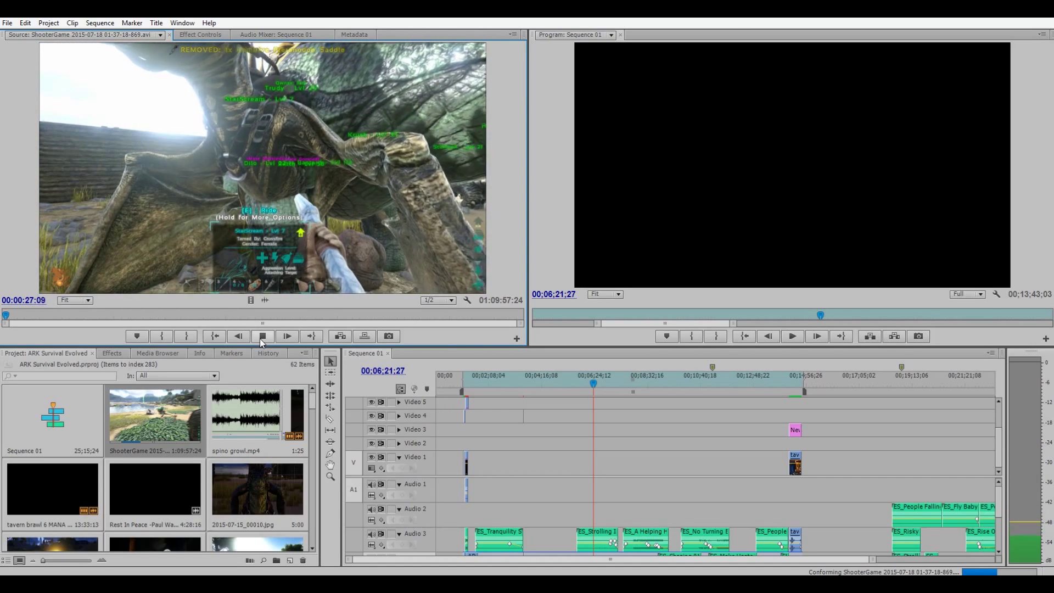
left_click(478, 559)
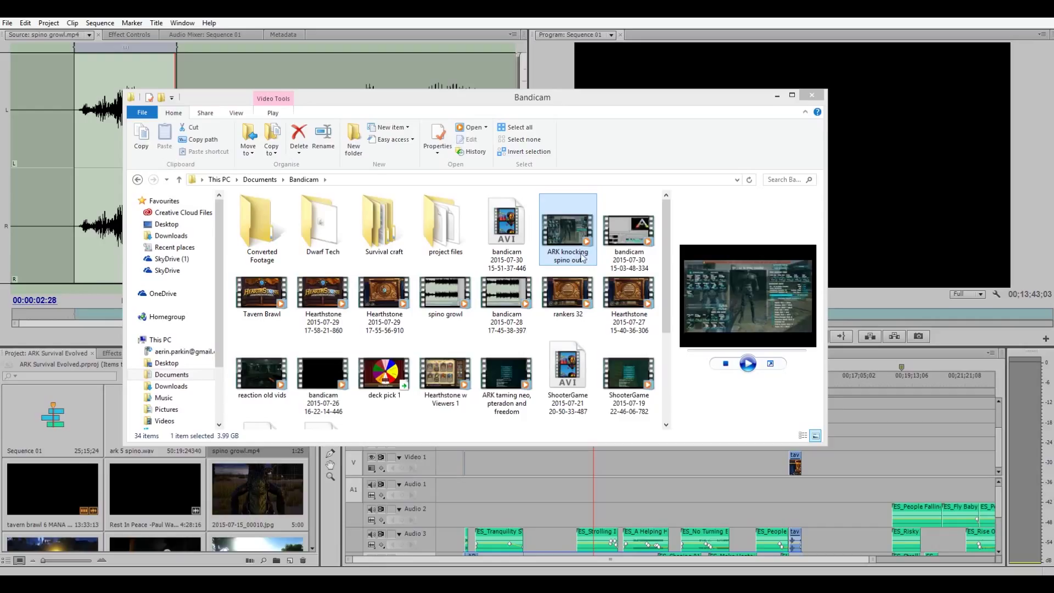
left_click_drag(582, 229, 116, 441)
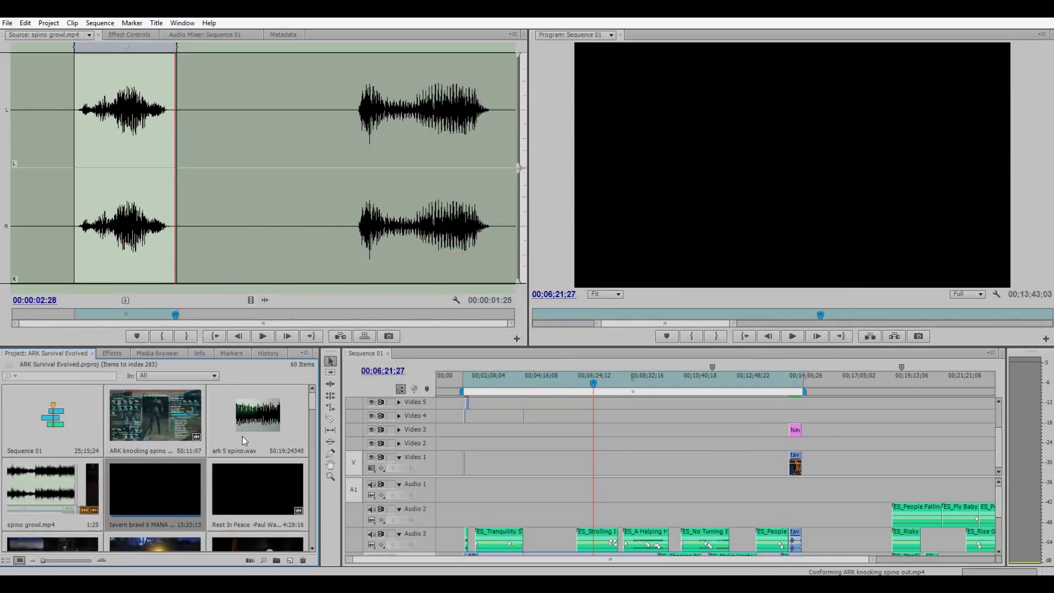
left_click(245, 438)
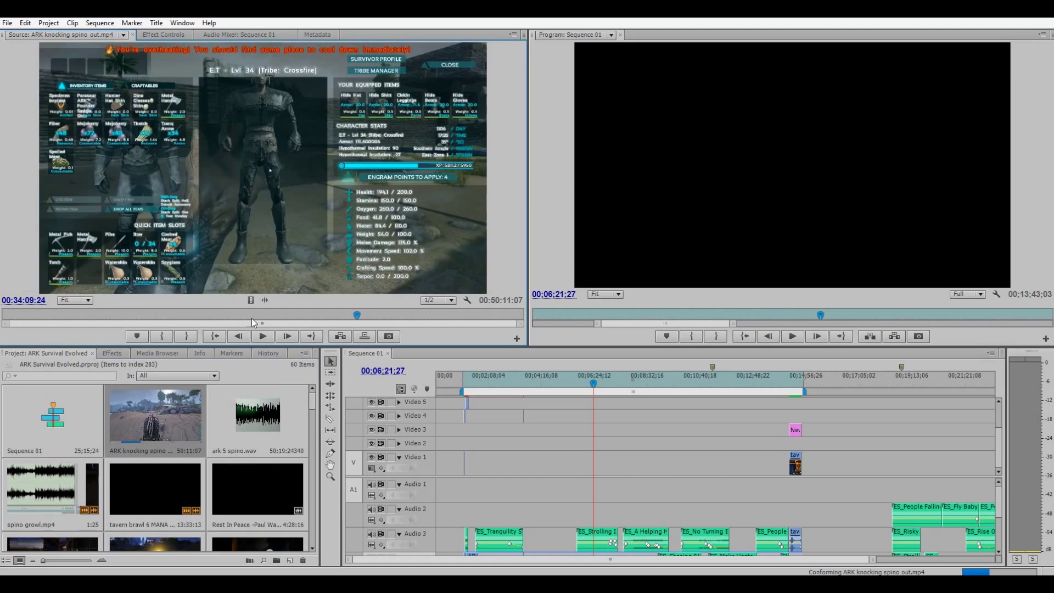
Play the ARK knocking spino clip from the start and mark its Out point at 00:02:26:13.
left_click_drag(252, 317, 3, 315)
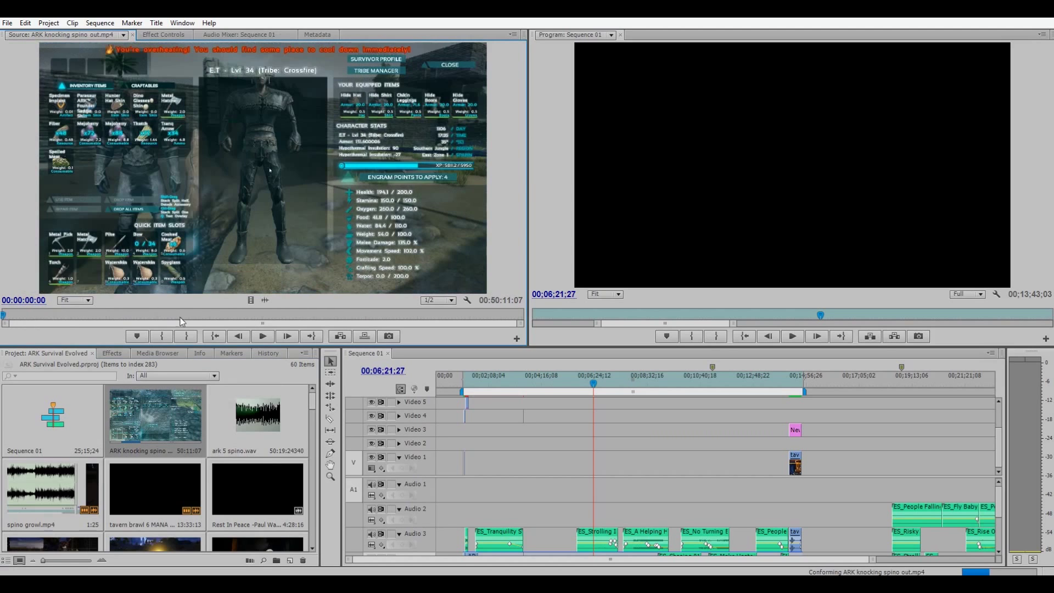
left_click(265, 336)
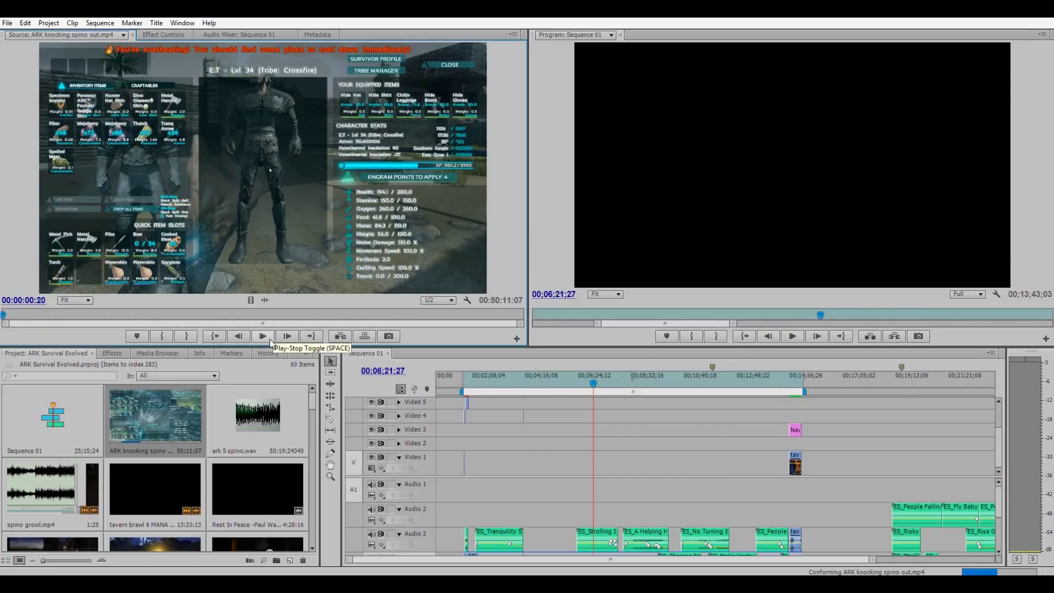
double_click(258, 414)
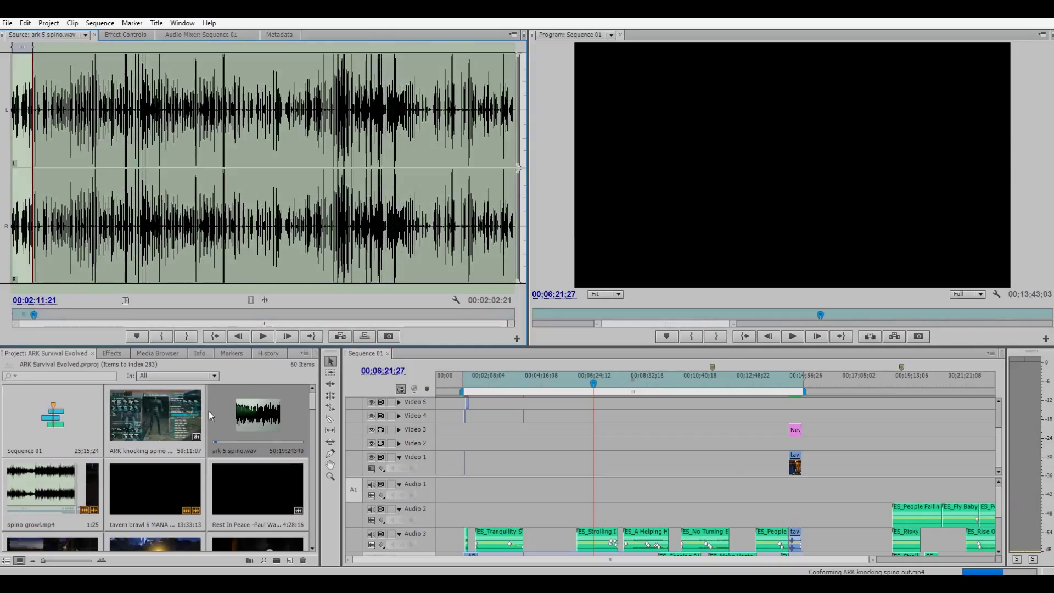
double_click(154, 413)
left_click(28, 314)
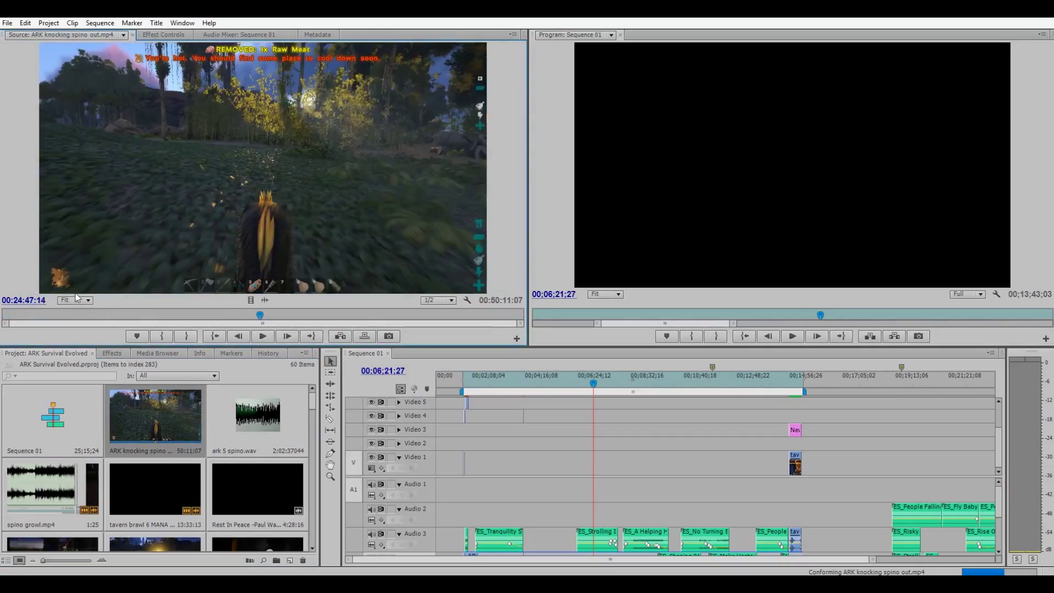
left_click(186, 337)
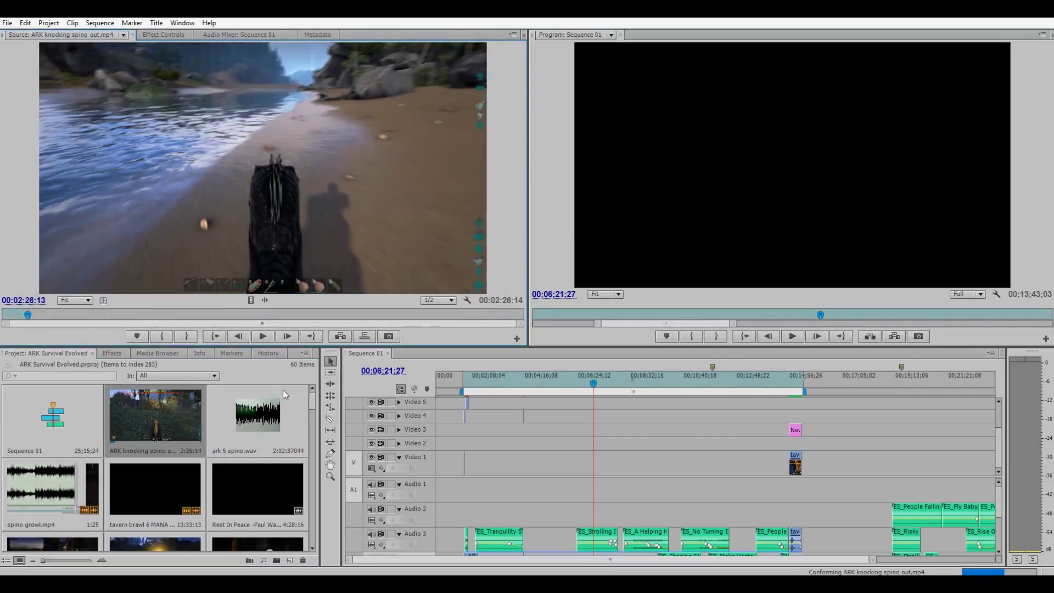
Preview ark 5 spino.wav from near its start, then open the Import dialog with Ctrl+I.
double_click(265, 426)
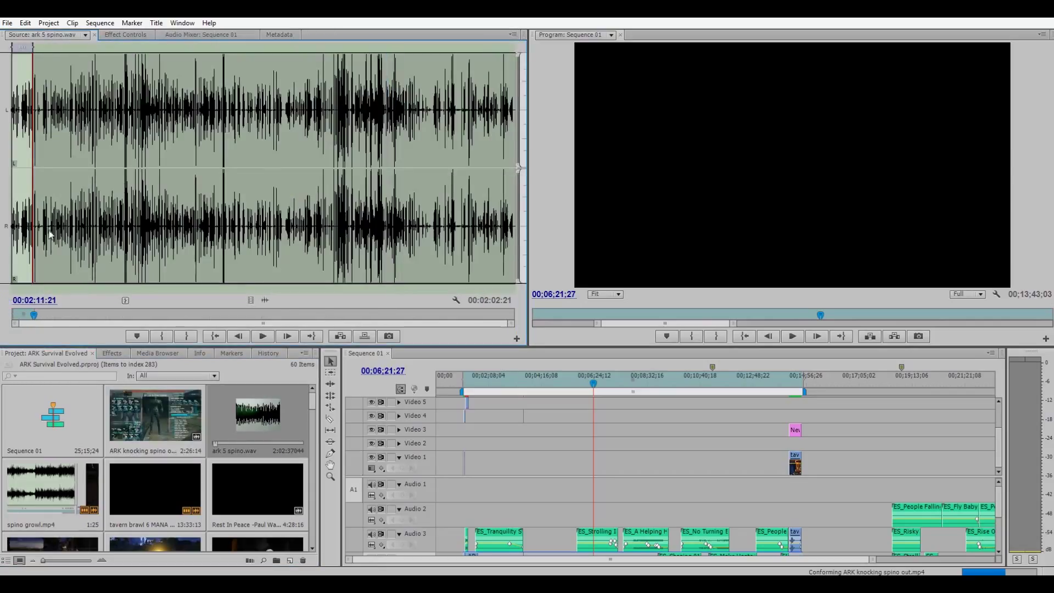
left_click(32, 255)
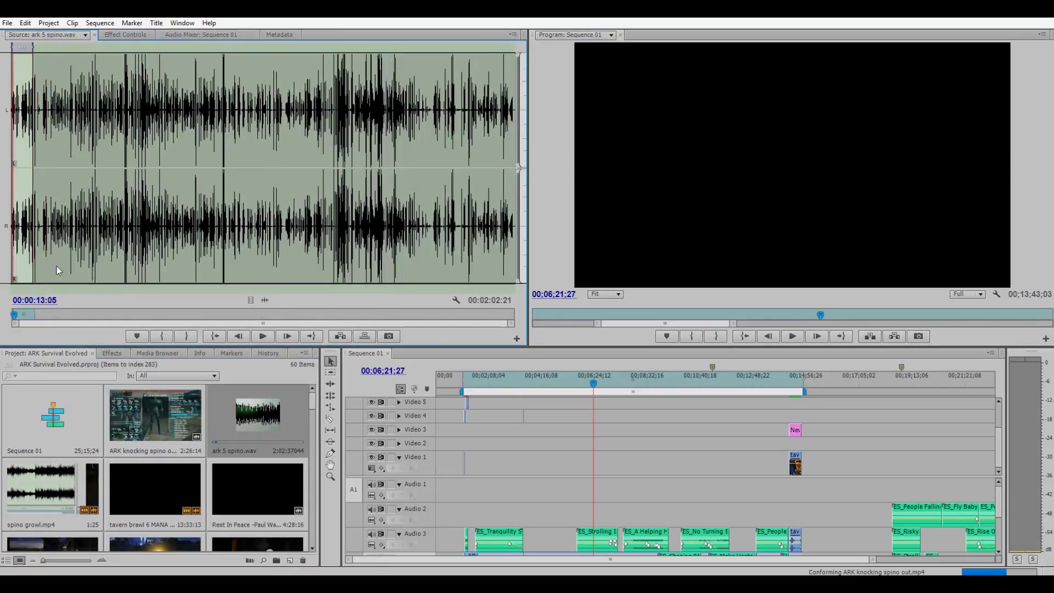
left_click_drag(19, 261, 3, 267)
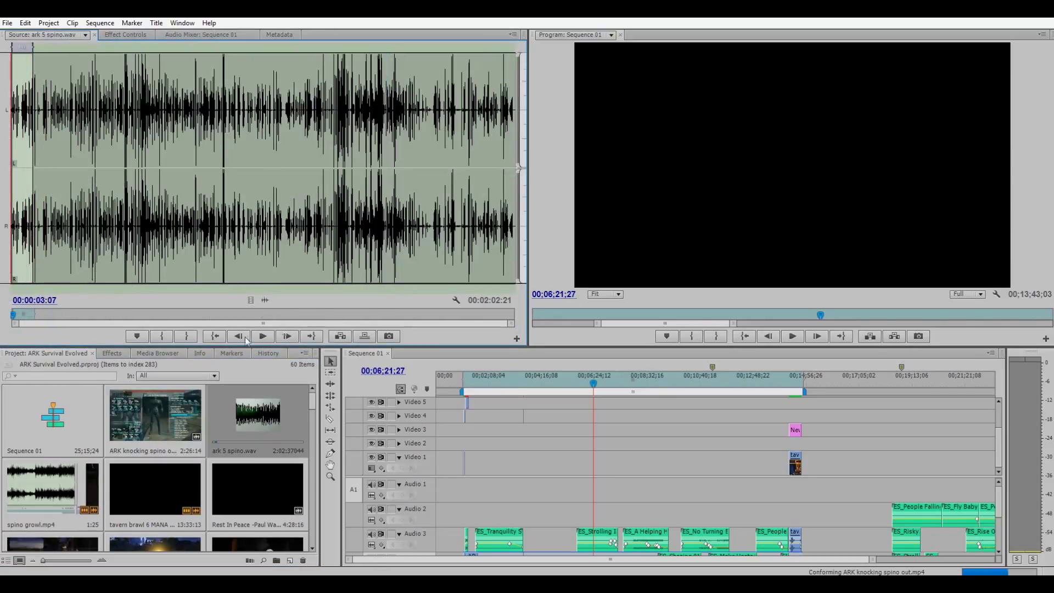
left_click(275, 337)
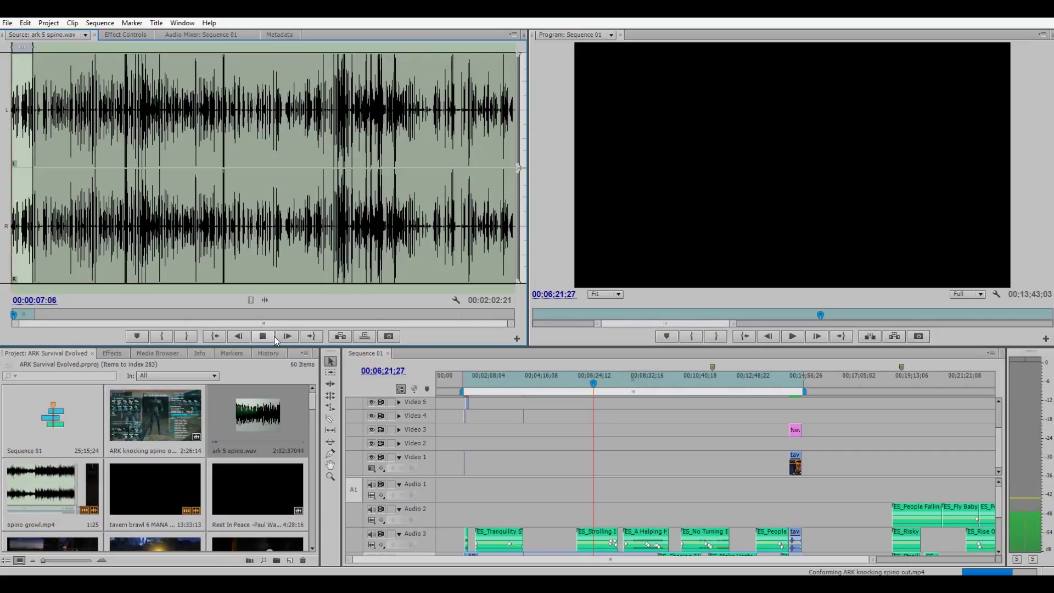
left_click(275, 336)
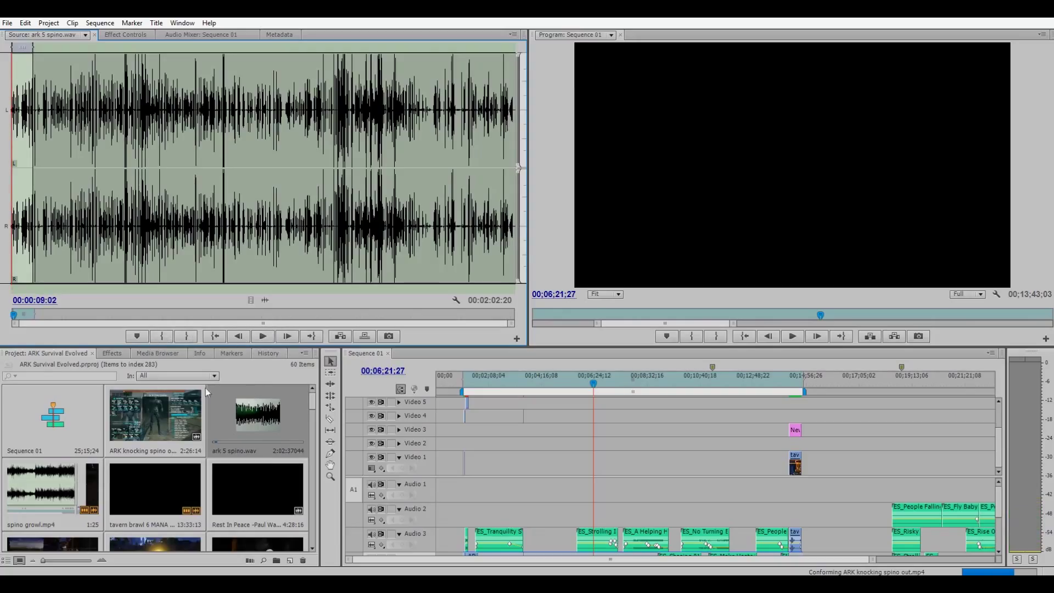
key("ctrl+i")
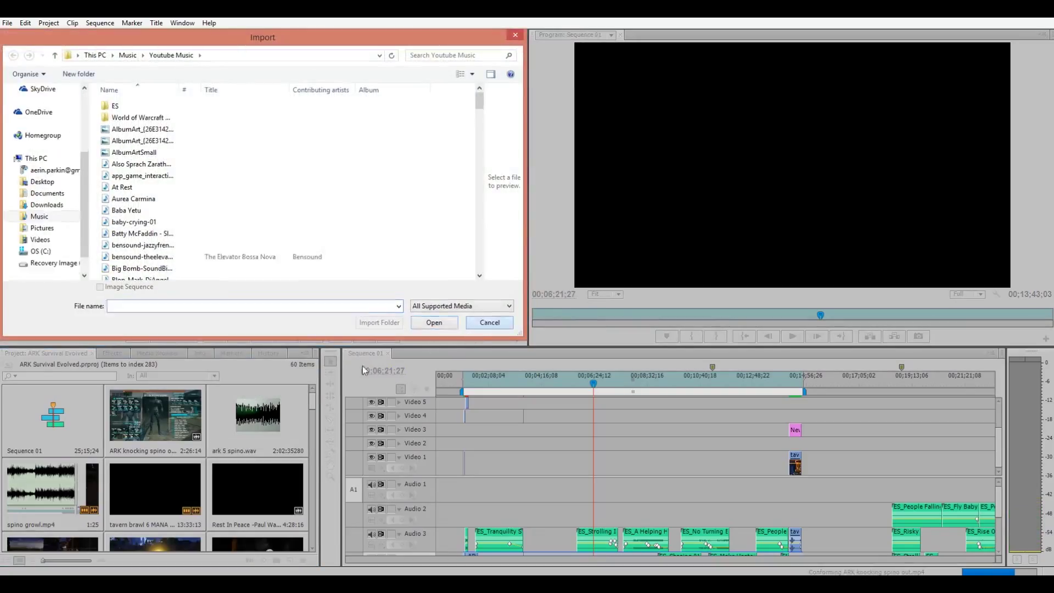
Set the ARK knocking spino clip's In point to 00:00:02:26, place it on Video 1, and add ark 5 spino.wav on Audio 2.
key("Escape")
left_click_drag(155, 413, 91, 257)
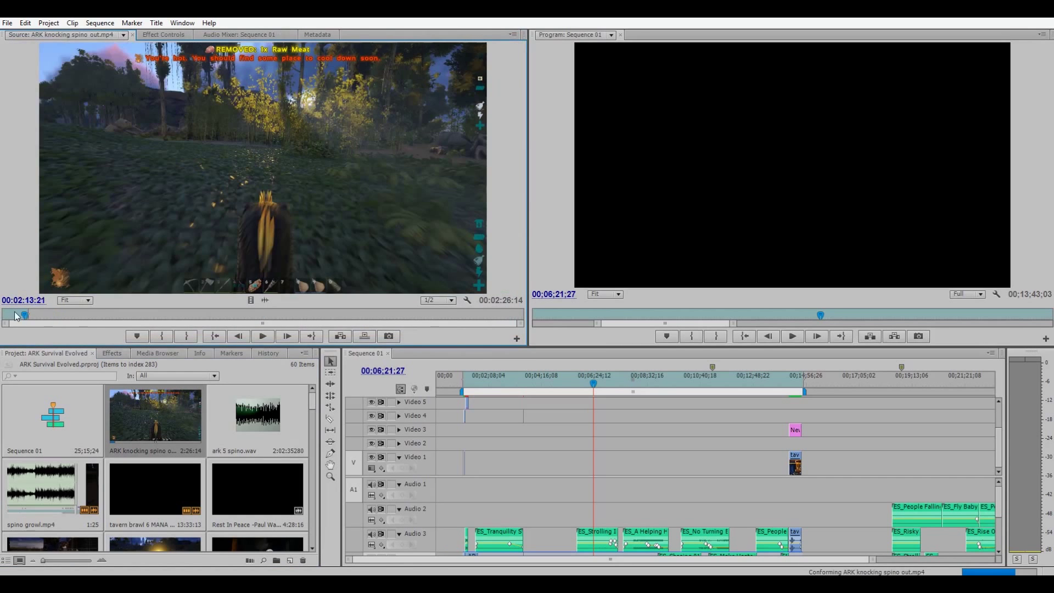
left_click_drag(15, 315, 3, 315)
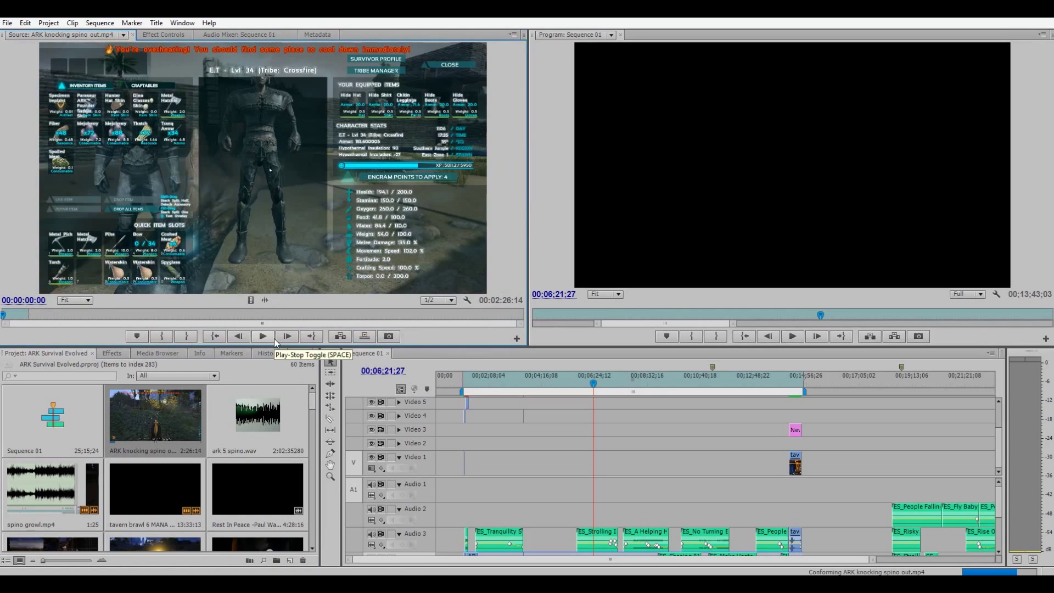
left_click(275, 338)
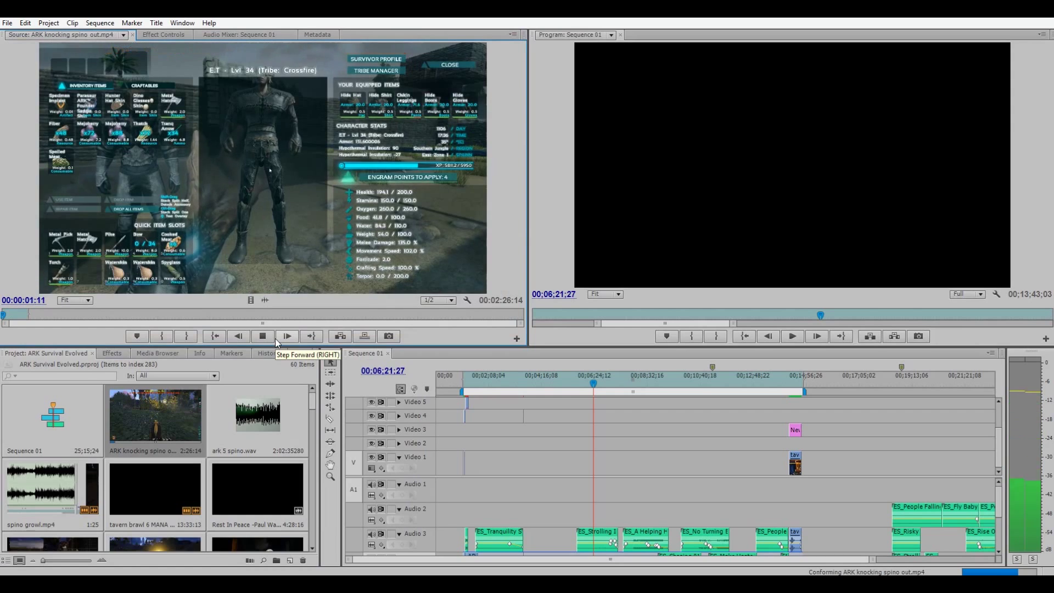
left_click(265, 342)
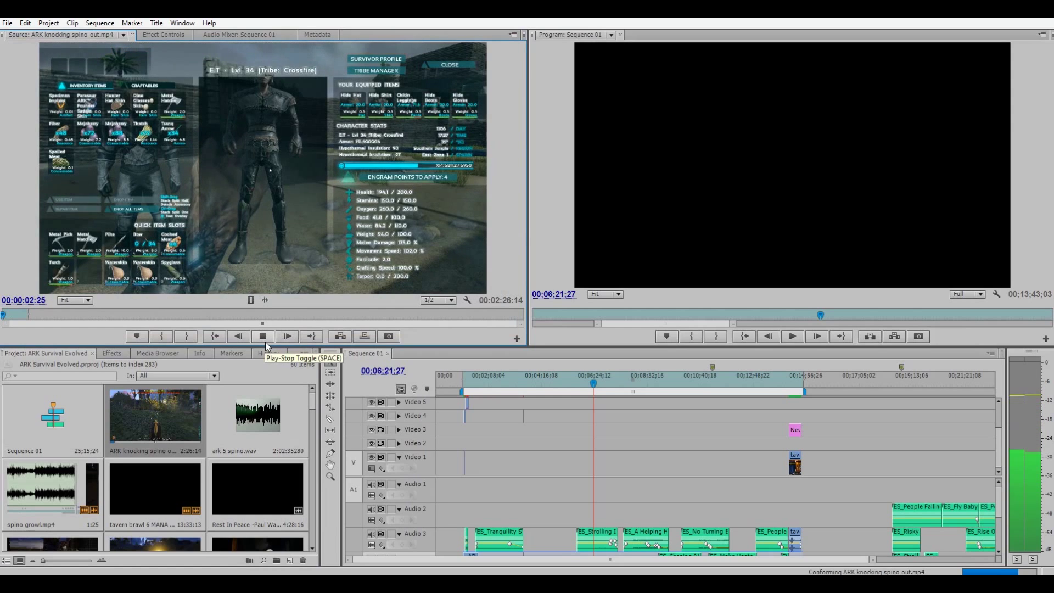
left_click(161, 337)
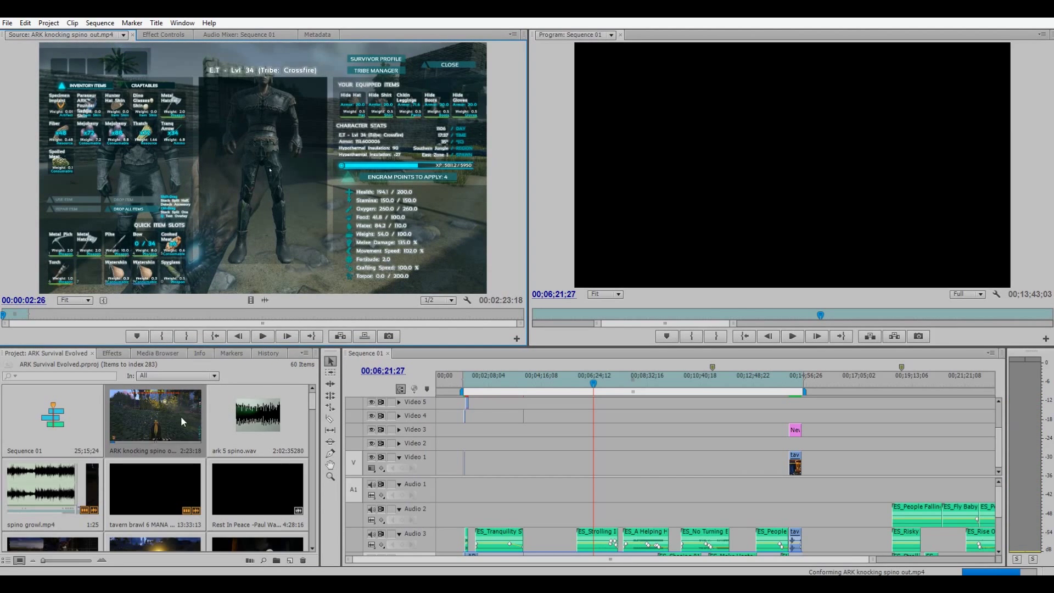
left_click_drag(181, 420, 460, 470)
left_click_drag(253, 426, 465, 519)
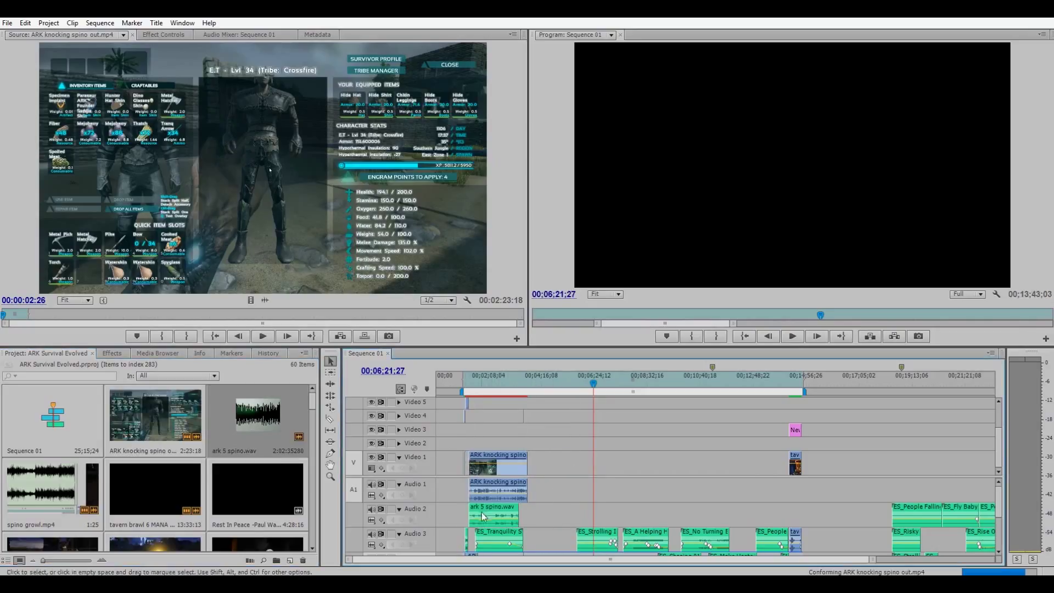
Jump the playhead to 1:45:13, then scroll and zoom the timeline onto the later music clips.
left_click(505, 463)
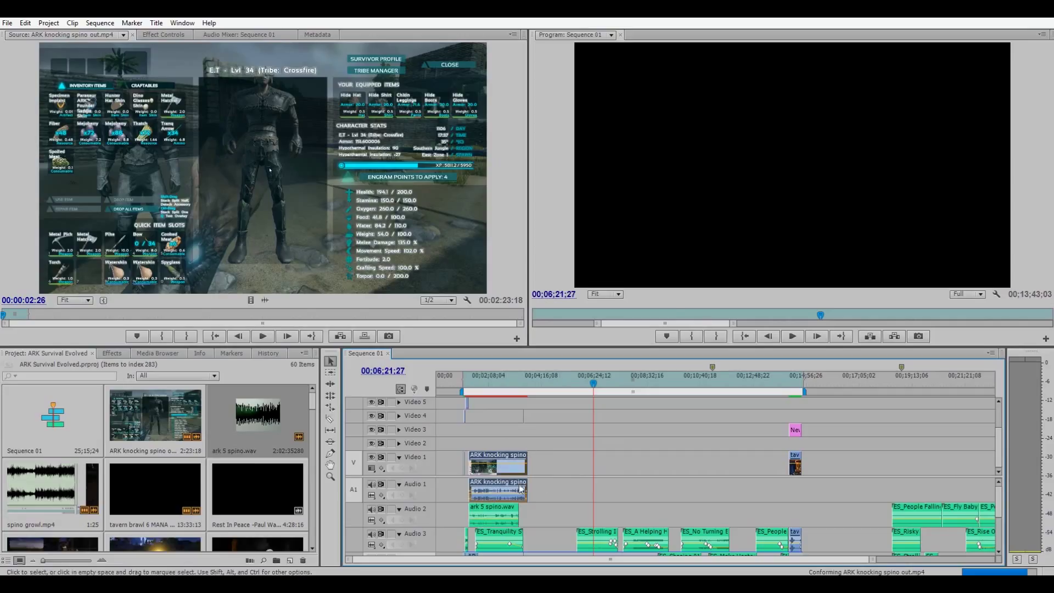
left_click(479, 377)
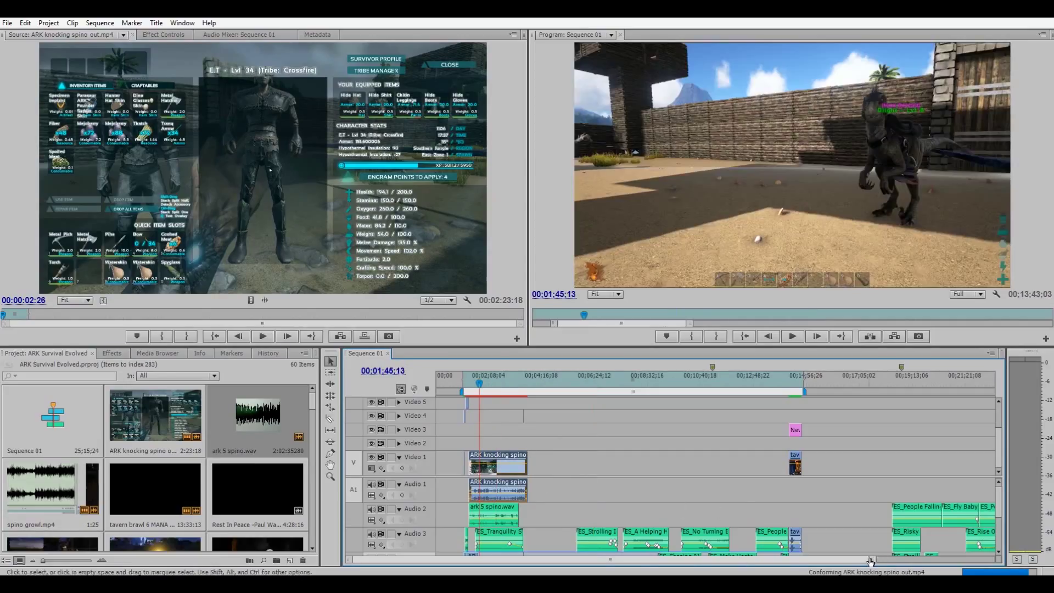
left_click_drag(870, 561, 991, 561)
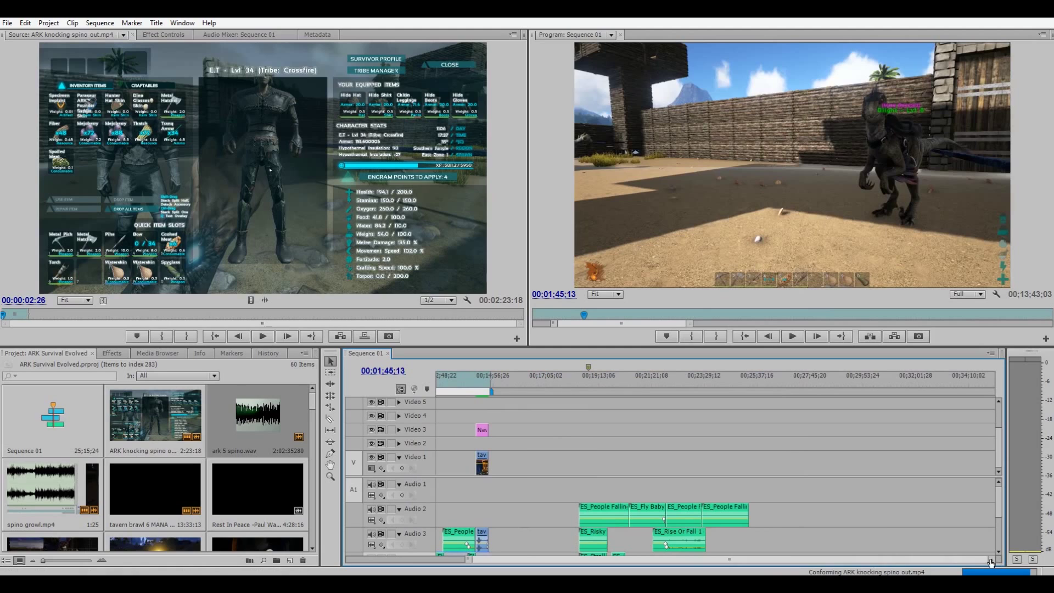
key("equal")
key("equal")
key("equal")
key("equal")
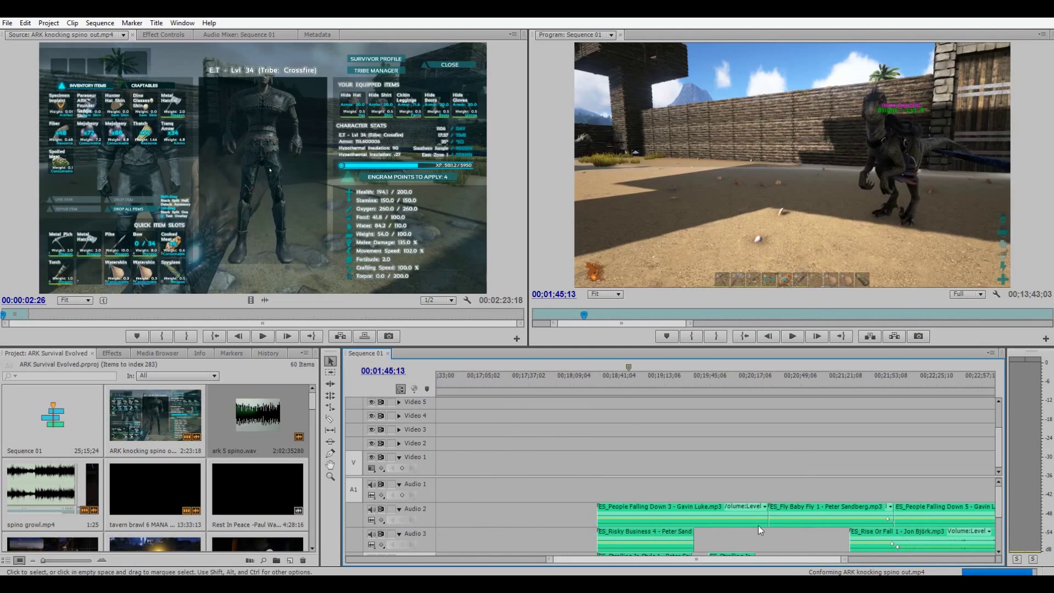
scroll(758, 525, "up", 10)
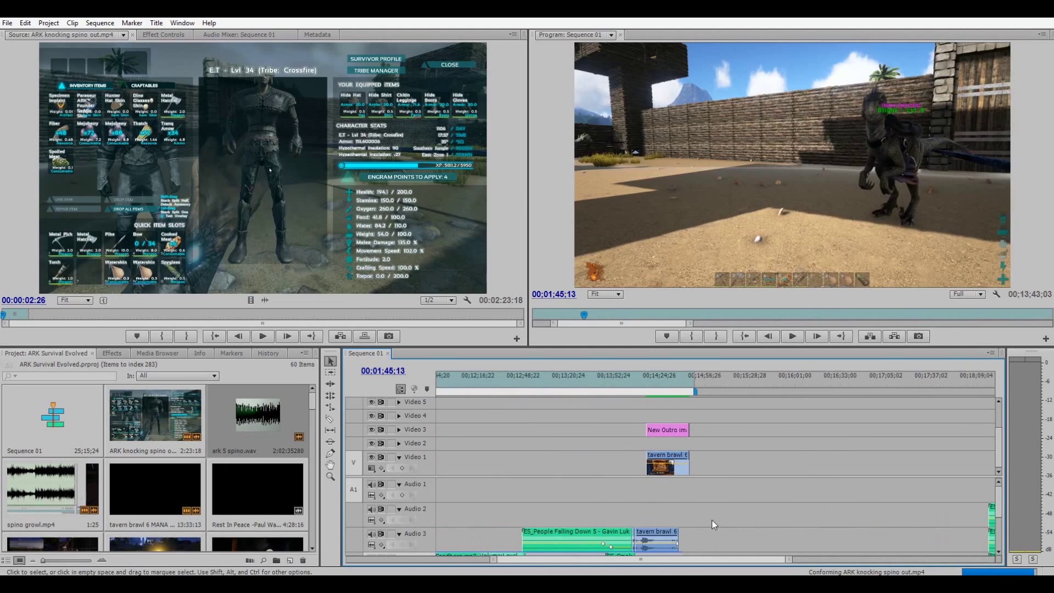
scroll(713, 519, "up", 8)
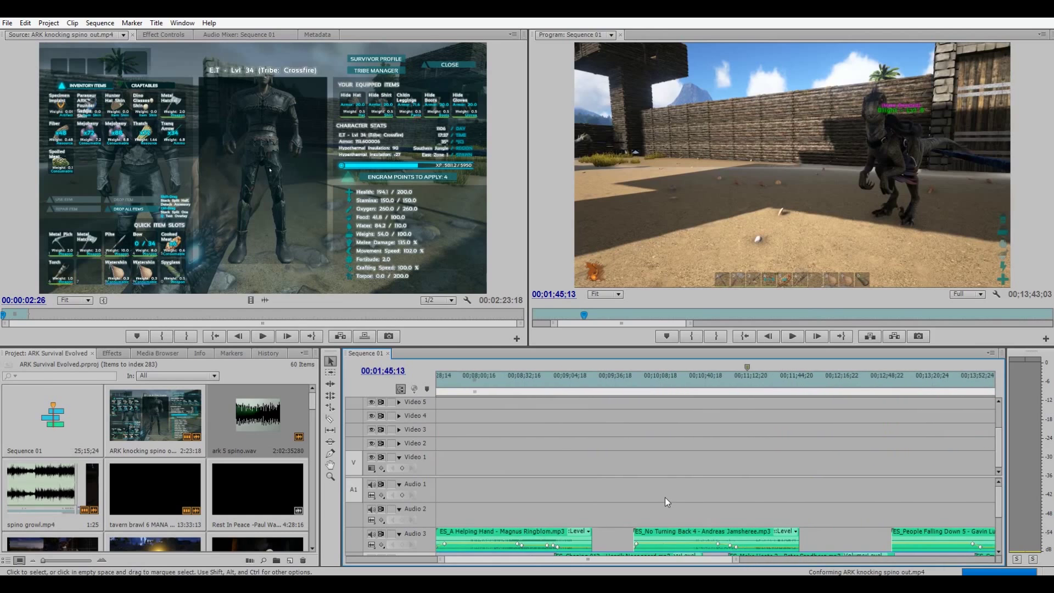
Play from 1:05:26 to the ARK logo at 1:09:21, then select ark 5 spino.wav on Audio 2.
scroll(664, 496, "up", 9)
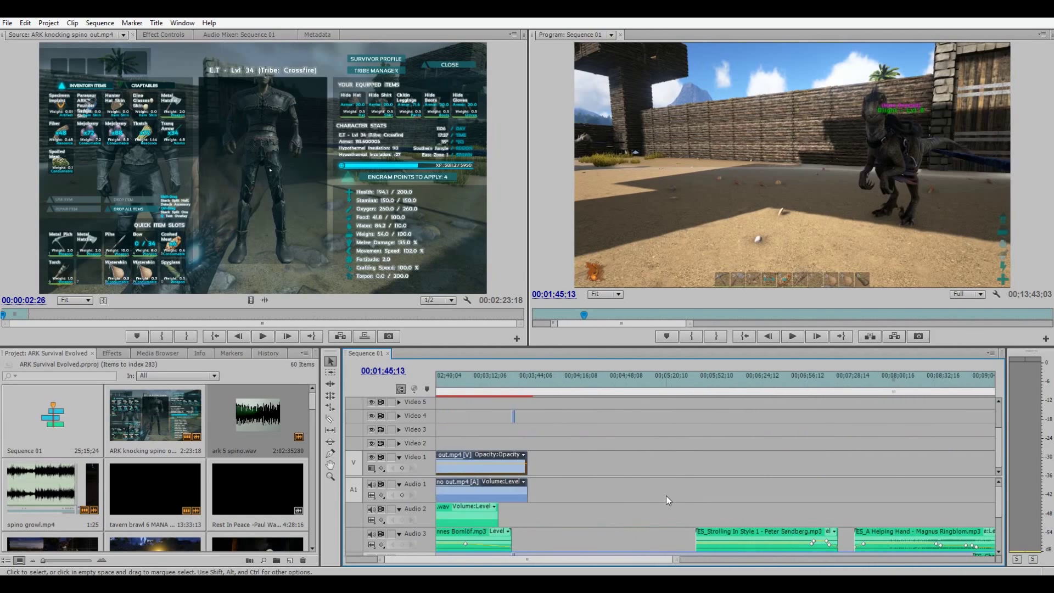
scroll(666, 495, "up", 8)
left_click(529, 382)
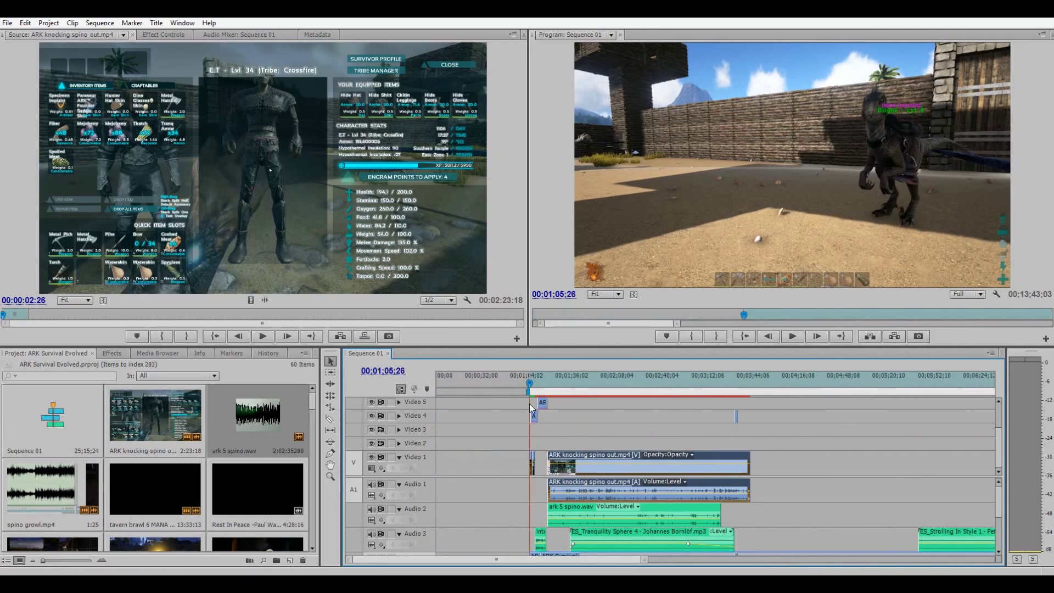
left_click(791, 336)
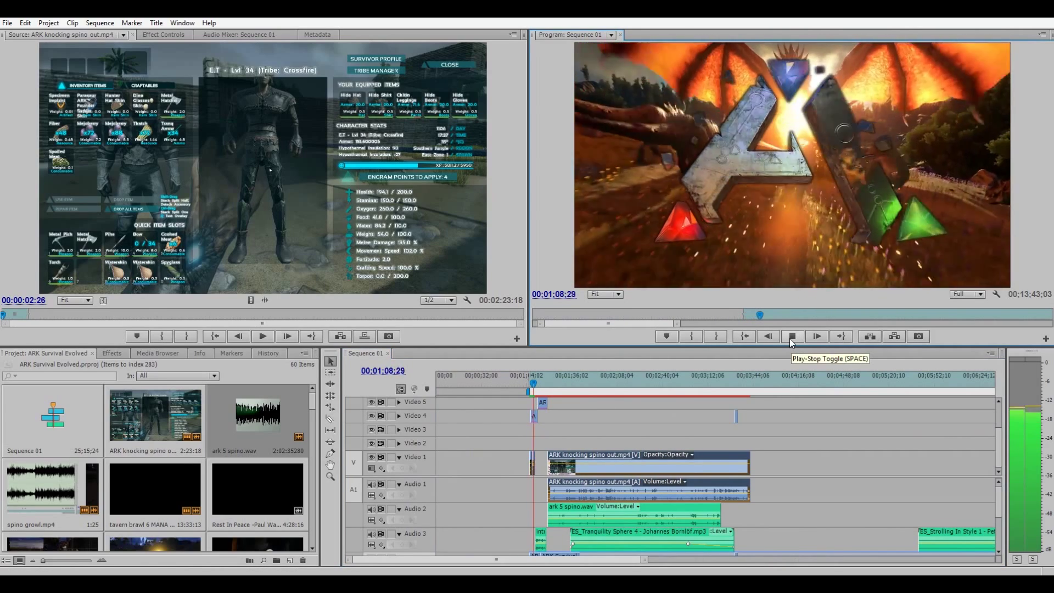
left_click(791, 339)
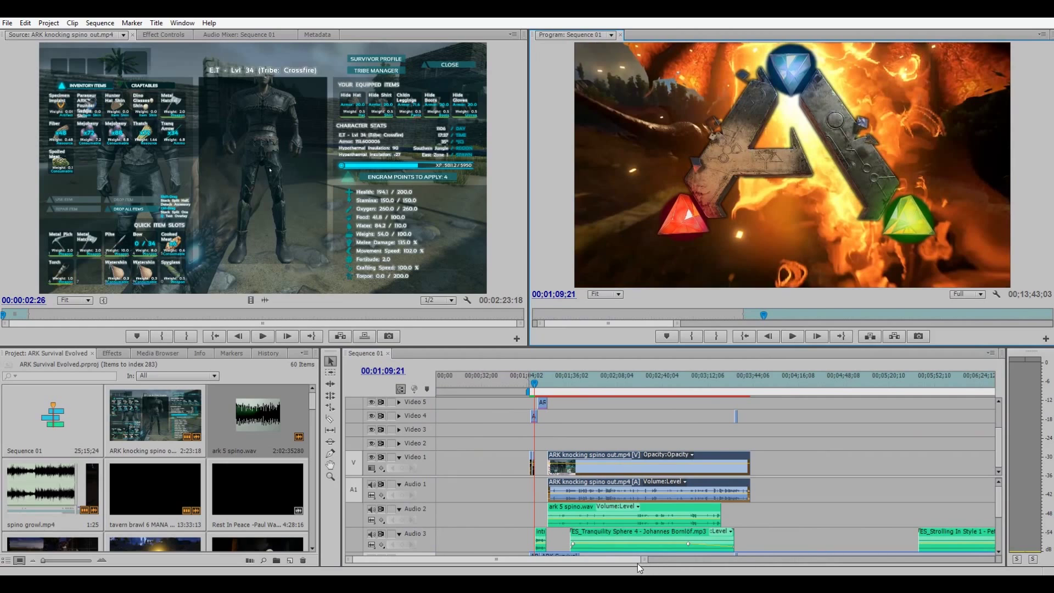
left_click_drag(640, 559, 562, 560)
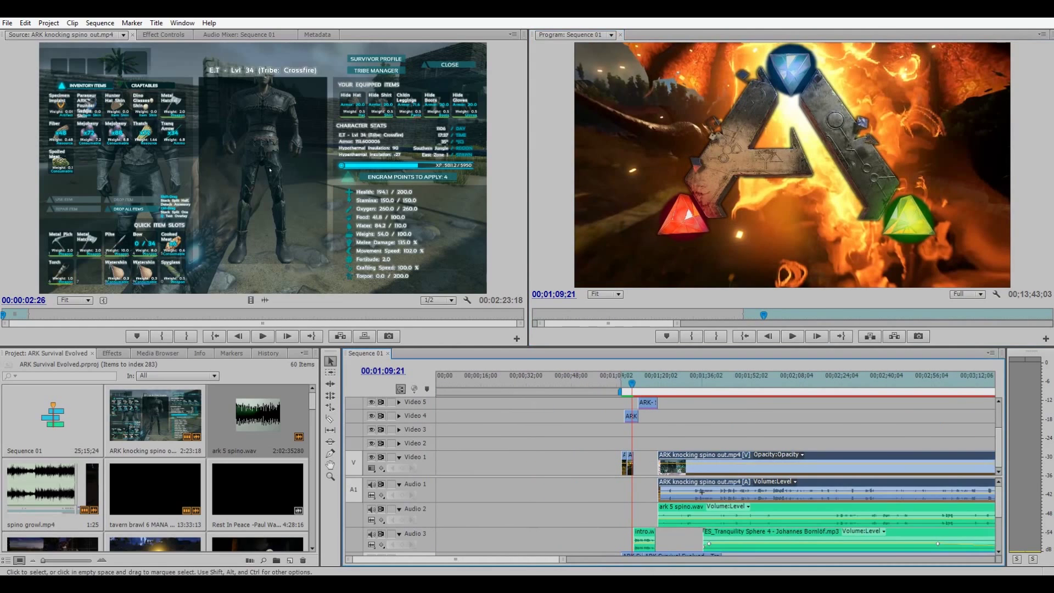
left_click_drag(701, 491, 652, 465)
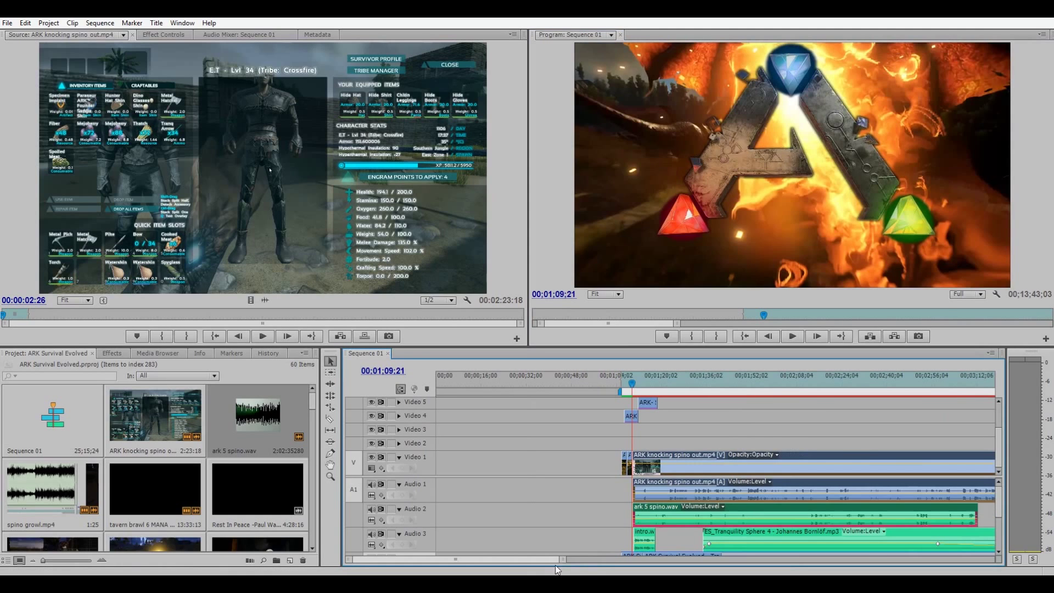
Delete intro.wav from Audio 3 and replay the sequence to check the result.
key("equal")
key("equal")
key("equal")
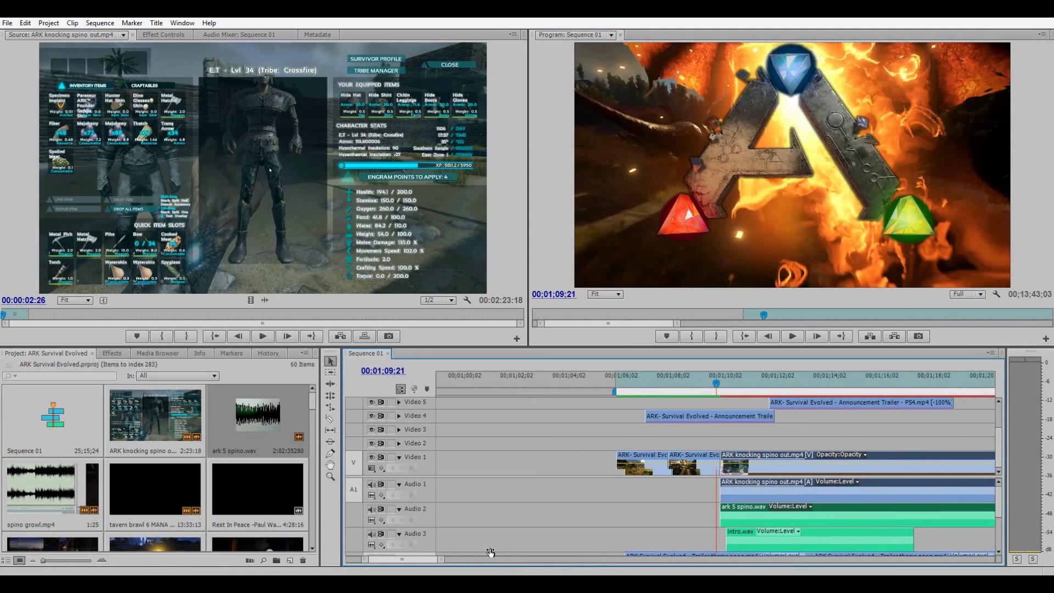
key("equal")
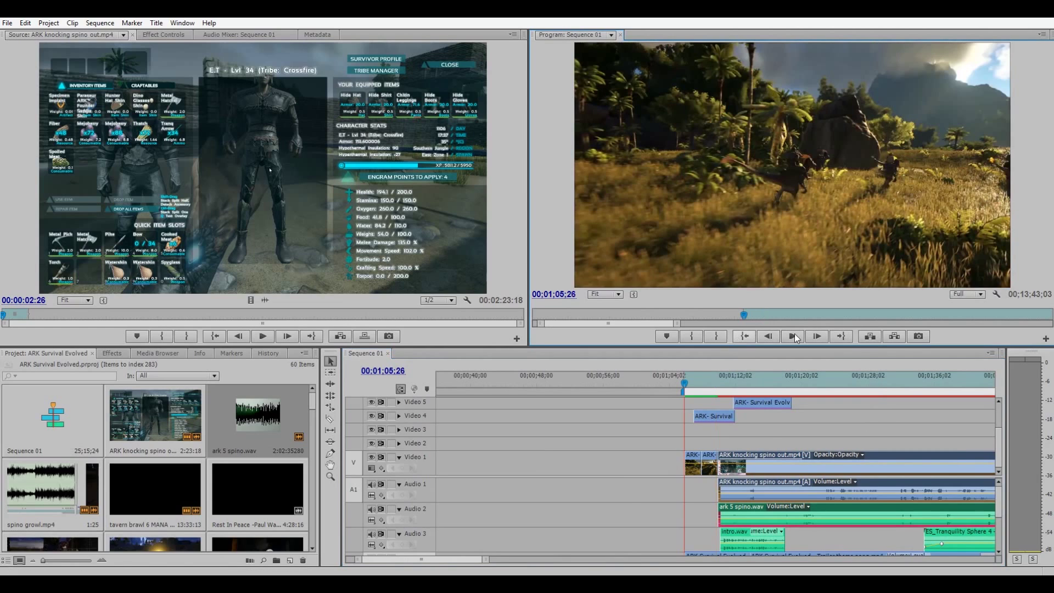
left_click(794, 335)
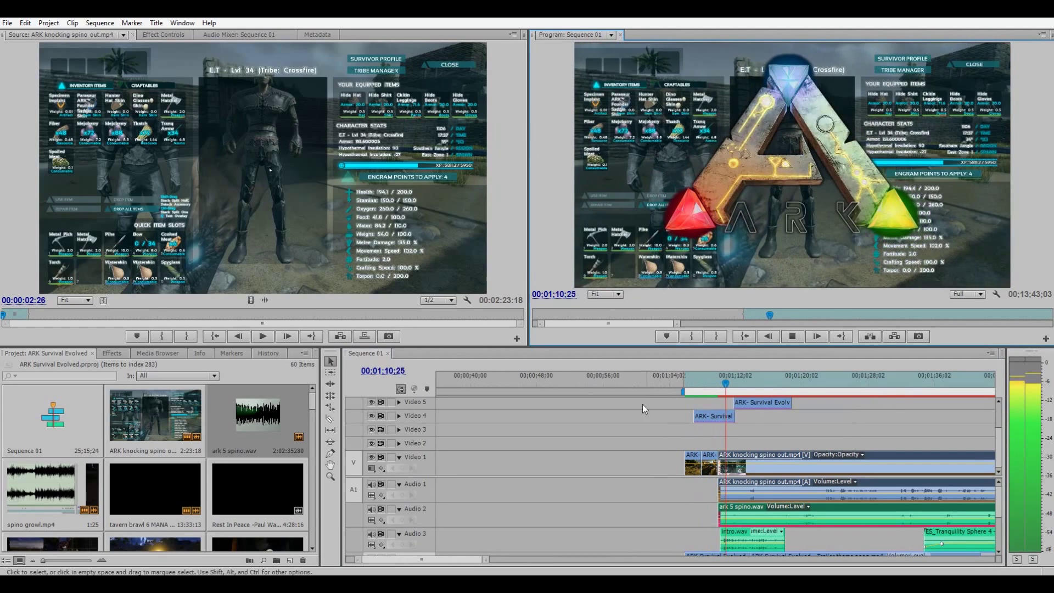
left_click(740, 541)
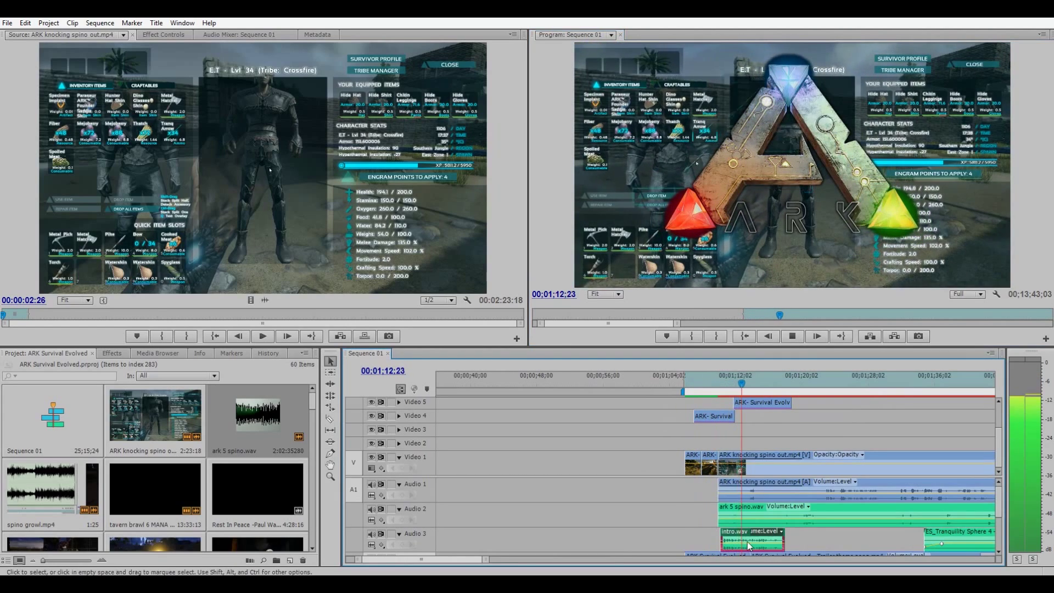
key("Delete")
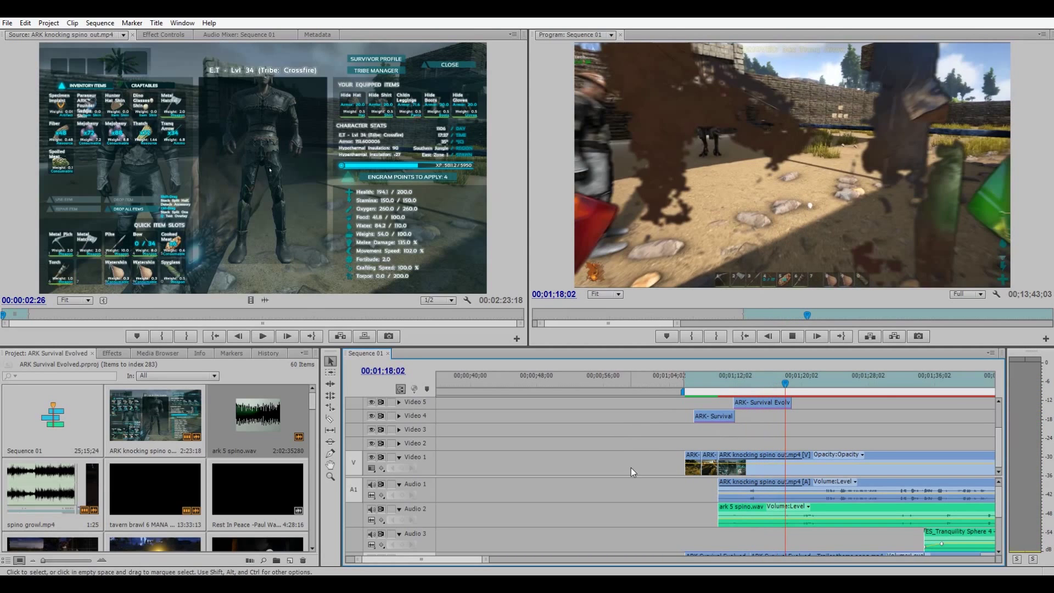
key("space")
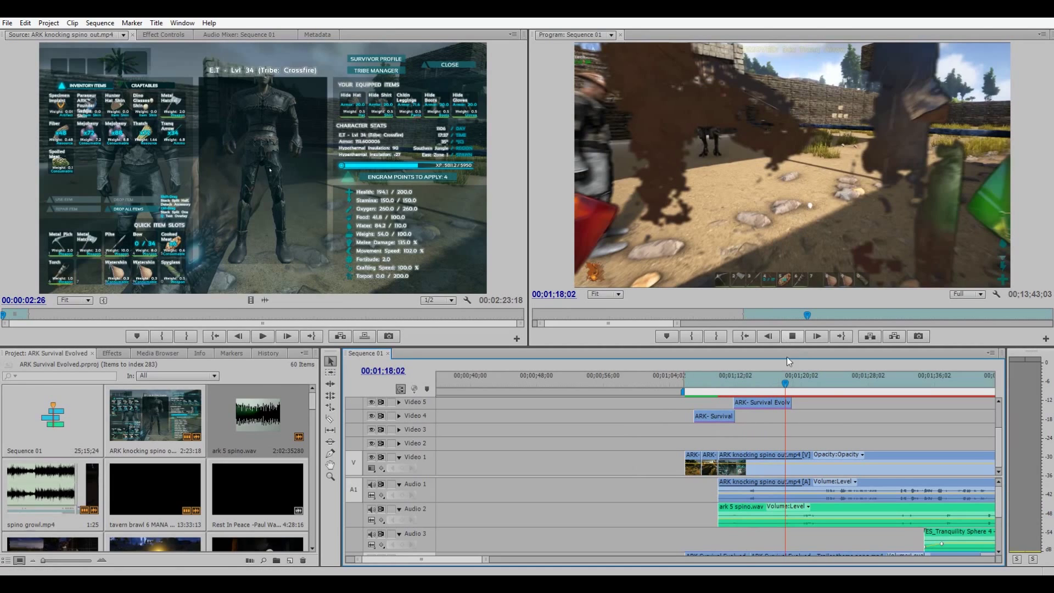
key("space")
scroll(654, 371, "down", 2)
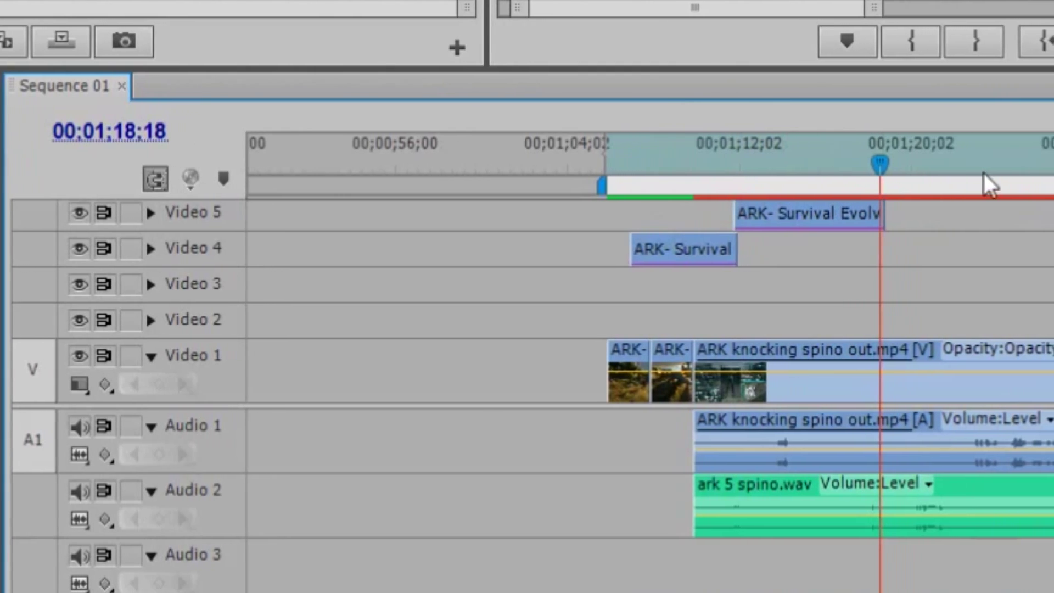
scroll(610, 215, "down", 2)
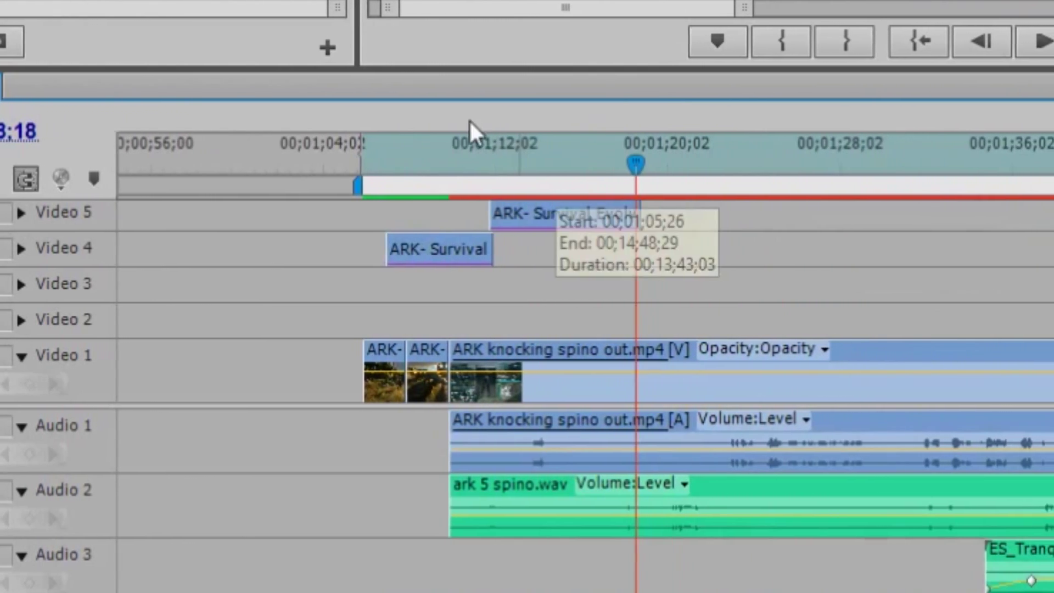
left_click_drag(467, 143, 422, 158)
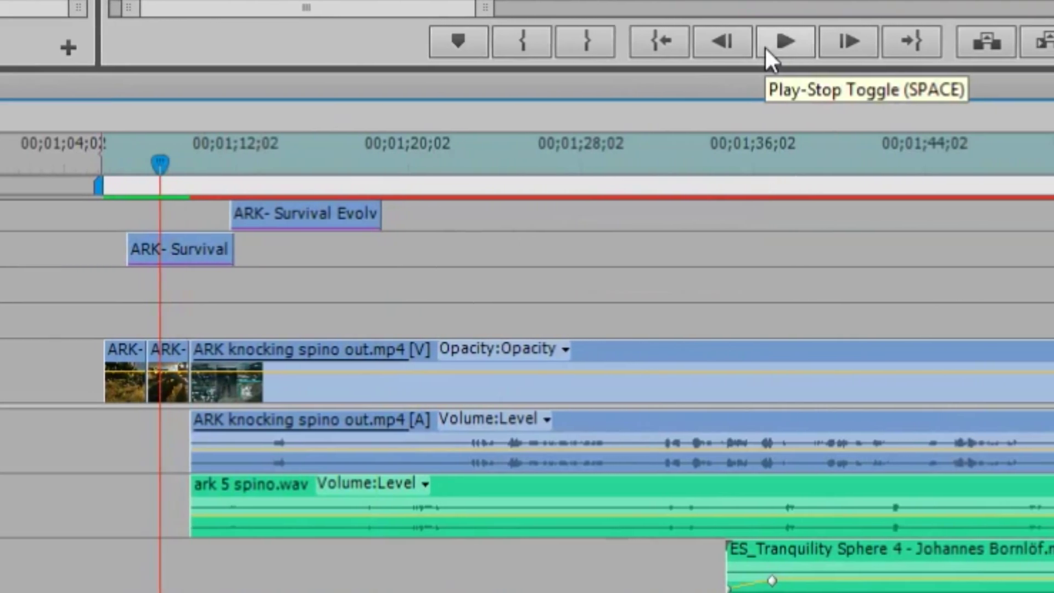
left_click(768, 49)
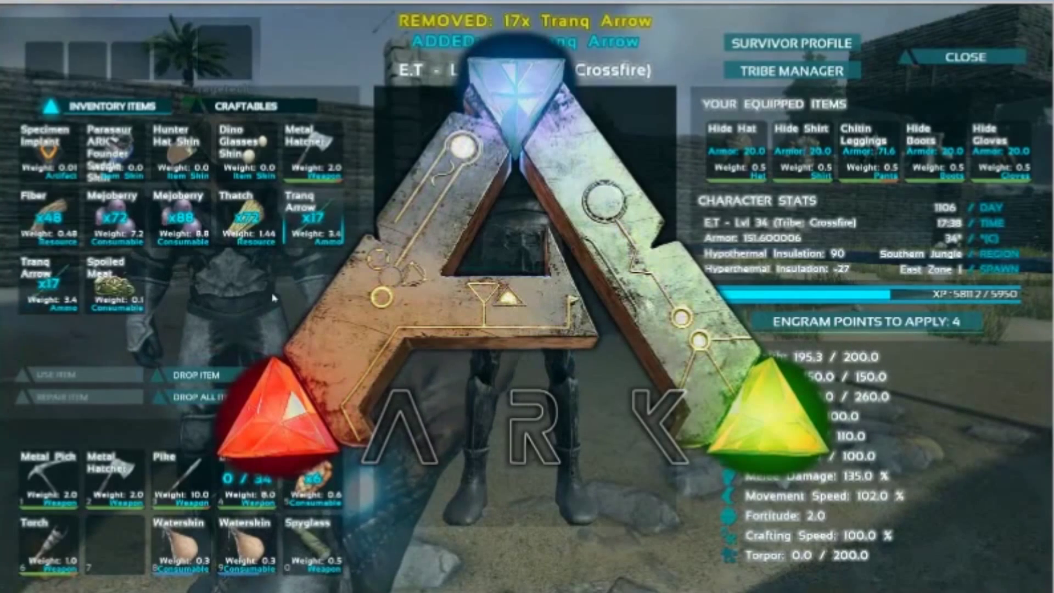
key("space")
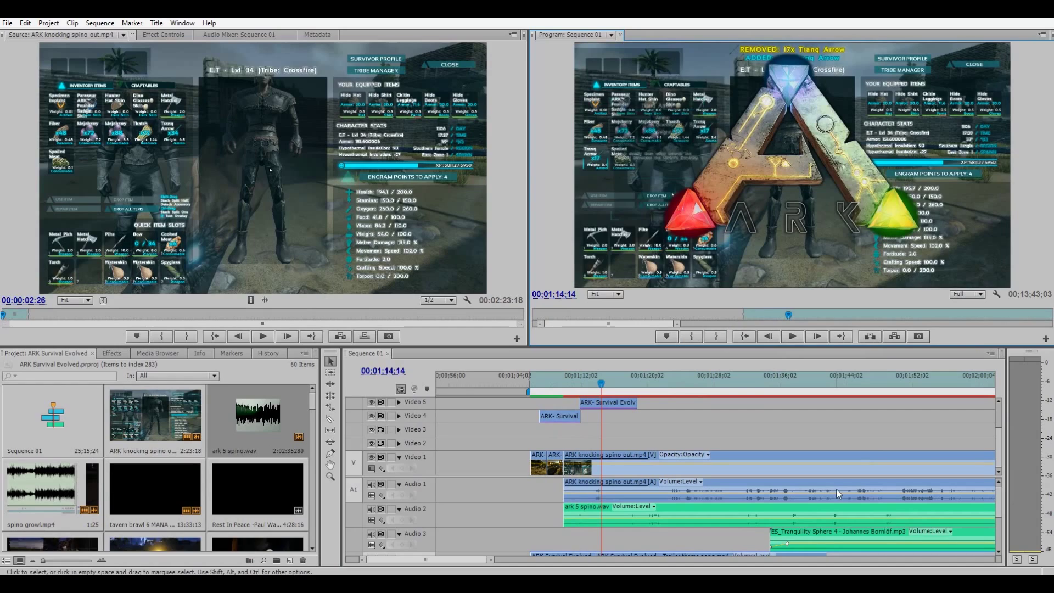
Render the work area previews of Sequence 01 with Enter.
key("Return")
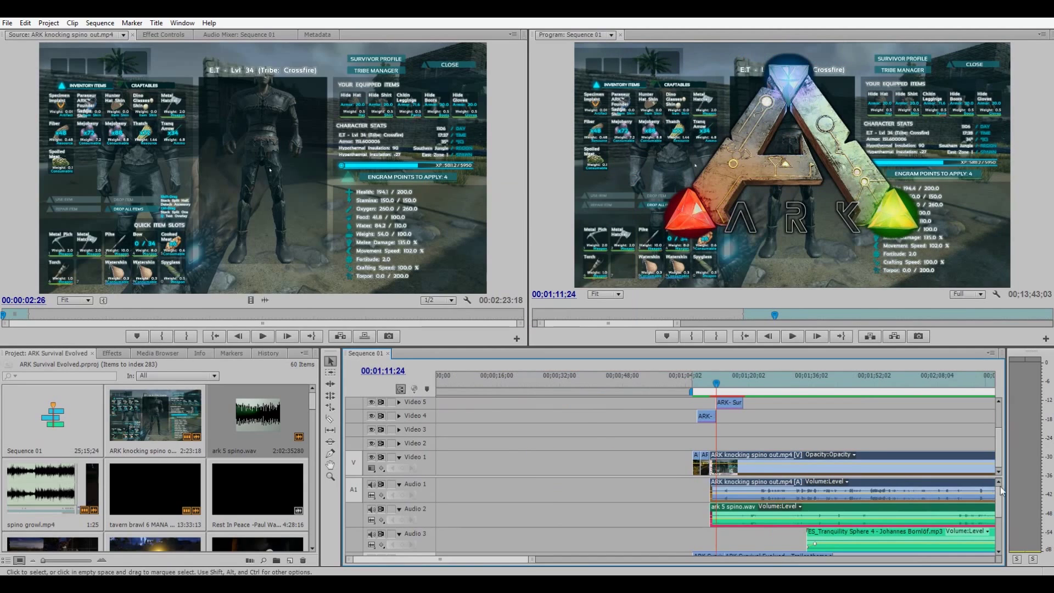
Extend the Video 5 ARK title clip slightly and load ES_Tranquility Sphere 4 from Audio 3 into the Source monitor.
mouse_move(998, 492)
left_mouse_down()
mouse_move(997, 516)
mouse_move(993, 506)
left_mouse_up()
scroll(602, 490, "down", 3)
scroll(601, 489, "down", 3)
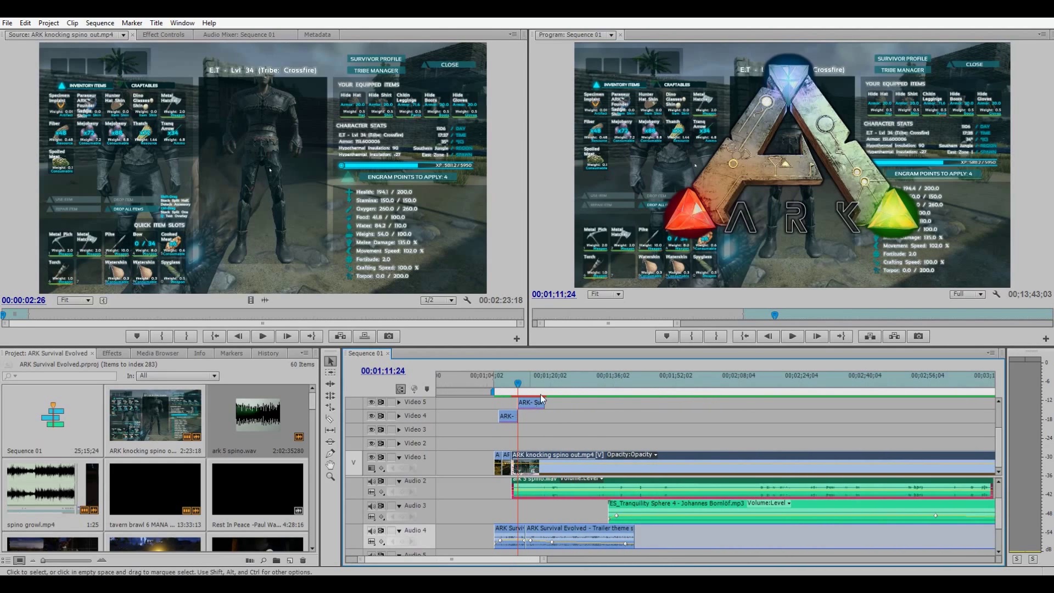
left_click_drag(545, 404, 548, 405)
scroll(604, 458, "down", 3)
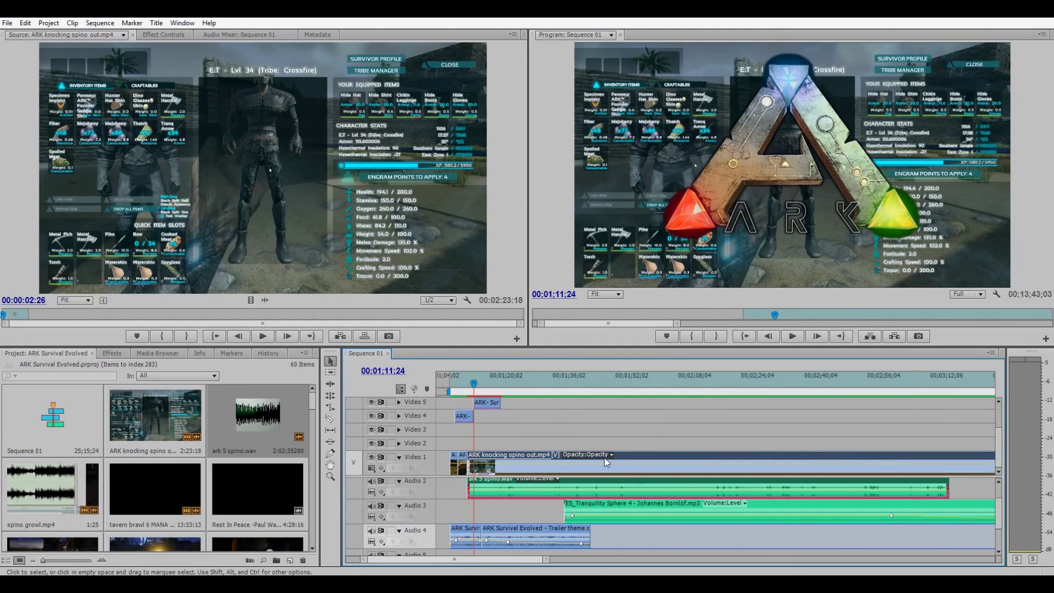
double_click(608, 505)
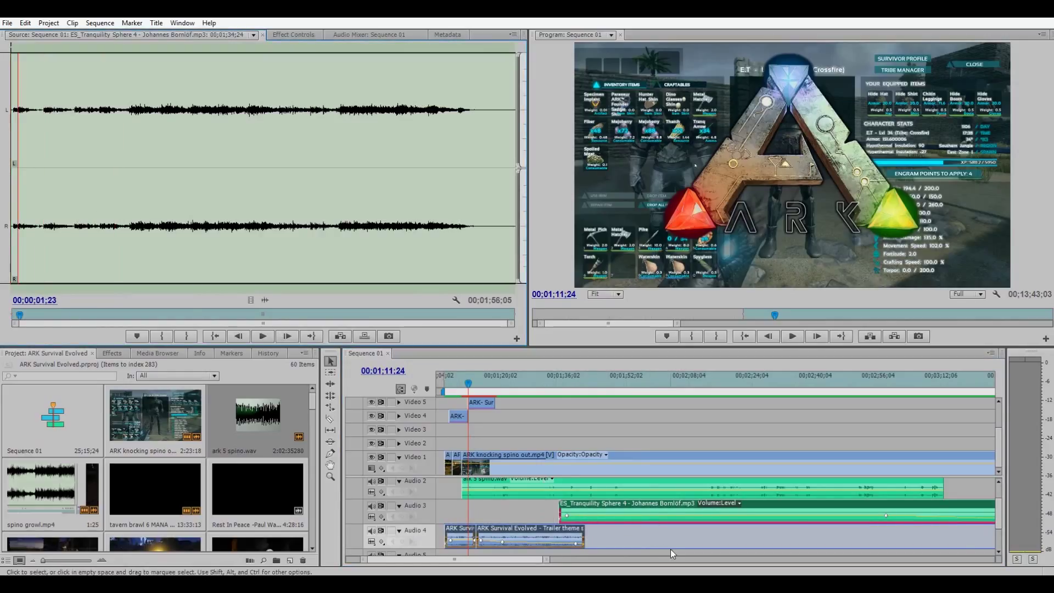
Listen to ES_Tranquility Sphere 4, then delete it from Audio 3.
key("space")
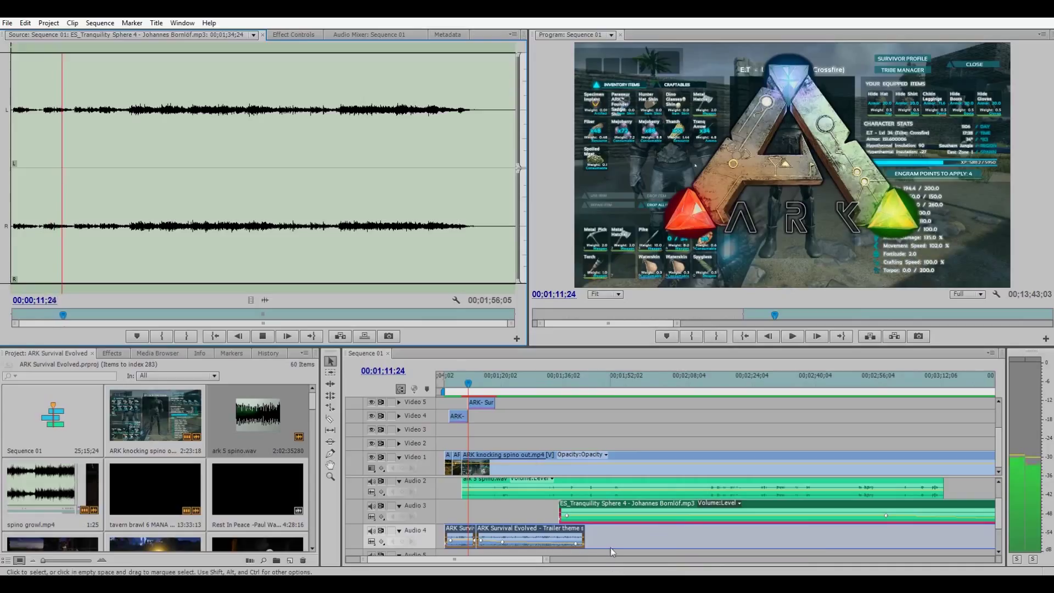
left_click(613, 531)
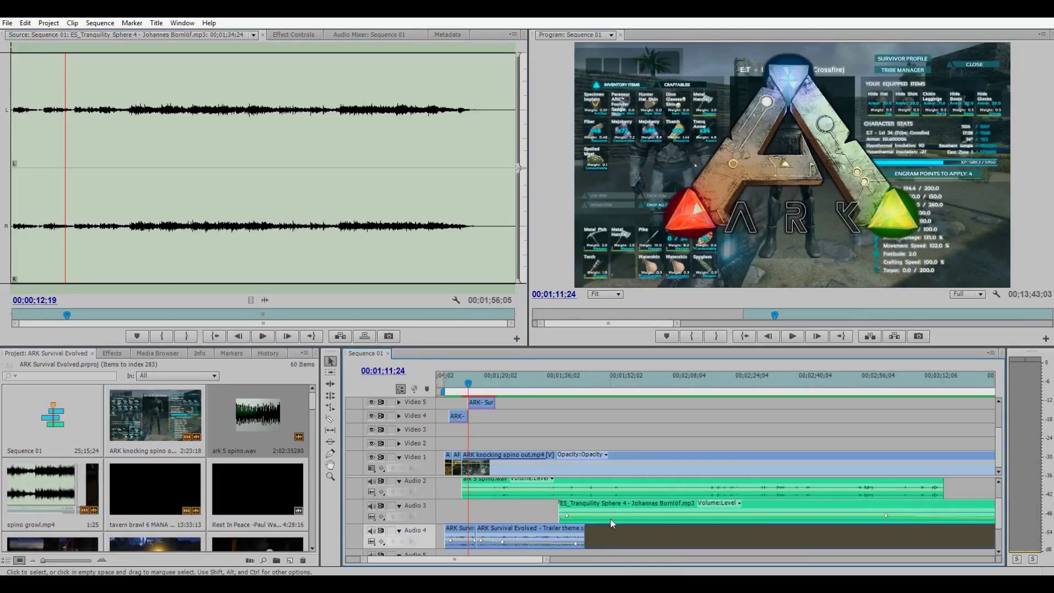
left_click(599, 511)
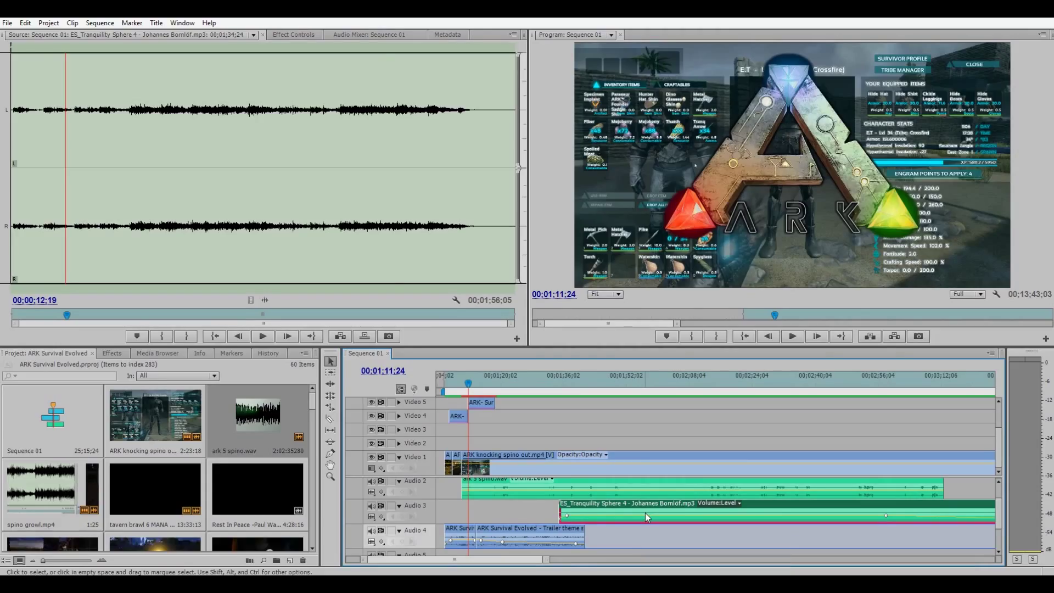
key("Delete")
scroll(618, 375, "up", 3)
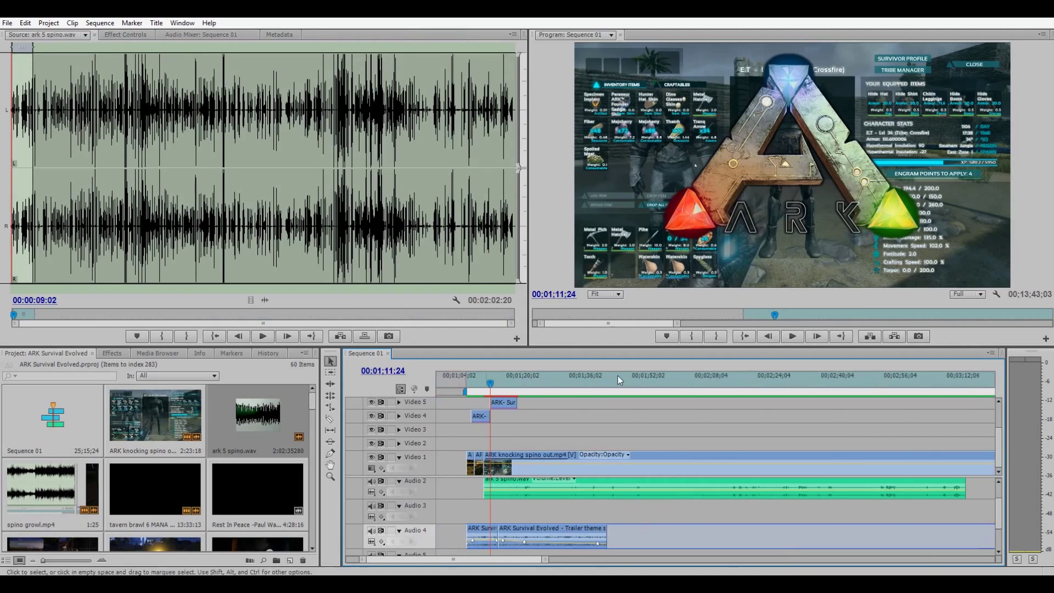
Play the sequence back from the ARK logo to review it.
left_click(532, 387)
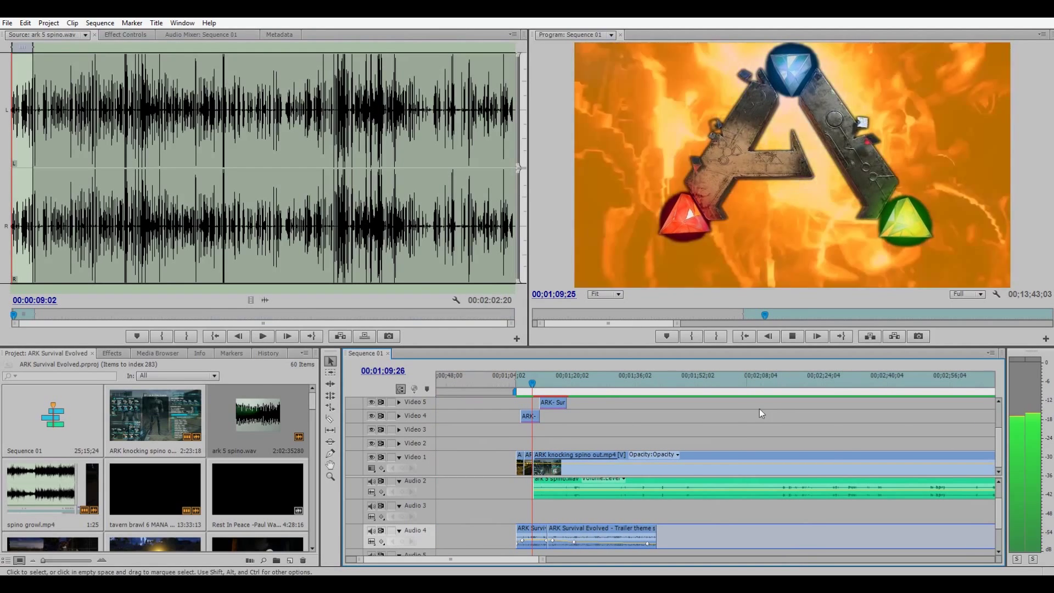
key("space")
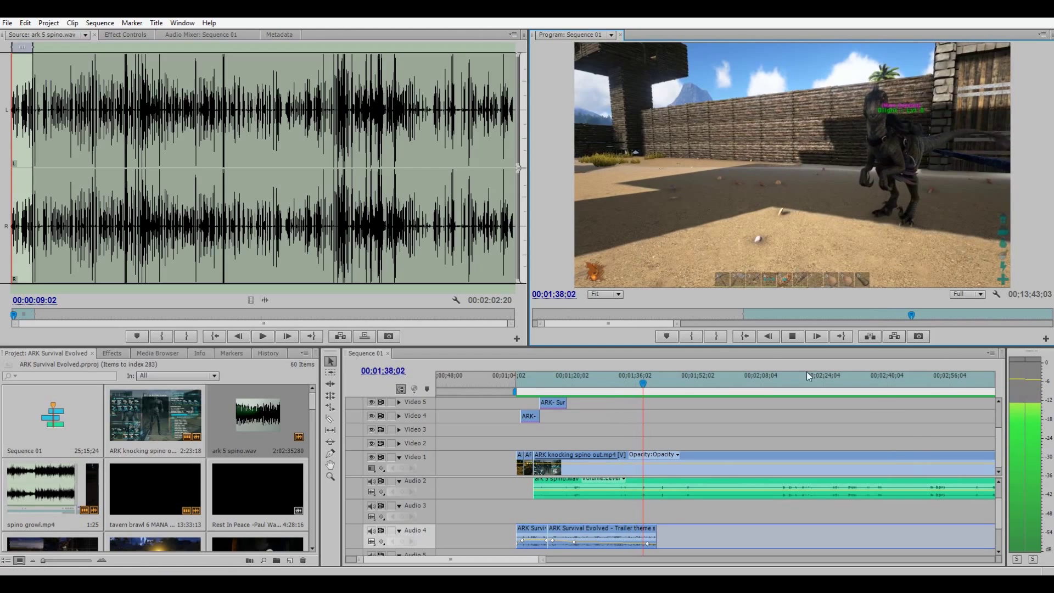
left_click(792, 336)
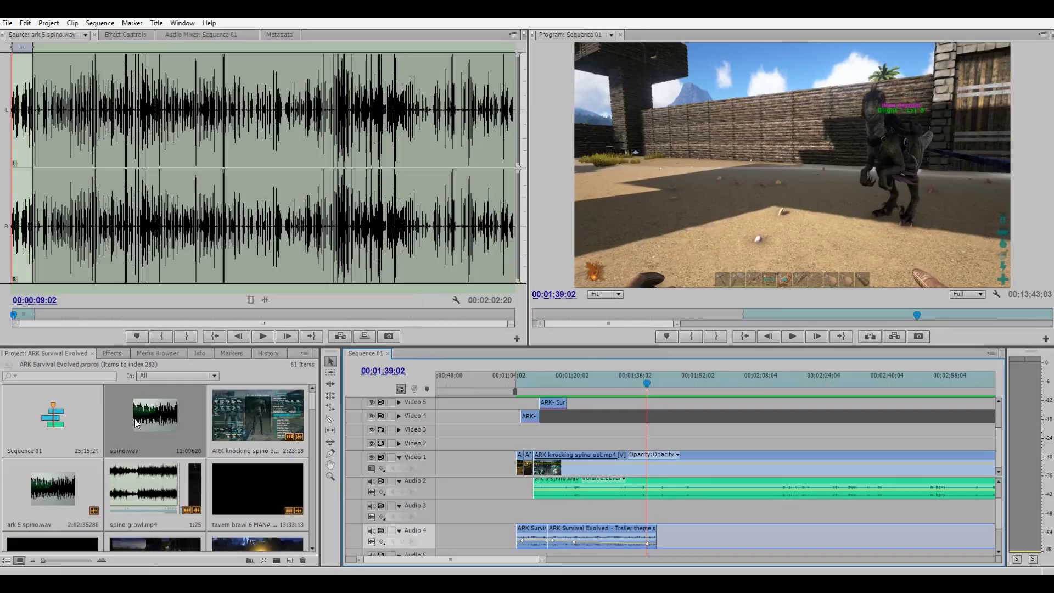
Trim spino.wav to In 0:13 and Out 9:13, then drop its audio on Audio 3 at the gameplay start.
double_click(136, 422)
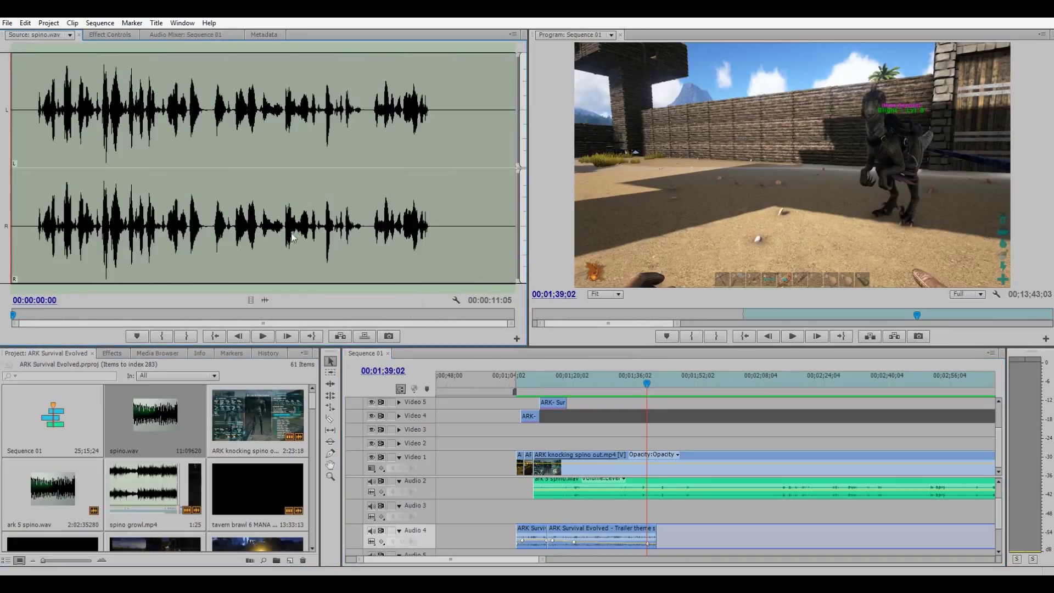
left_click(262, 336)
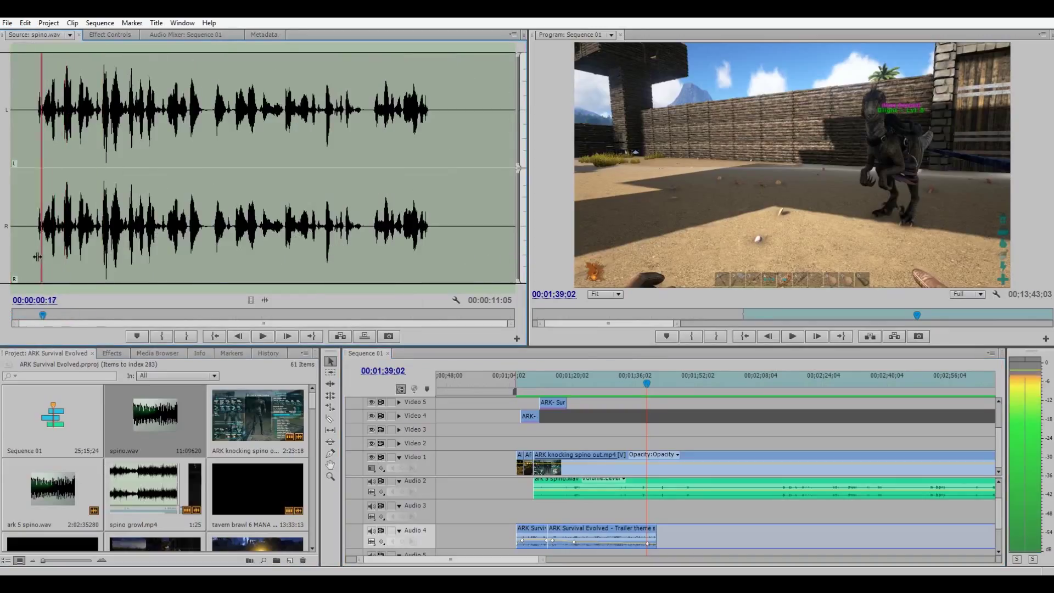
left_click(263, 336)
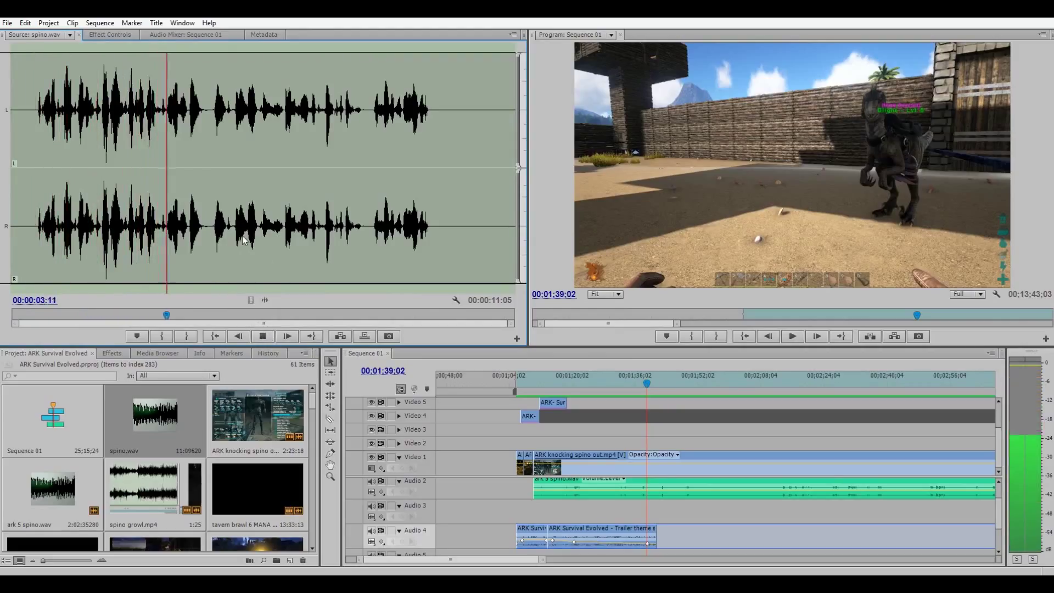
left_click(188, 336)
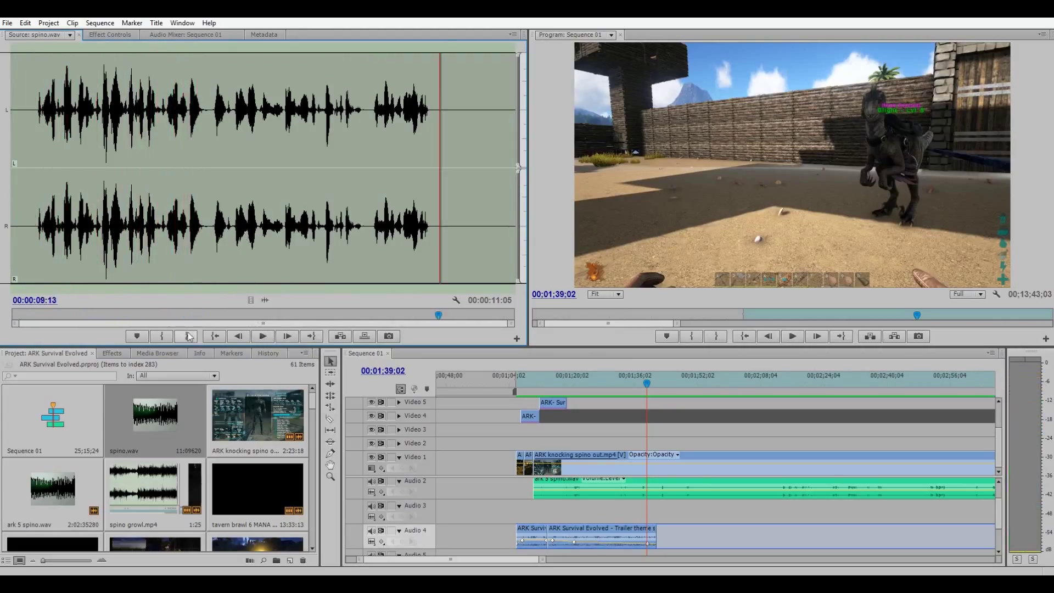
left_click(188, 336)
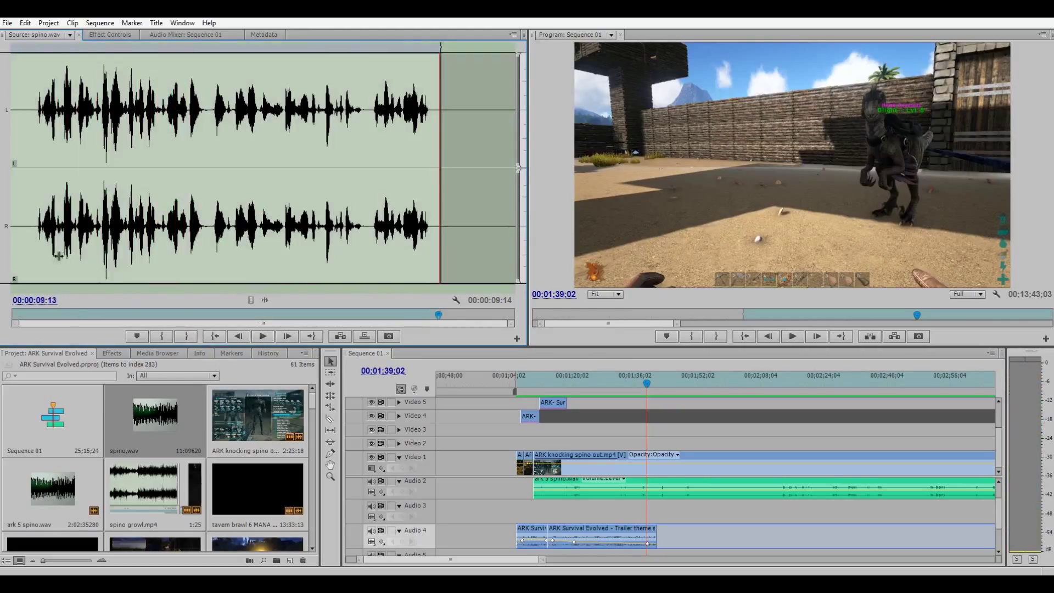
key("space")
key("space")
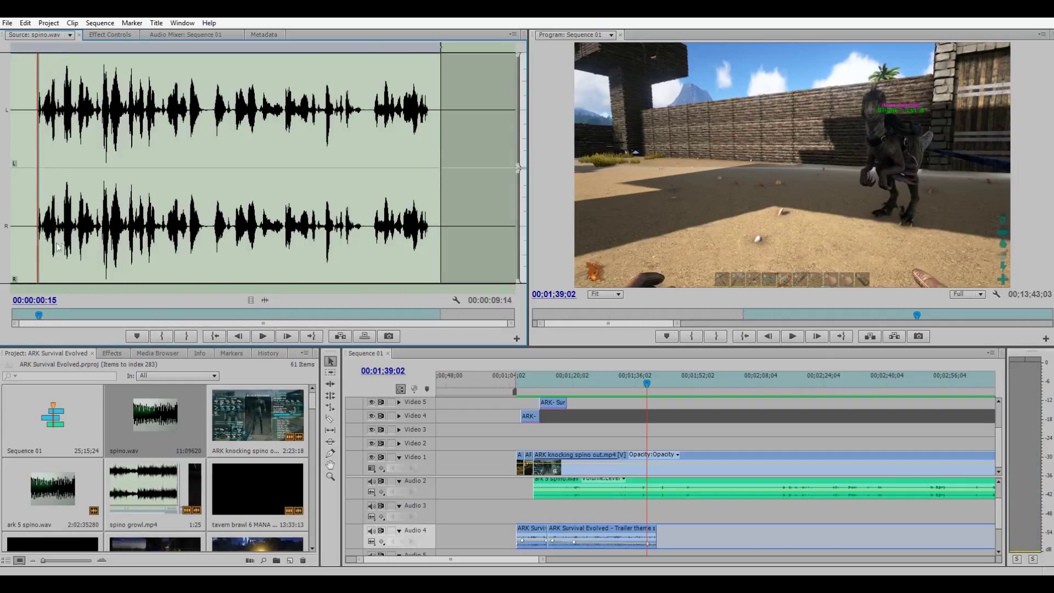
left_click_drag(37, 261, 33, 263)
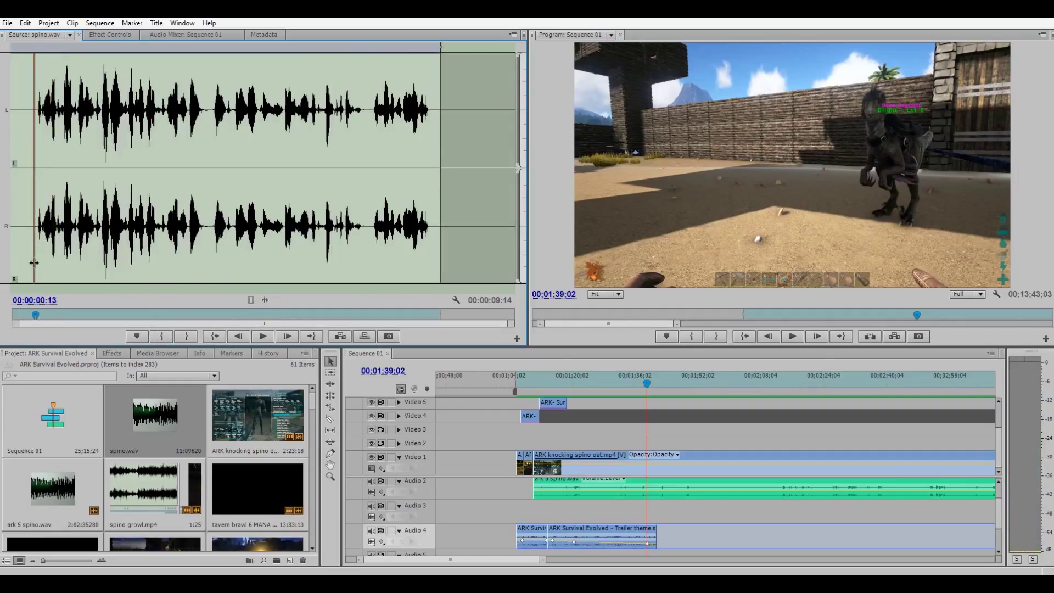
left_click(161, 336)
left_click_drag(262, 301, 549, 511)
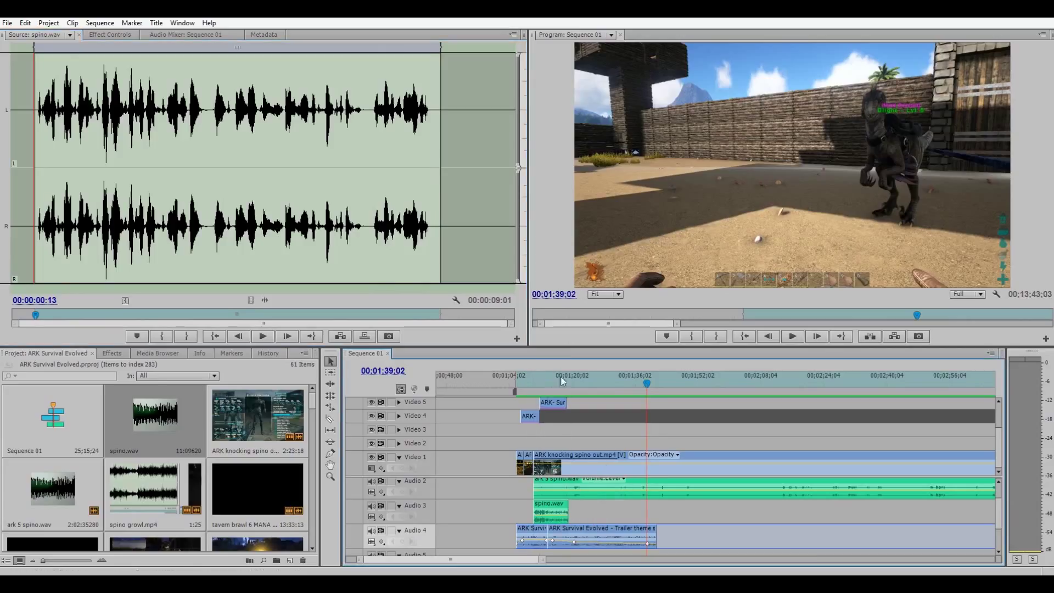
left_click(531, 383)
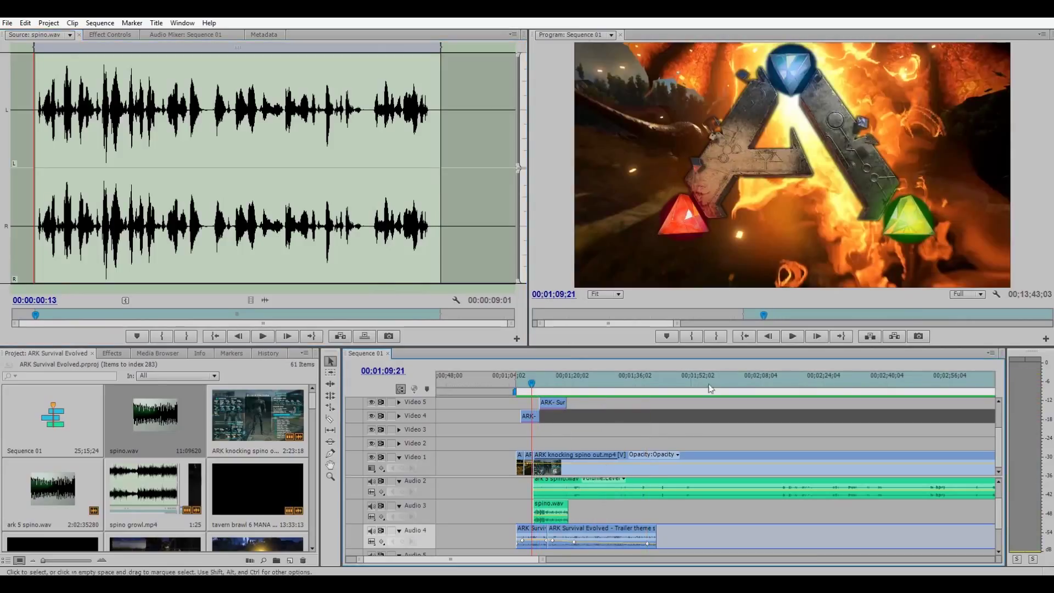
Play the sequence with spino.wav and stop the playhead at 00;01;19;20 for the cut.
left_click(793, 337)
left_click_drag(542, 559, 499, 556)
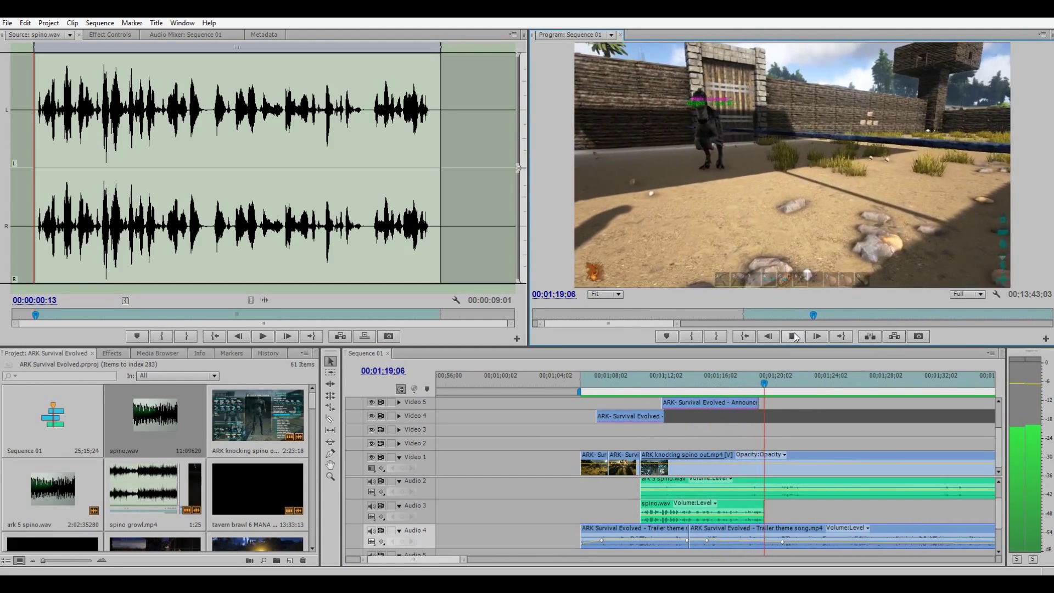
left_click(794, 337)
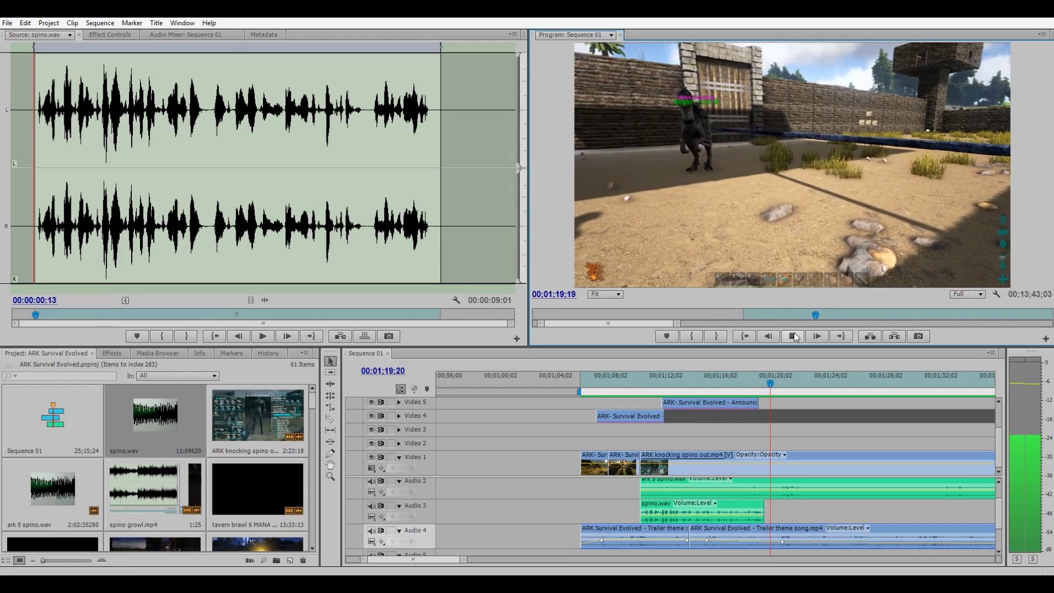
left_click(330, 420)
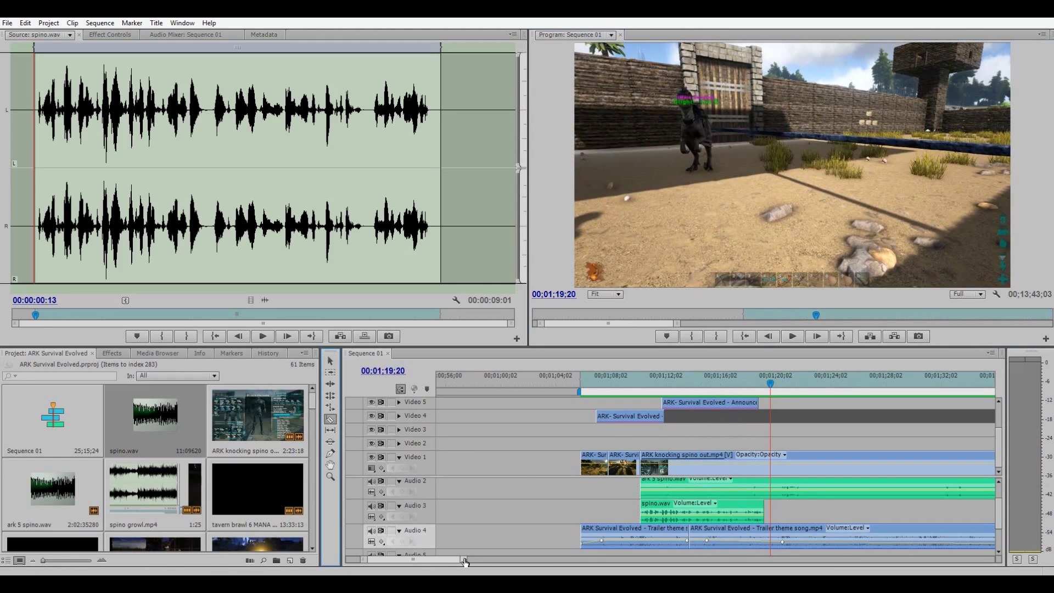
mouse_move(464, 560)
left_mouse_down()
mouse_move(439, 551)
mouse_move(474, 560)
left_mouse_up()
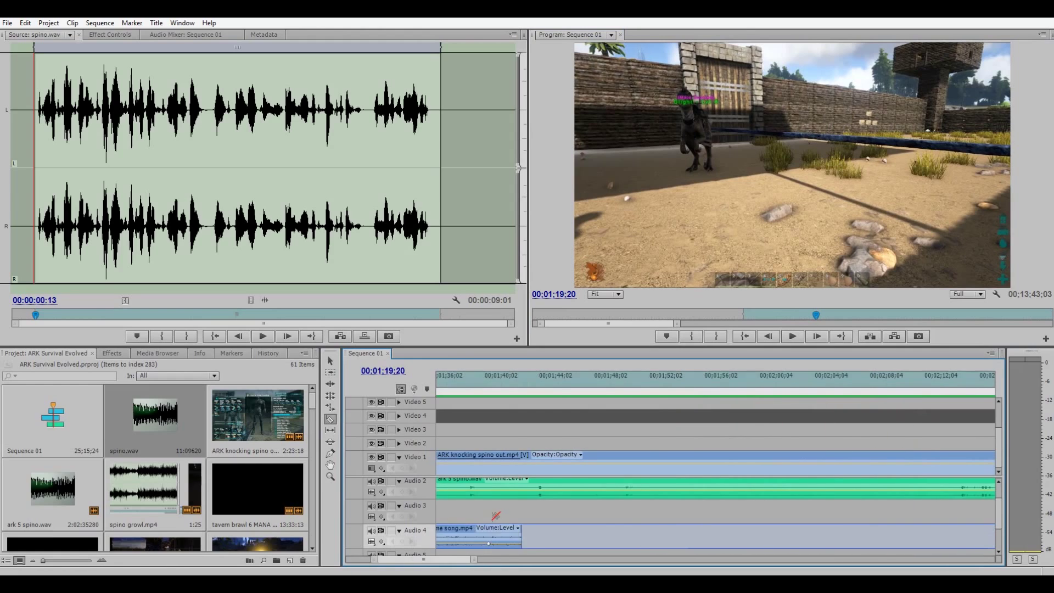
scroll(495, 516, "up", 10)
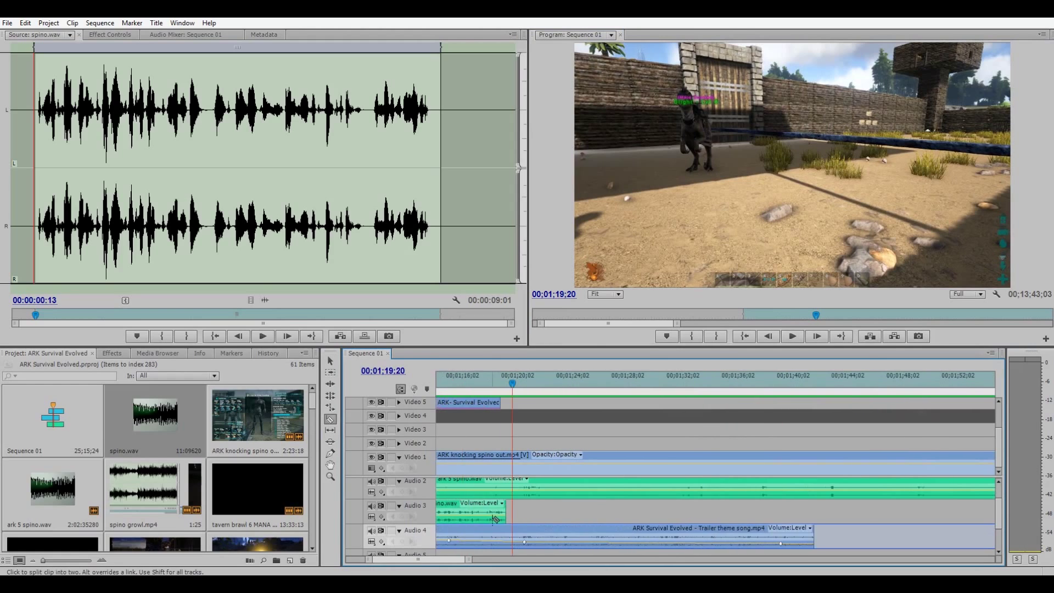
Cut ark 5 spino.wav and the spino gameplay clip at 00;01;19;20 with the Razor tool.
scroll(495, 518, "up", 2)
left_click_drag(470, 560, 446, 560)
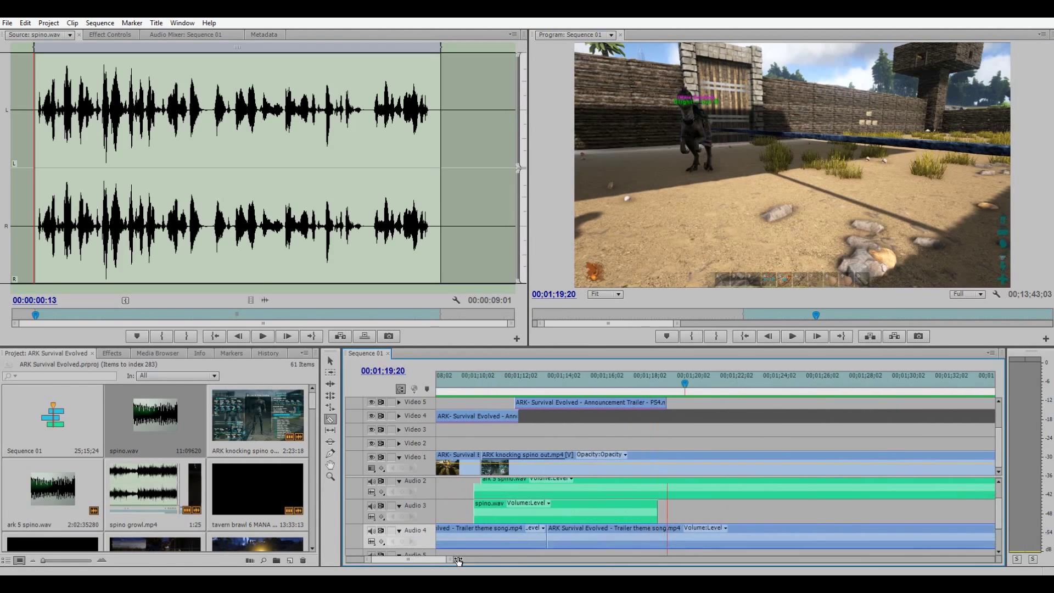
left_click(683, 481)
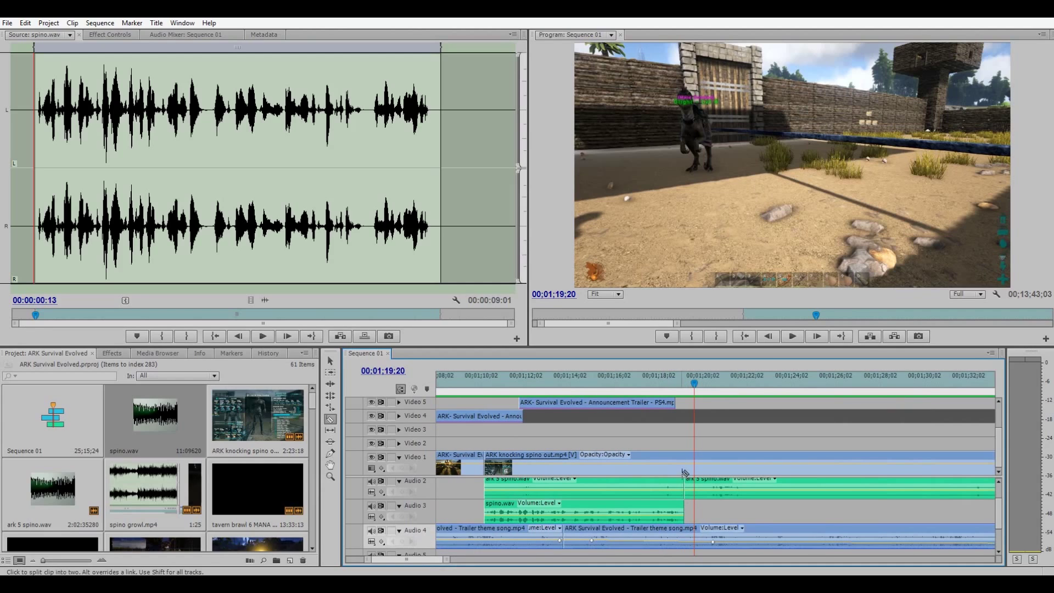
left_click(685, 469)
scroll(686, 470, "up", 1)
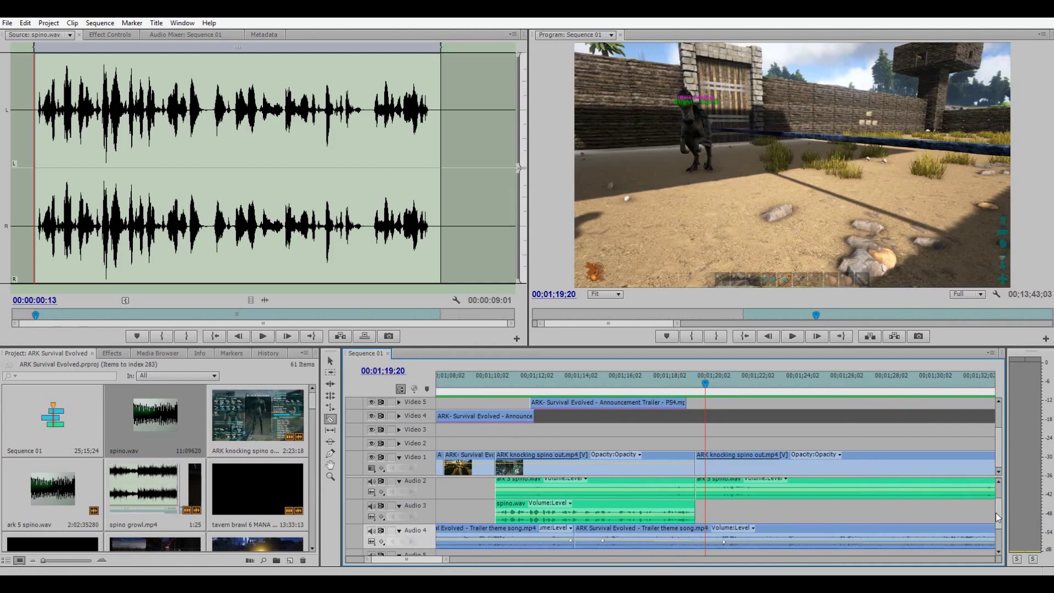
left_click_drag(995, 512, 1003, 483)
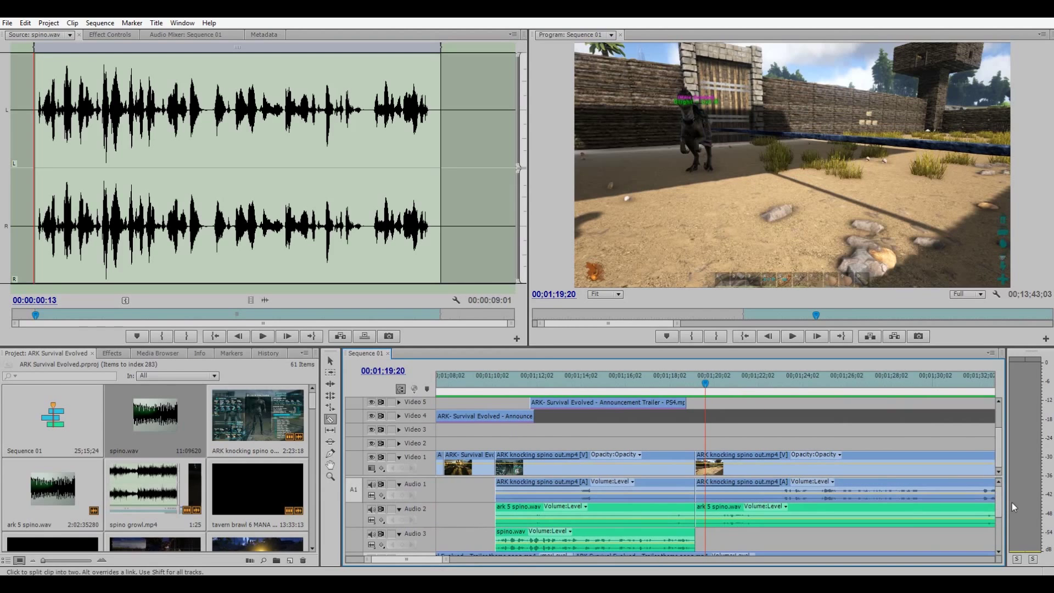
left_click_drag(1001, 496, 1003, 517)
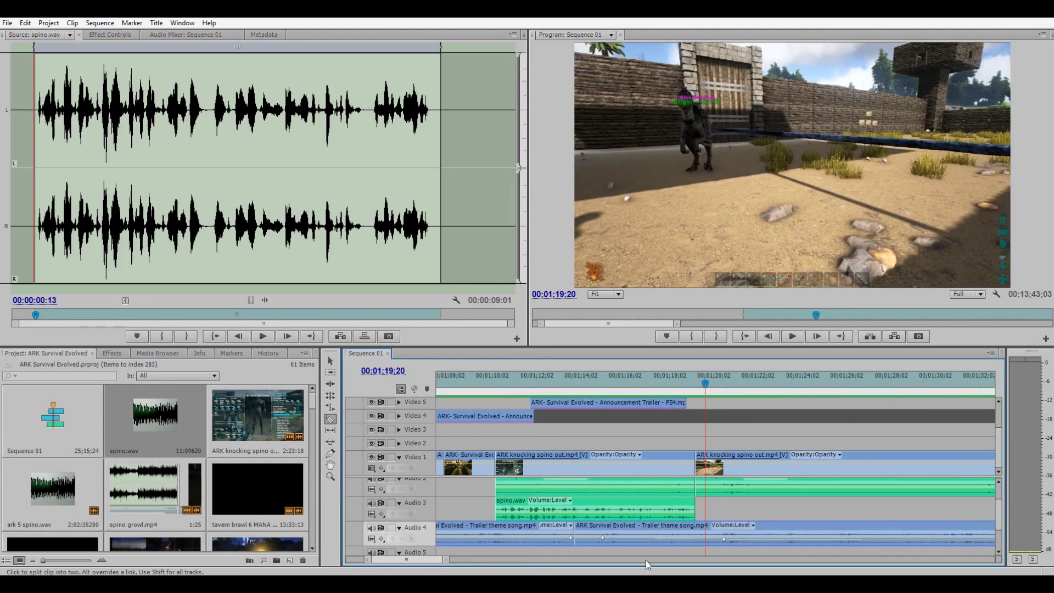
Add two volume keyframes to the second trailer theme song clip with the Pen tool.
left_click(329, 360)
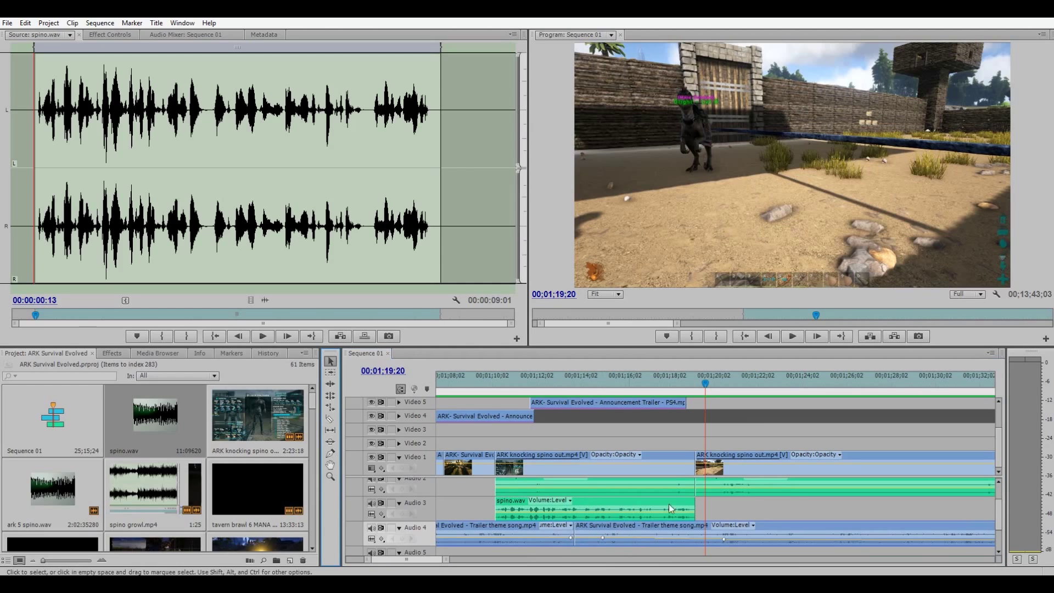
right_click(483, 534)
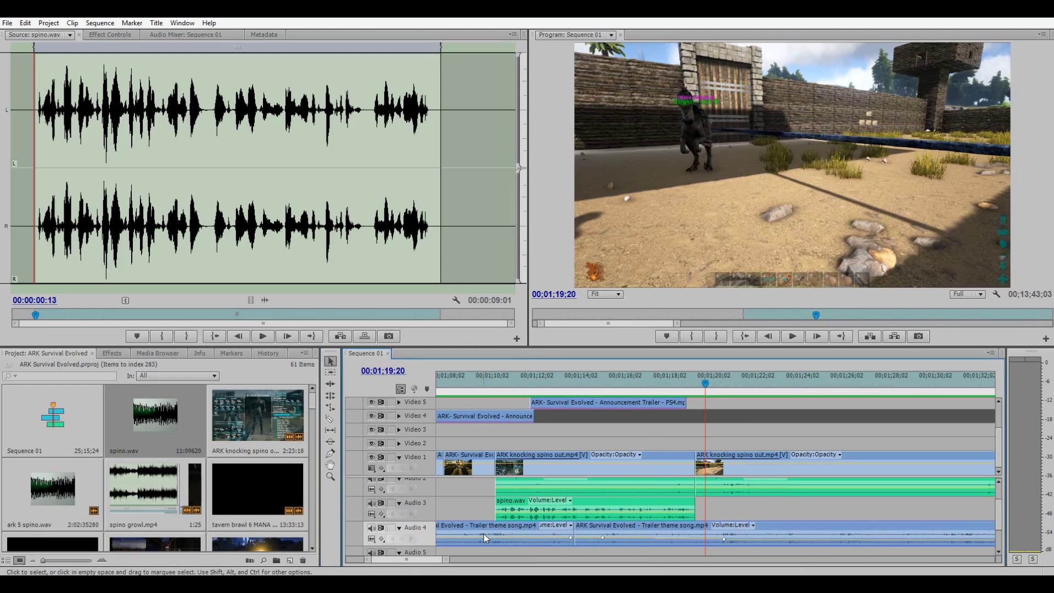
left_click(689, 532)
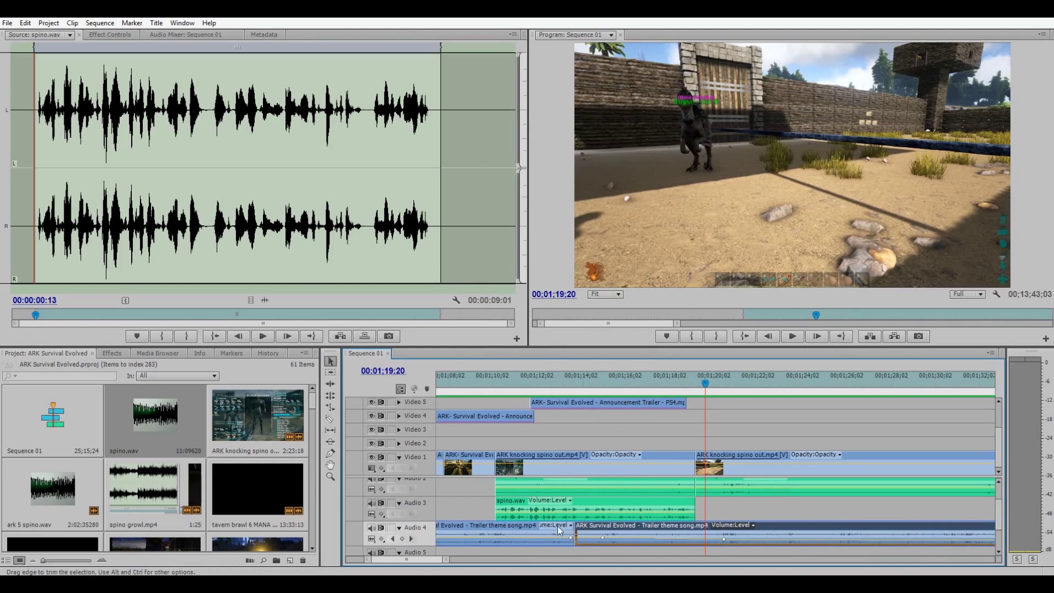
left_click(329, 453)
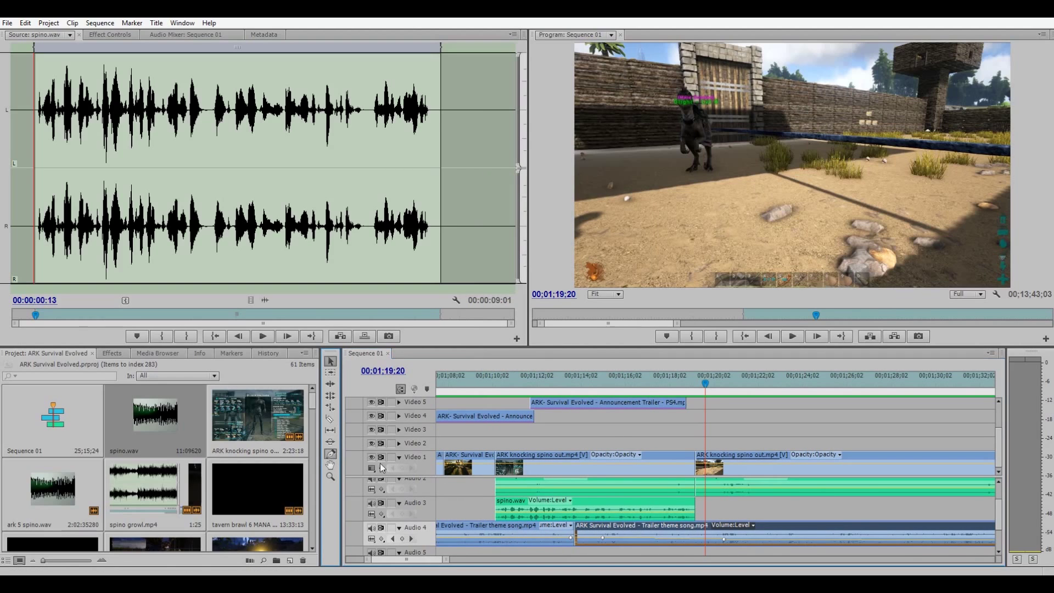
left_click(496, 542)
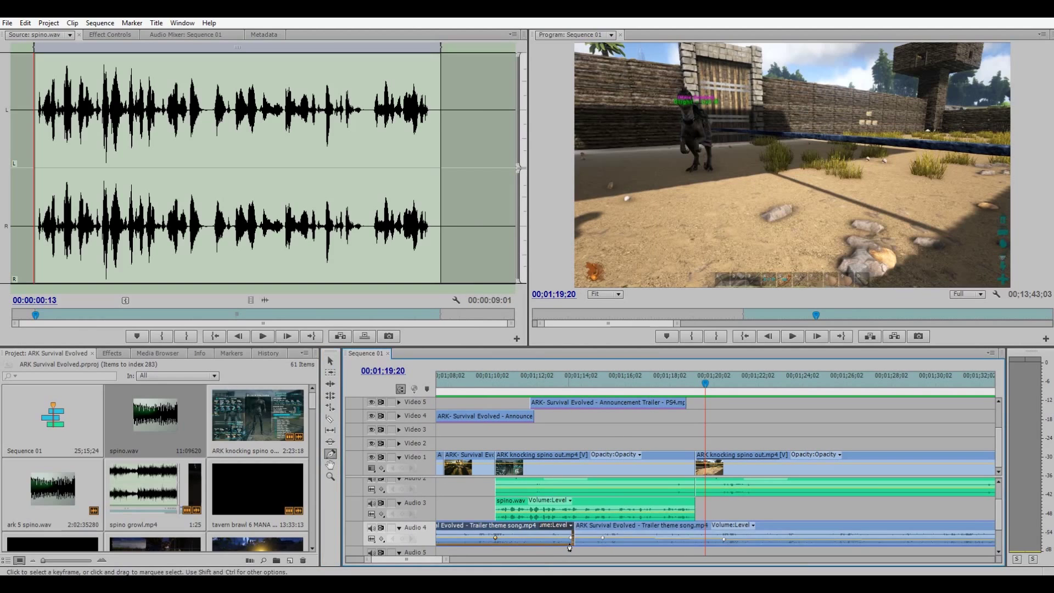
left_click(572, 540)
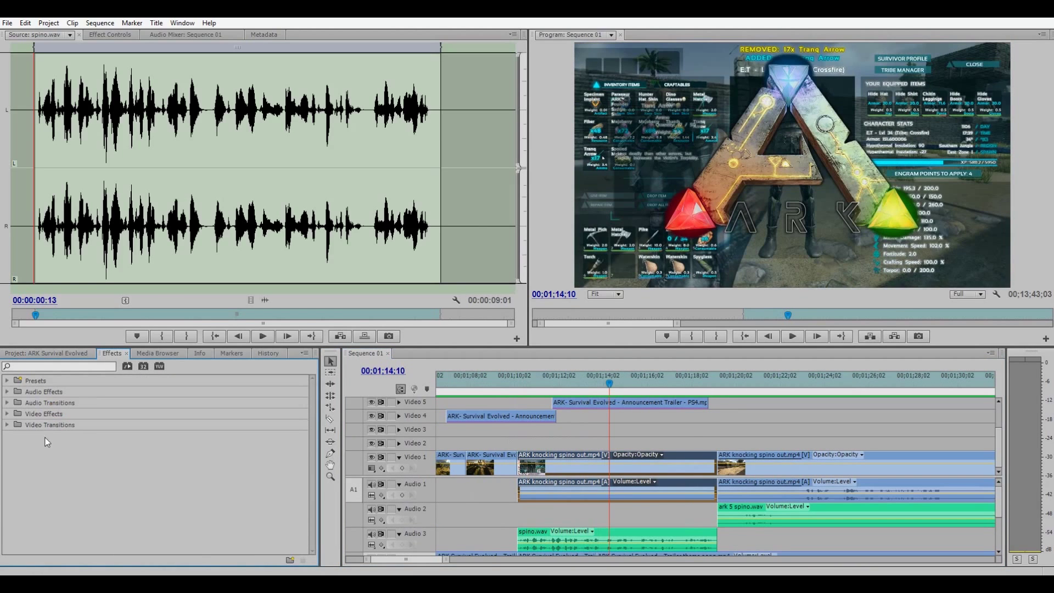
left_click(7, 425)
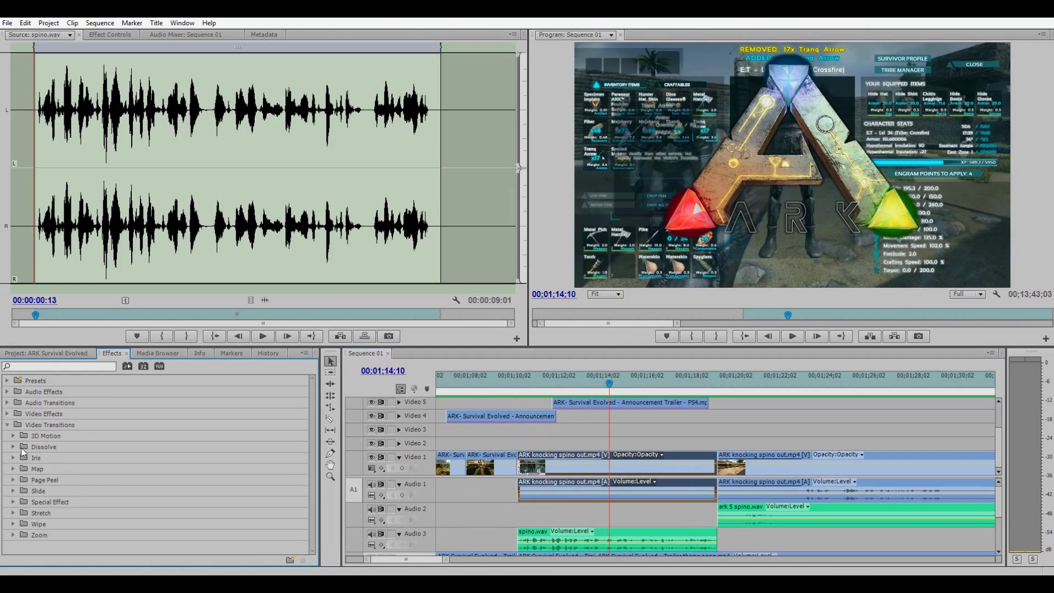
Apply the Image Control > Black & White effect to the first spino clip.
left_click(6, 414)
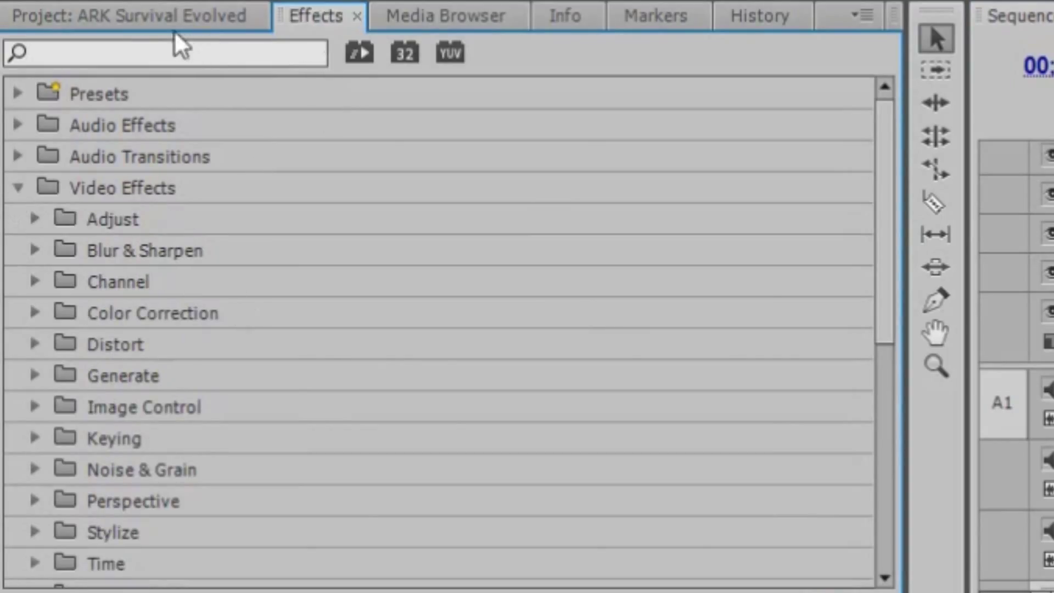
left_click(181, 16)
left_click(323, 21)
scroll(189, 431, "down", 3)
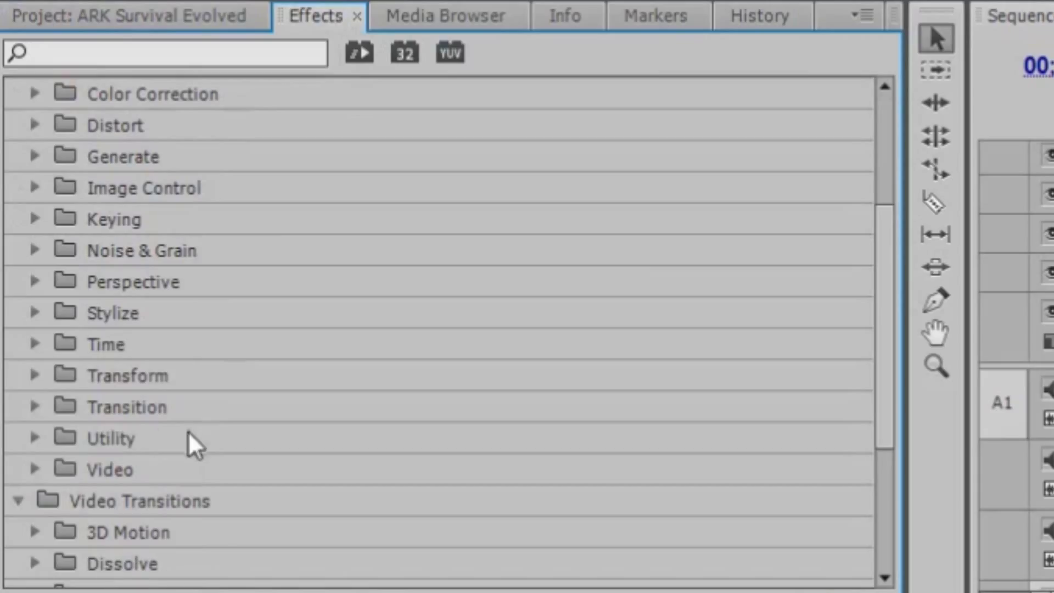
left_click(33, 376)
scroll(266, 446, "down", 1)
left_click(35, 344)
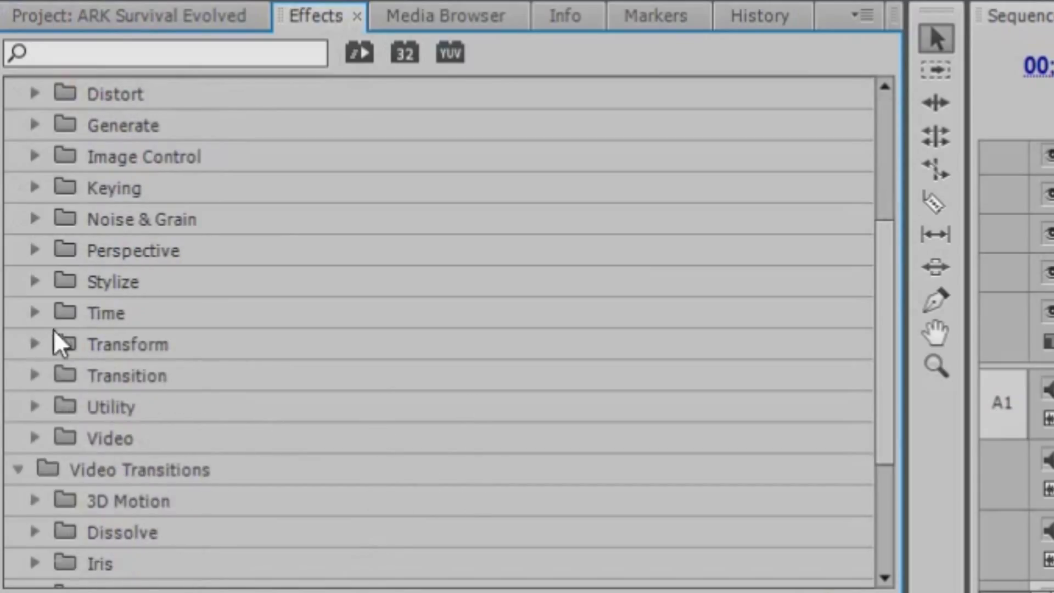
scroll(55, 307, "up", 1)
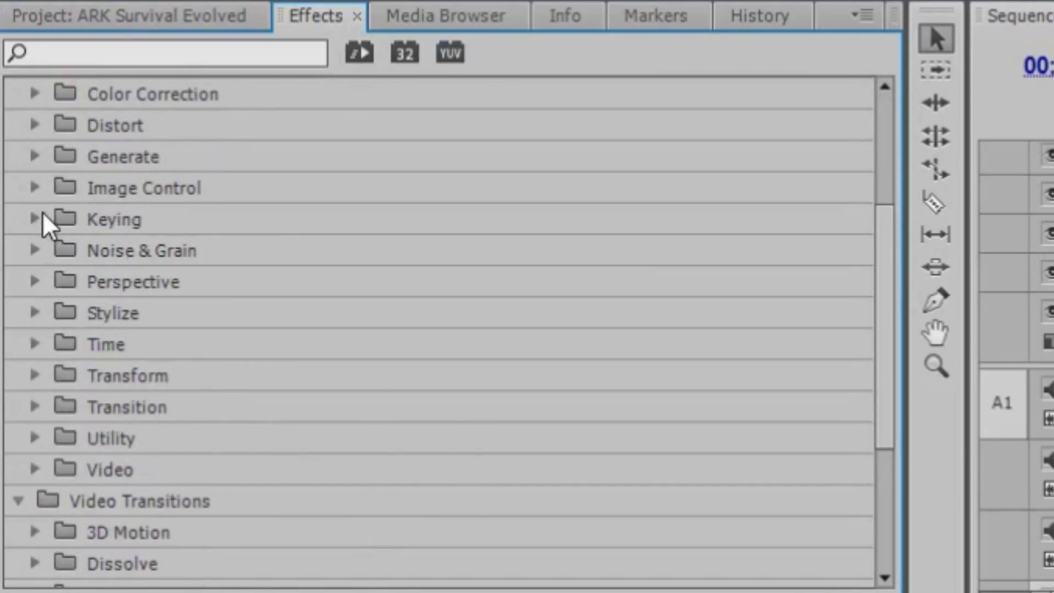
left_click(31, 189)
left_click_drag(137, 219, 1053, 329)
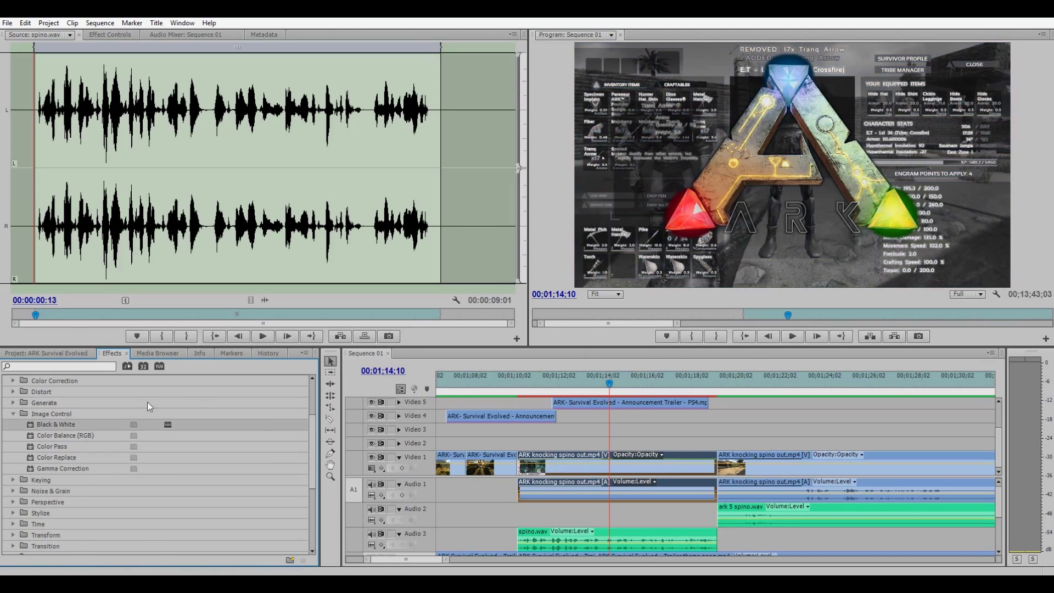
Place a Film Dissolve on the Video 1 cut and preview from 00;01;09;16.
scroll(15, 493, "down", 5)
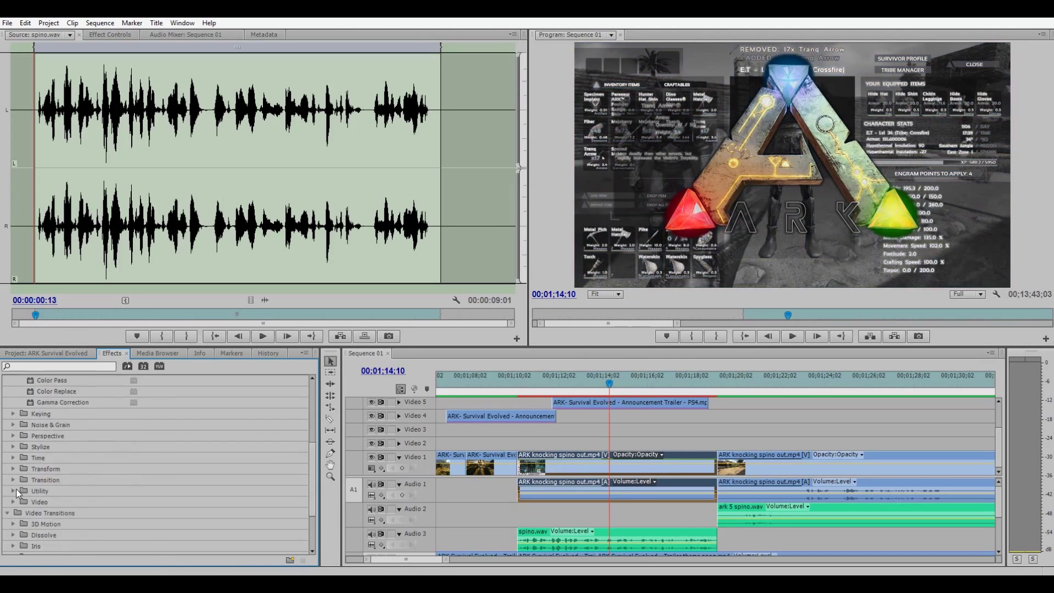
left_click(8, 439)
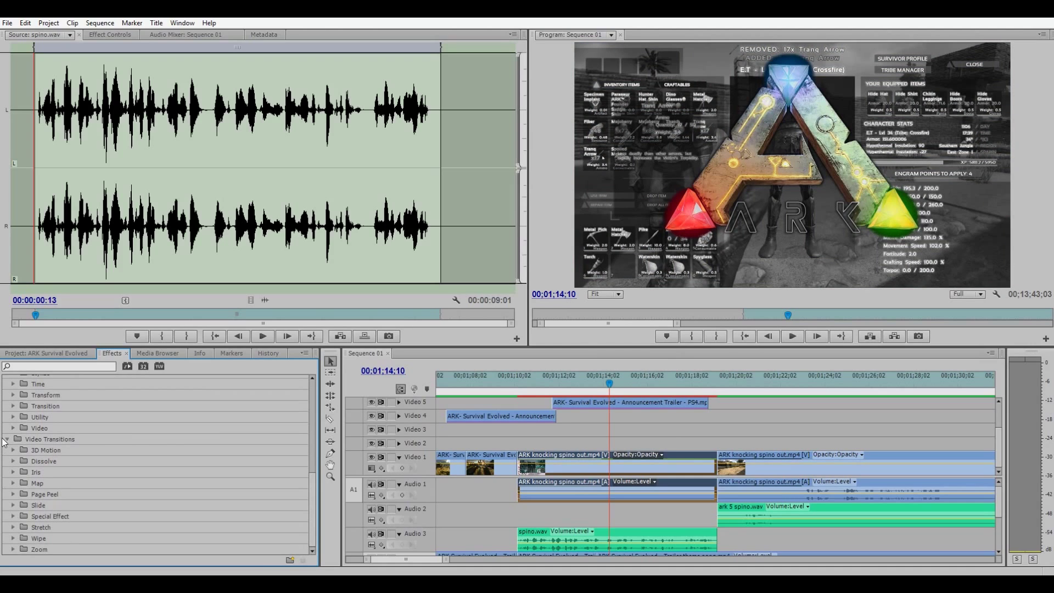
left_click(13, 516)
left_click(12, 483)
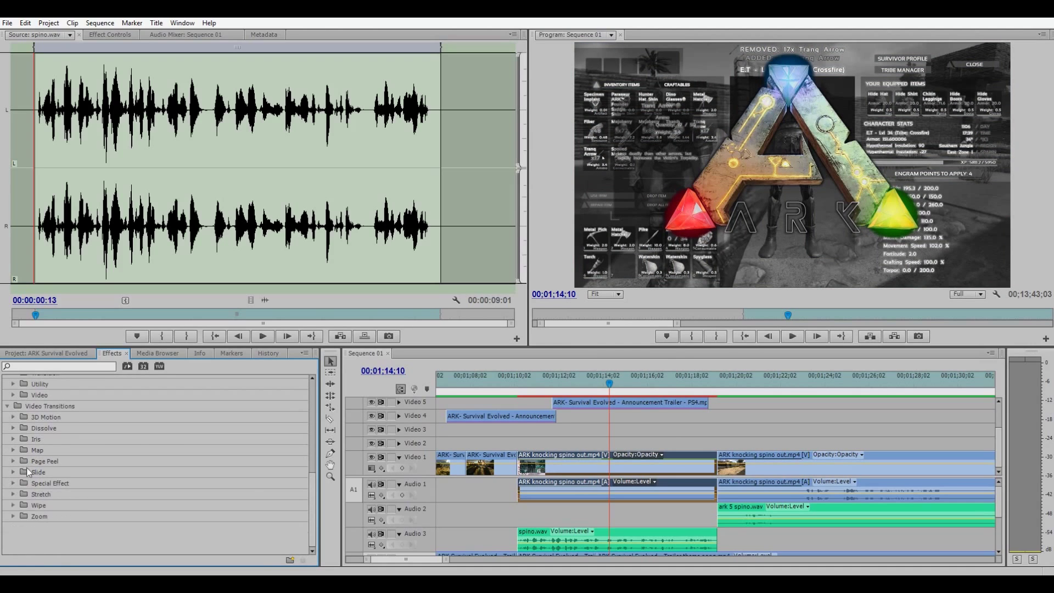
left_click(13, 428)
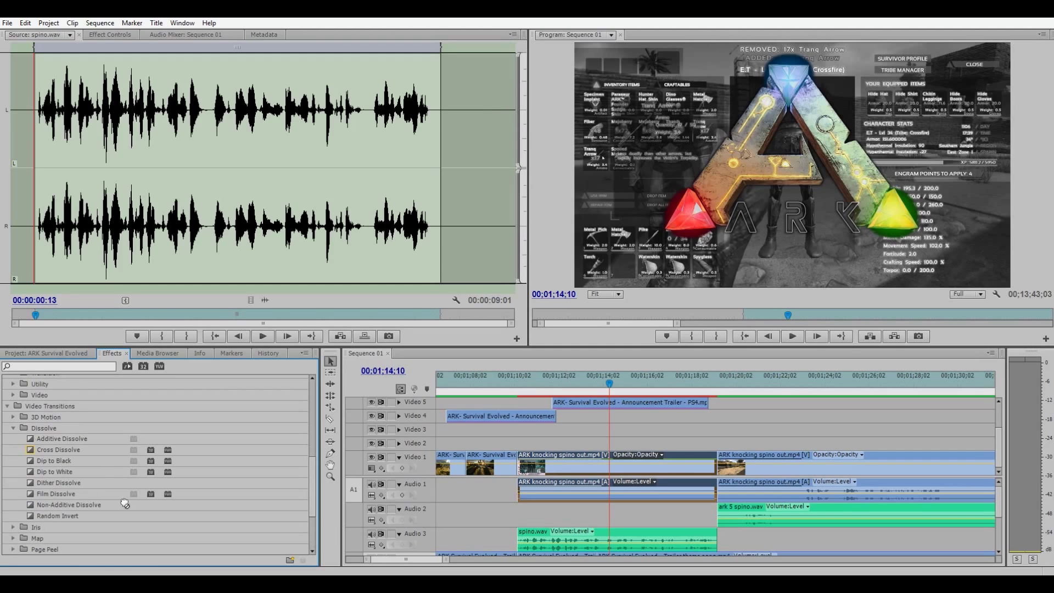
left_click_drag(125, 493, 716, 464)
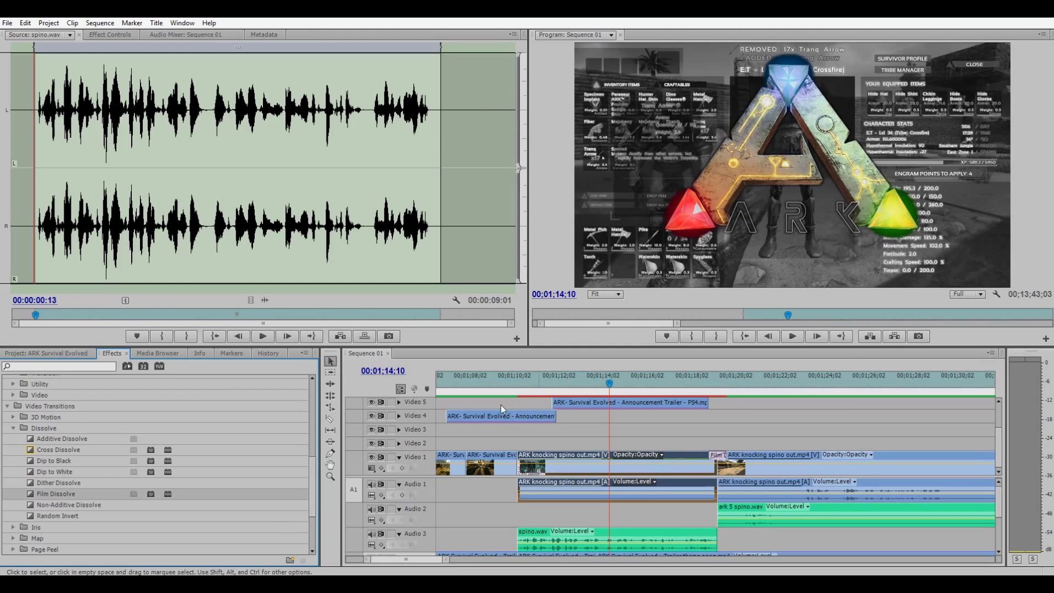
left_click(502, 384)
key("space")
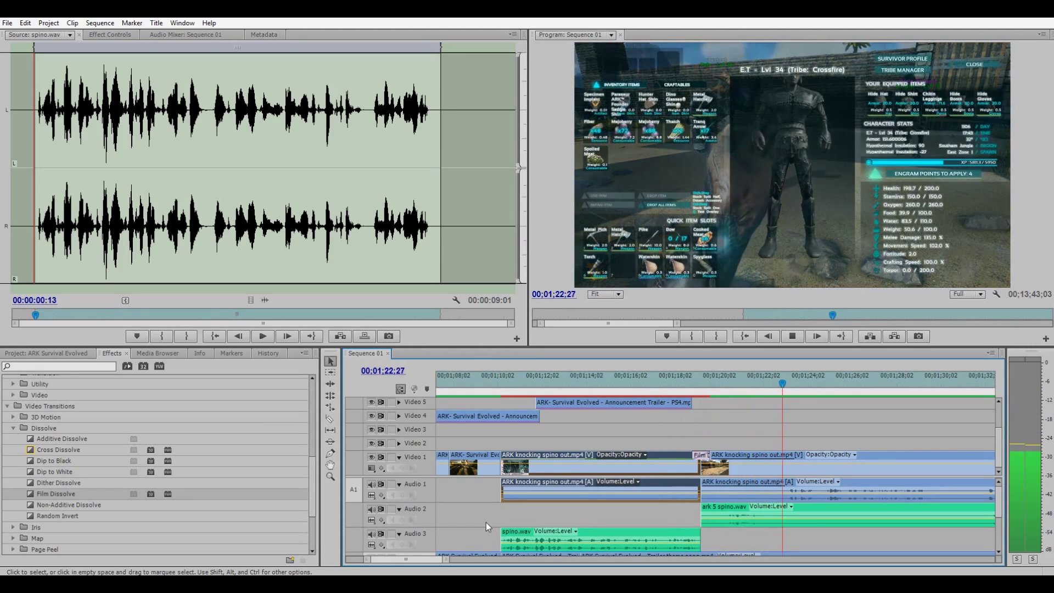
Stop the black-and-white and dissolve preview, then zoom the timeline out.
key("space")
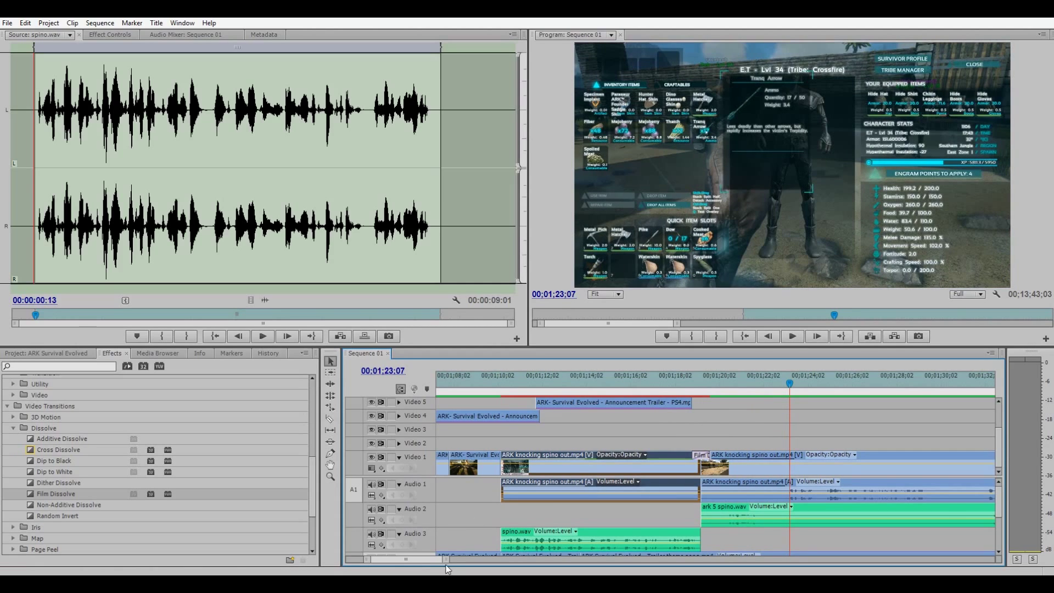
mouse_move(451, 562)
left_mouse_down()
mouse_move(574, 559)
mouse_move(543, 560)
left_mouse_up()
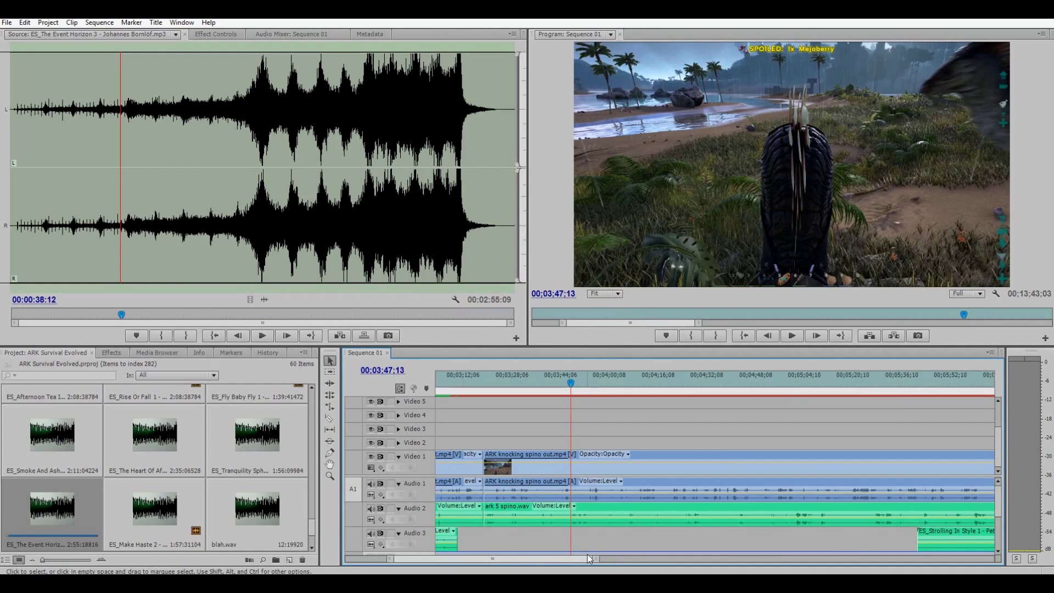
Jump the playhead to the stone door scene (01;55;28) and lake scene, then go to Epidemic Sound.
left_click_drag(591, 558, 646, 559)
left_click(538, 387)
left_click(554, 393)
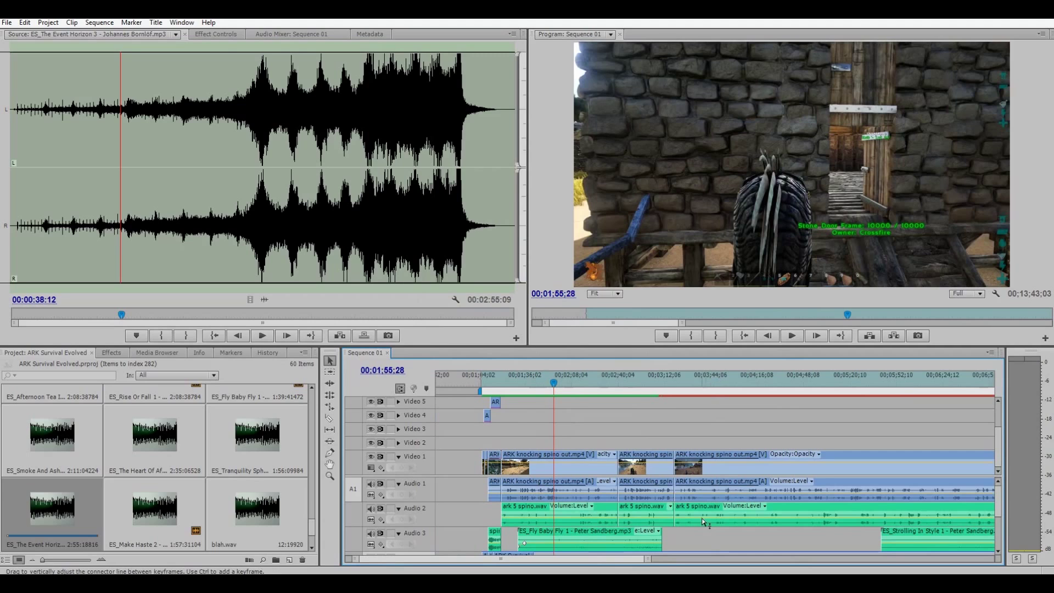
scroll(661, 509, "down", 2)
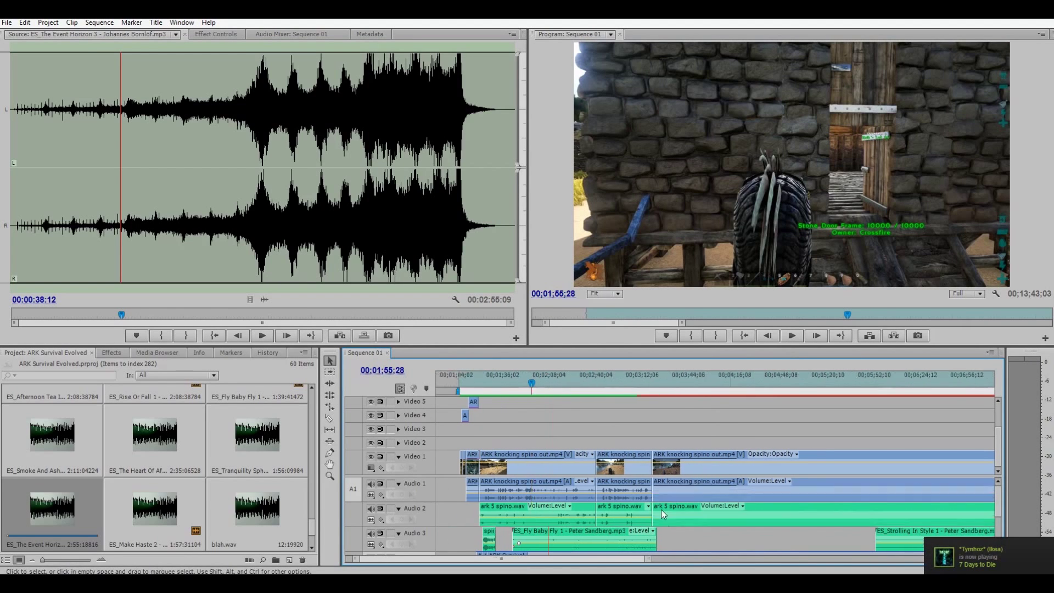
left_click(608, 387)
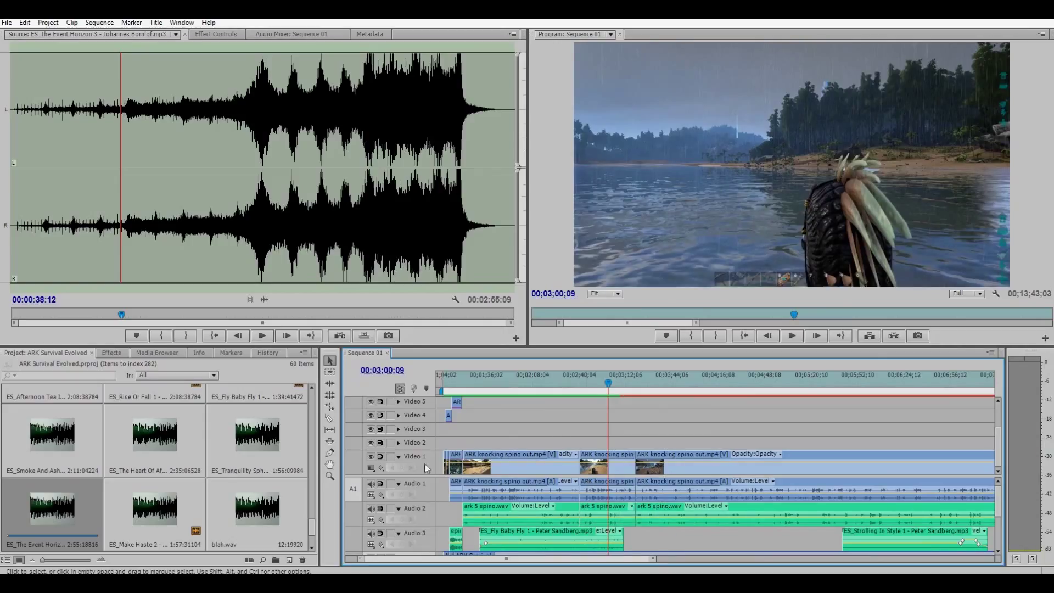
scroll(257, 500, "up", 2)
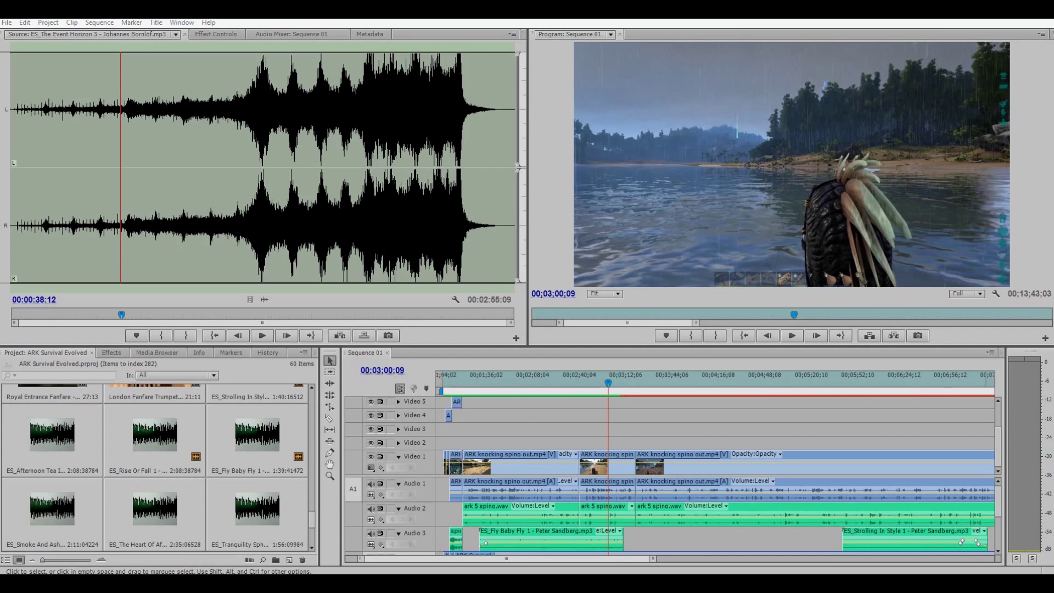
key("alt+Tab")
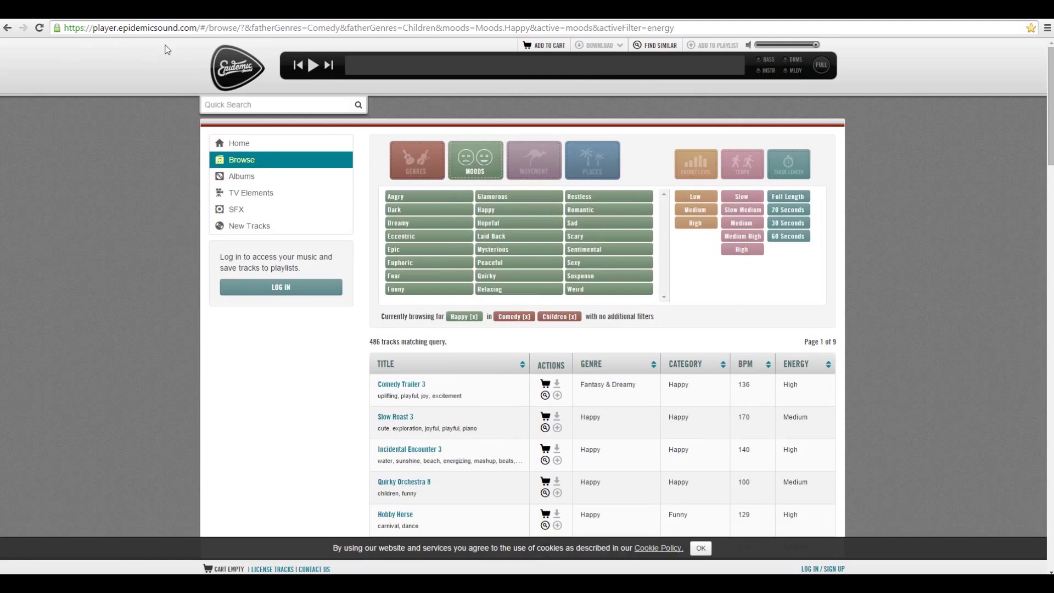
Log in with a partner account and filter the browse list to Film > Chase.
left_click(258, 287)
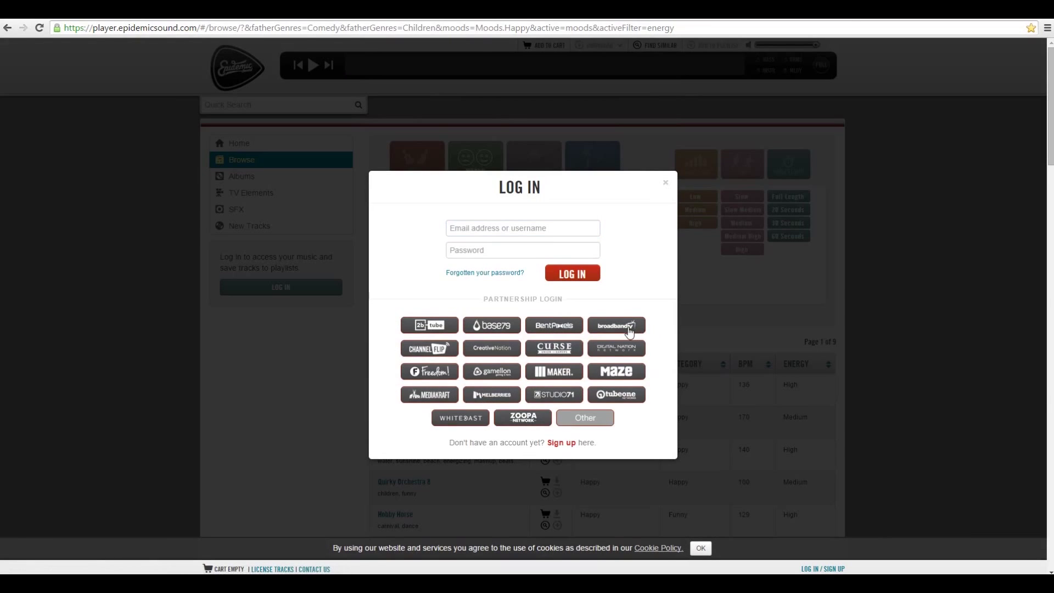
left_click(637, 329)
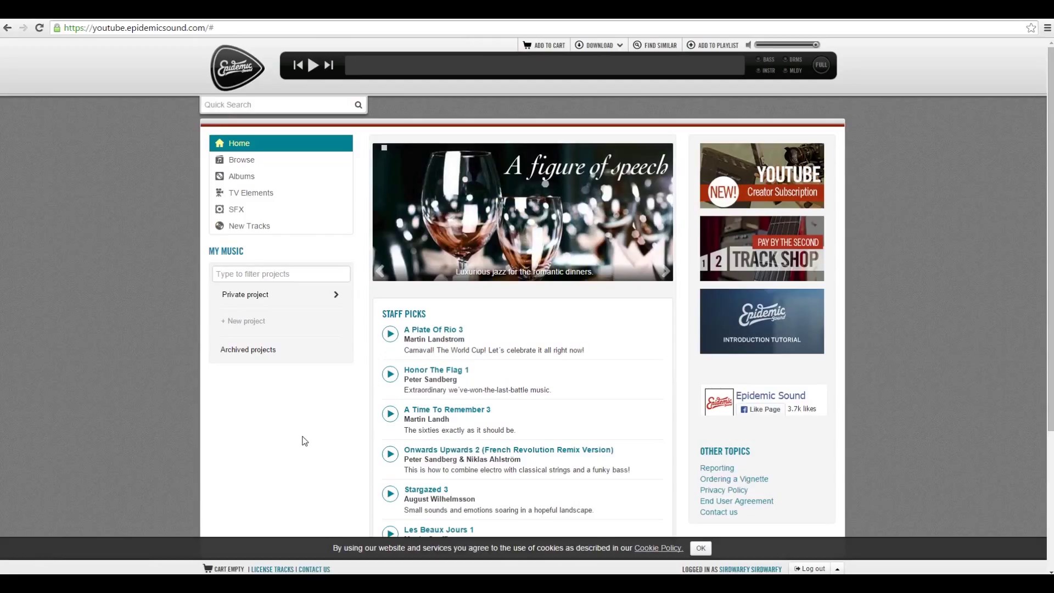
left_click(245, 165)
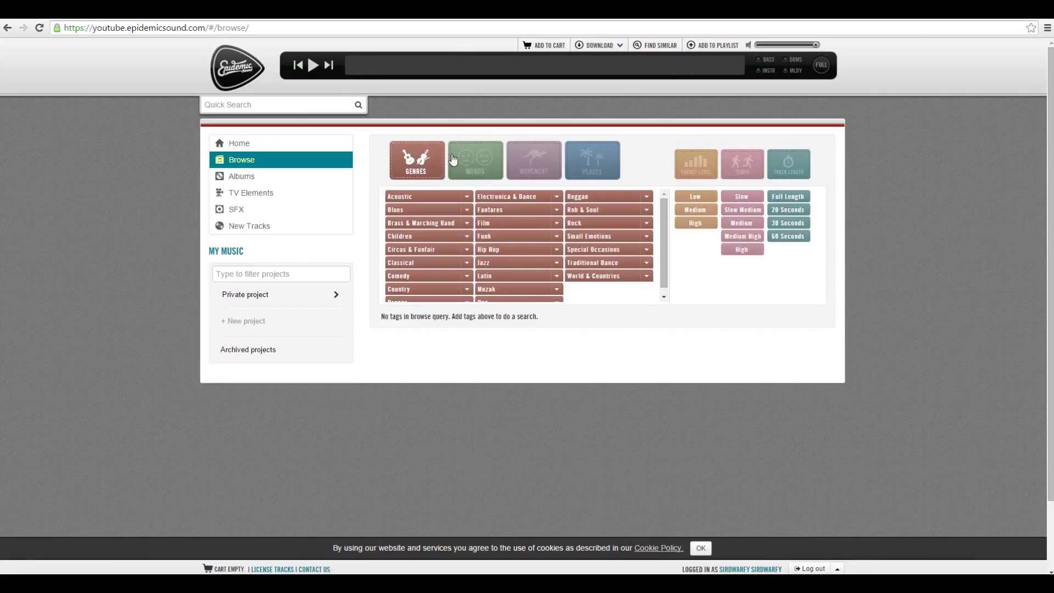
left_click(469, 161)
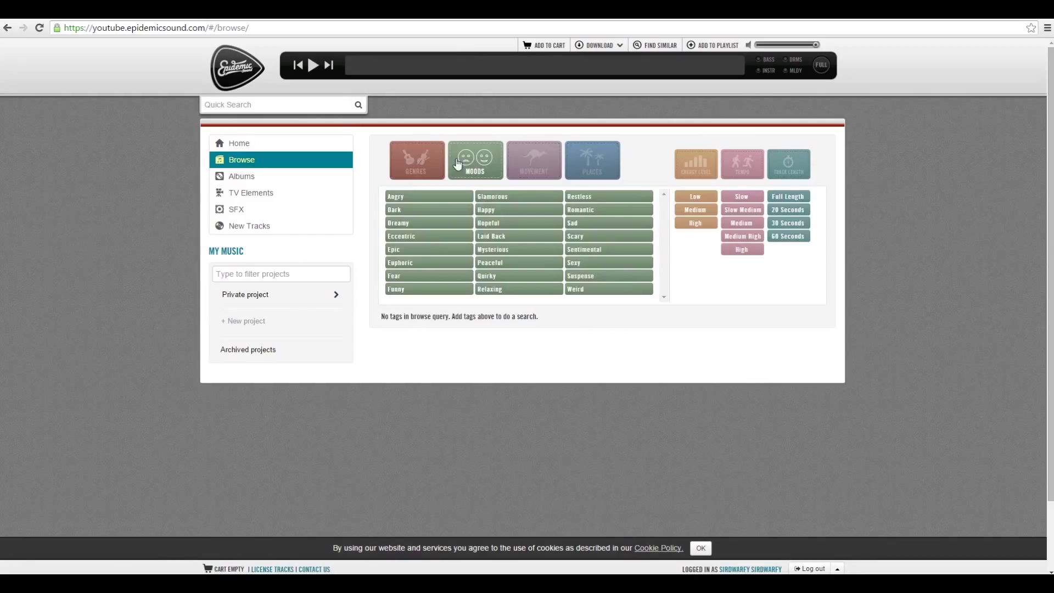
left_click(432, 164)
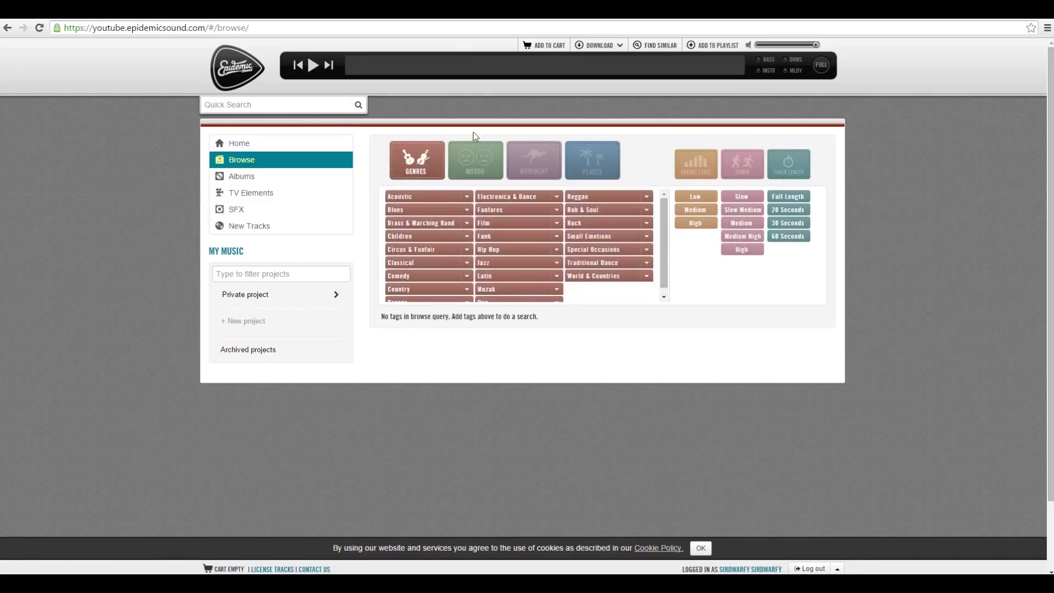
left_click(555, 224)
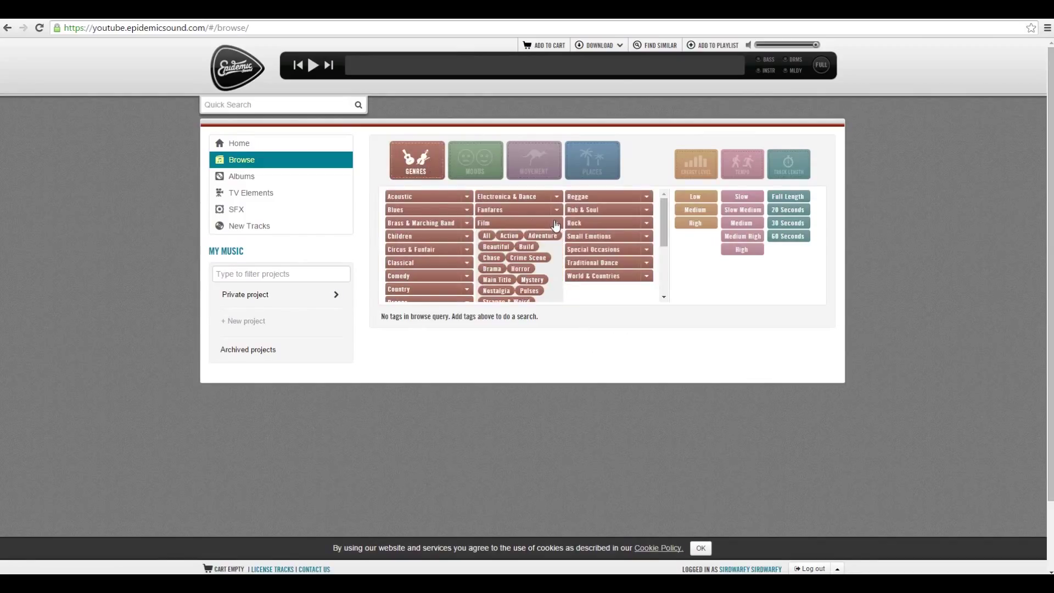
left_click(492, 259)
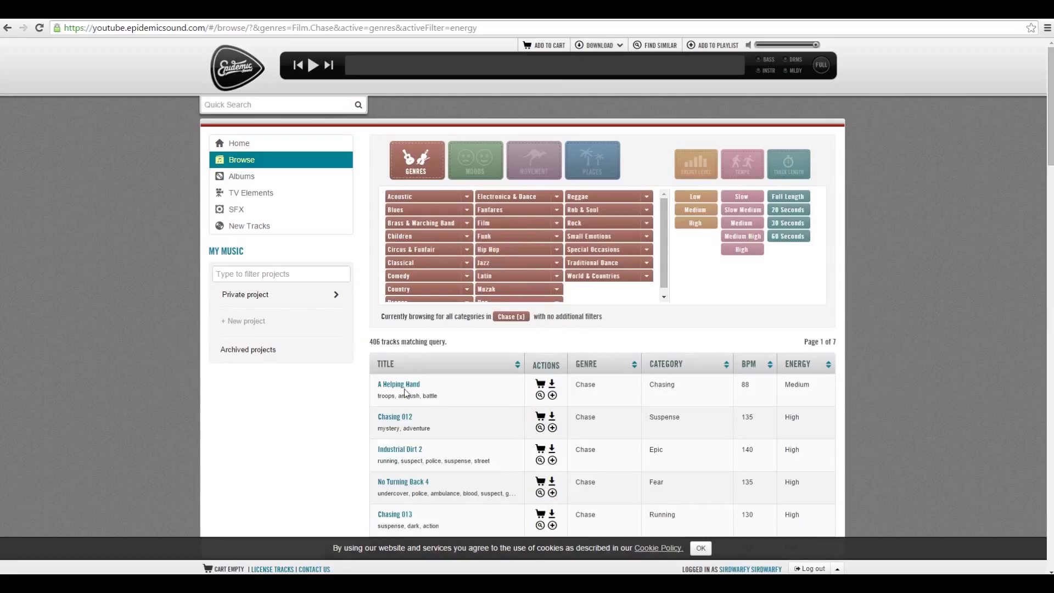
Audition A Helping Hand, Chasing 012, Industrial Dirt 2, No Turning Back 4, Chasing 013, Shopping and Goofy Moments 10.
left_click(399, 385)
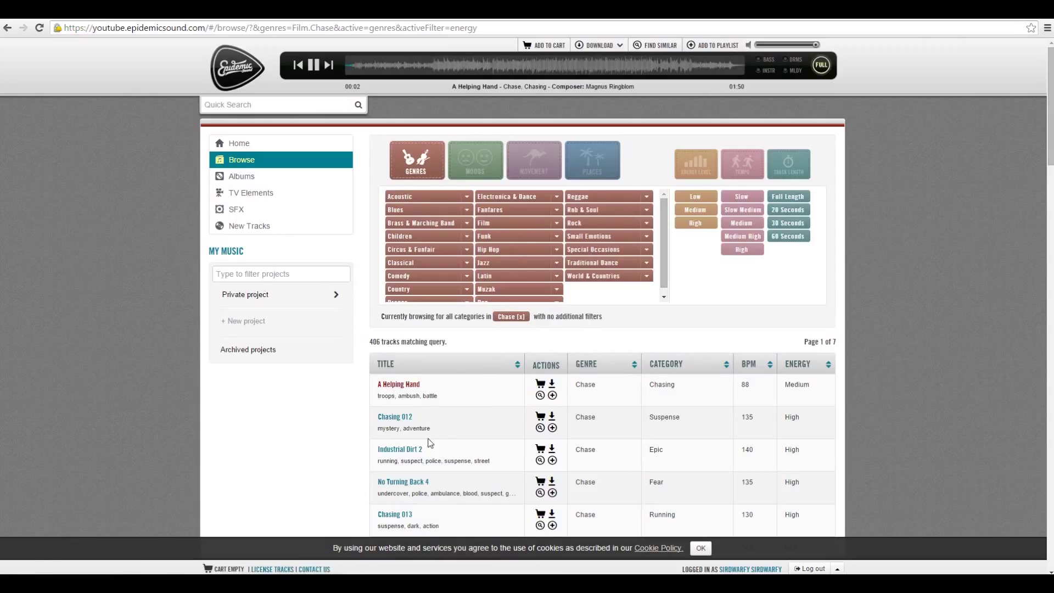
scroll(336, 455, "down", 1)
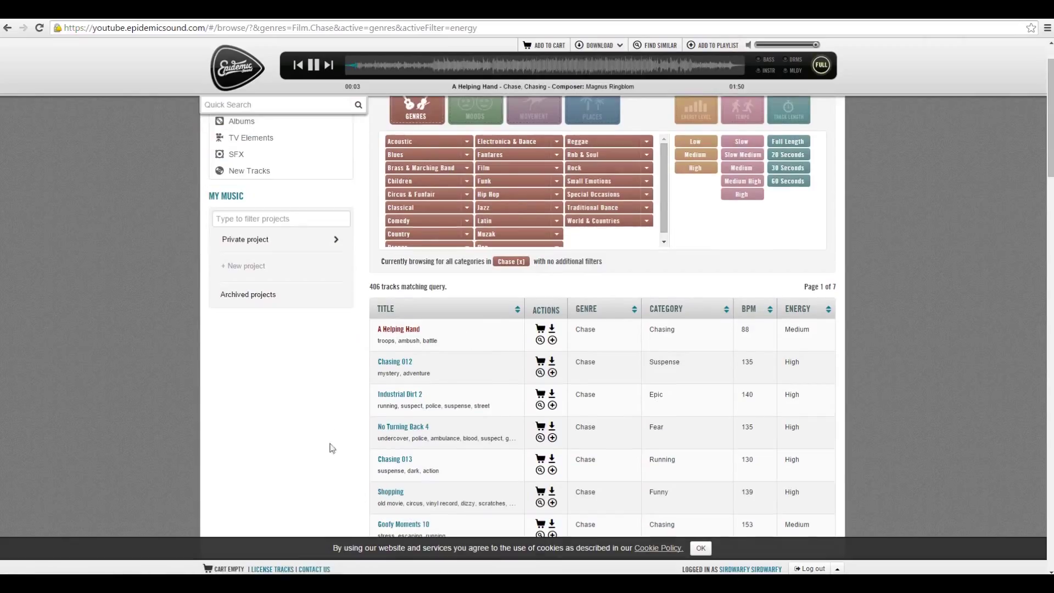
left_click(407, 361)
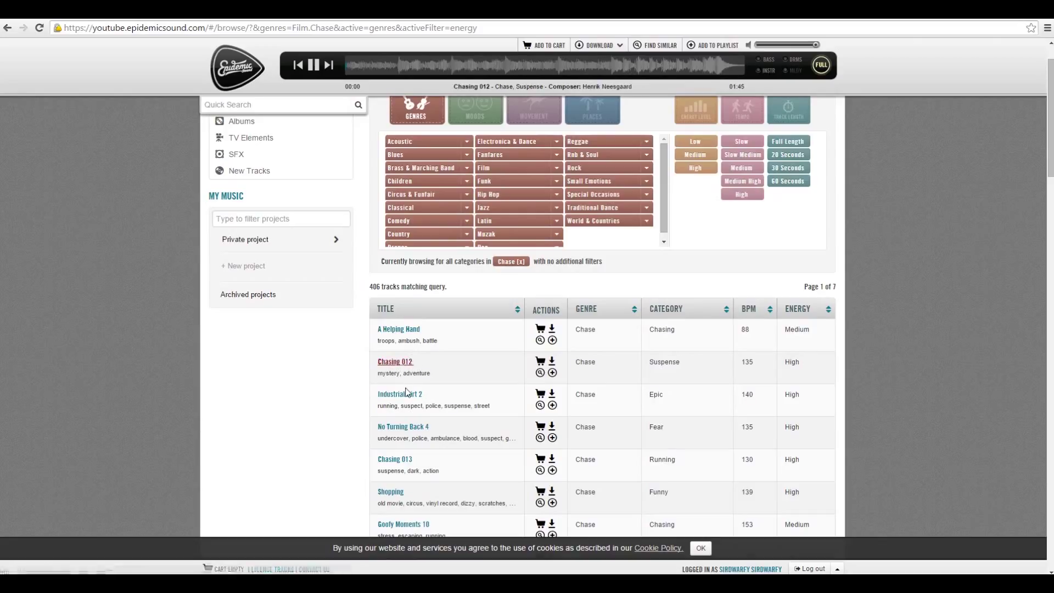
left_click(398, 399)
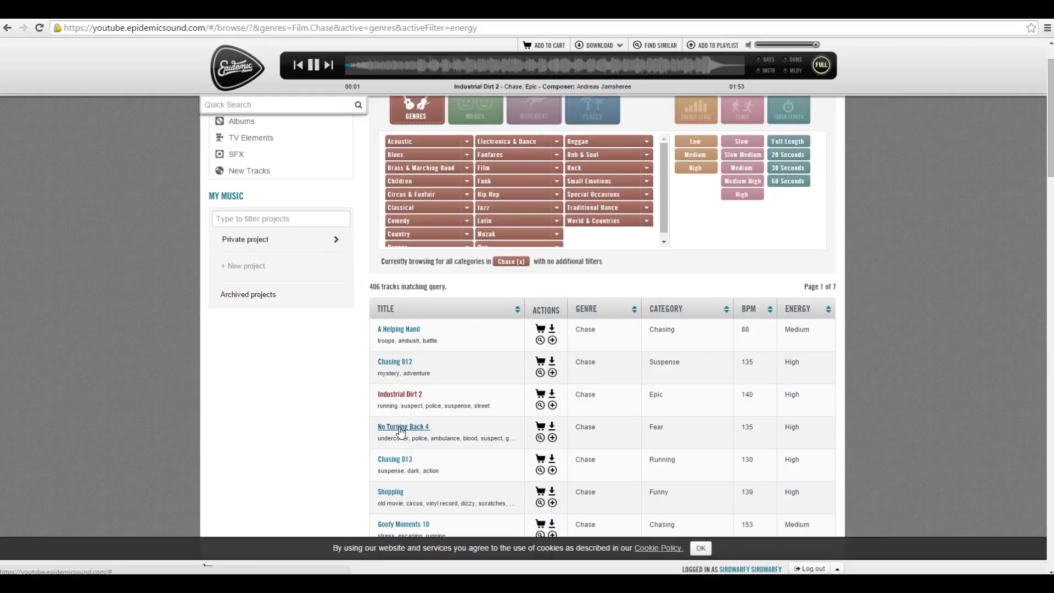
left_click(400, 430)
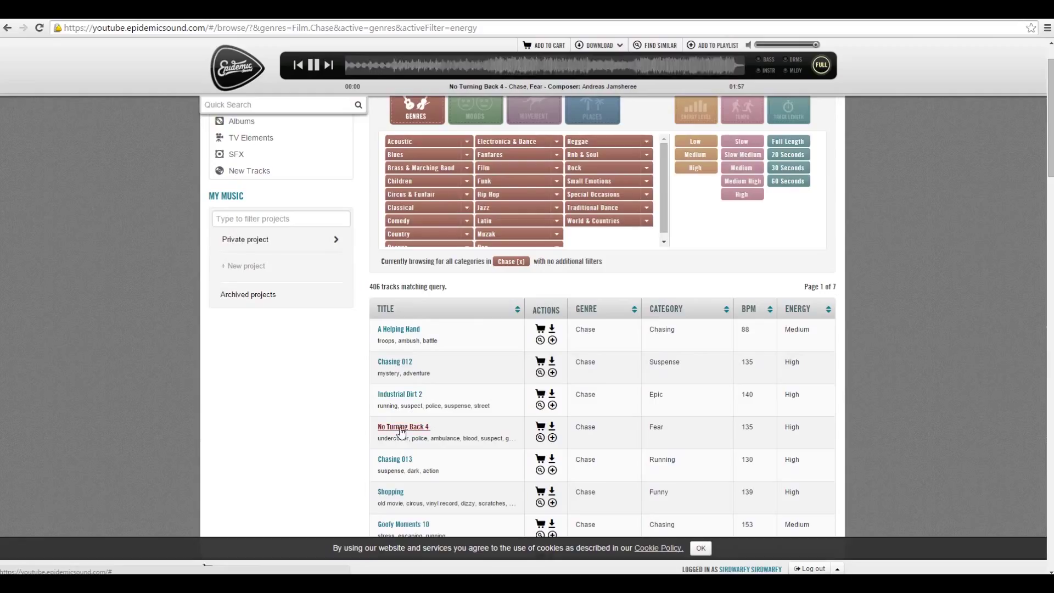
left_click(394, 461)
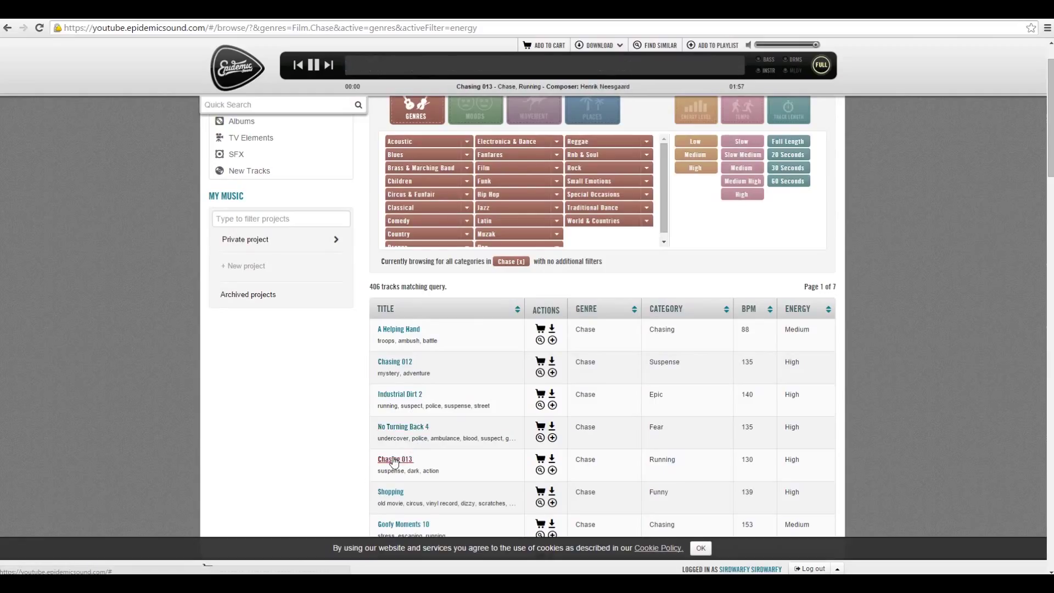
scroll(335, 450, "down", 1)
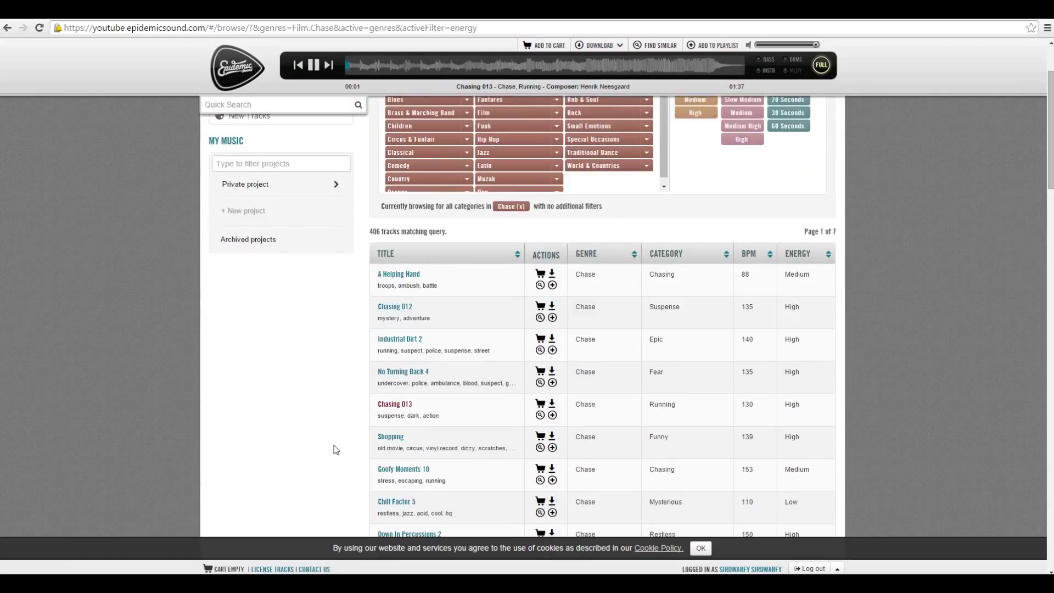
left_click(391, 439)
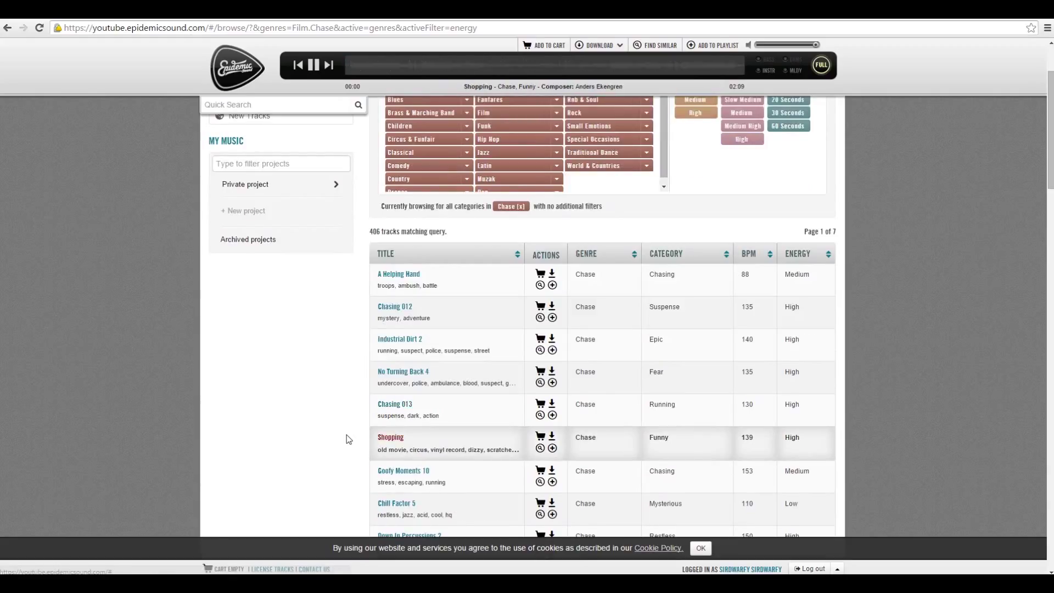
scroll(349, 439, "down", 1)
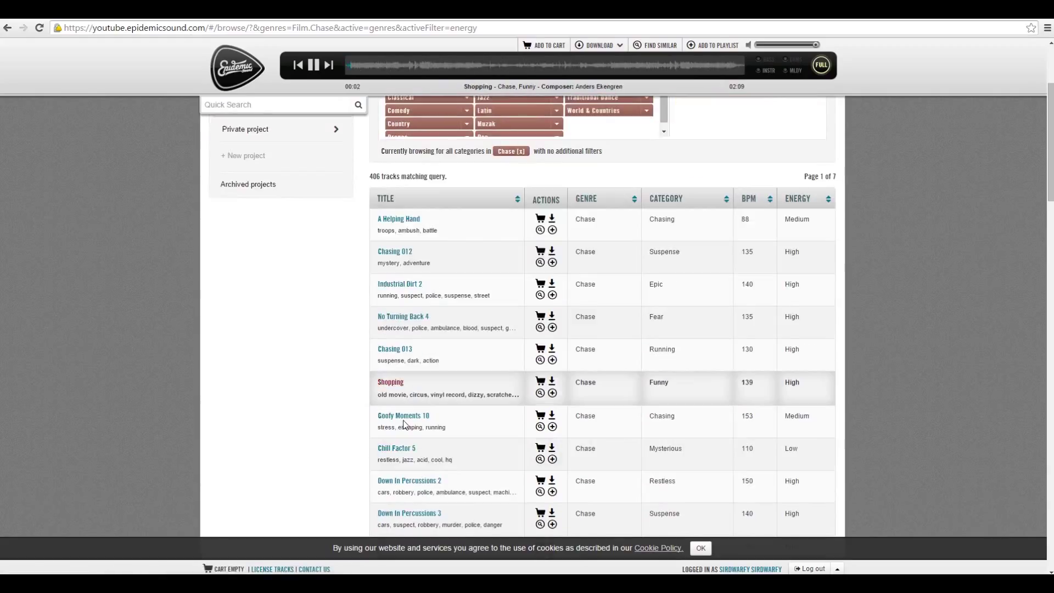
left_click(405, 417)
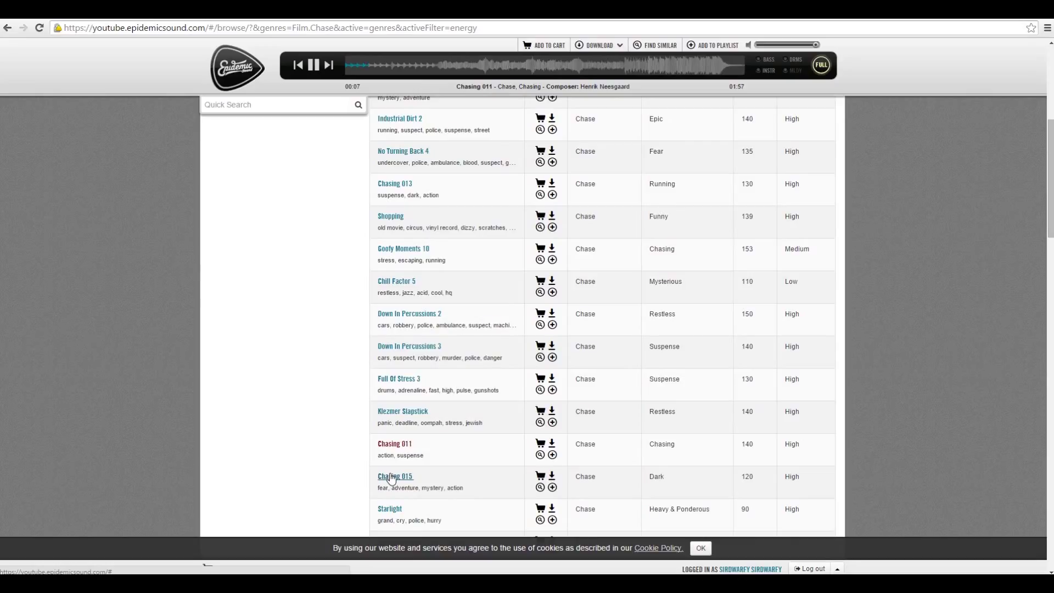
Skim through the Chasing 011 preview and download the full track.
left_click(426, 72)
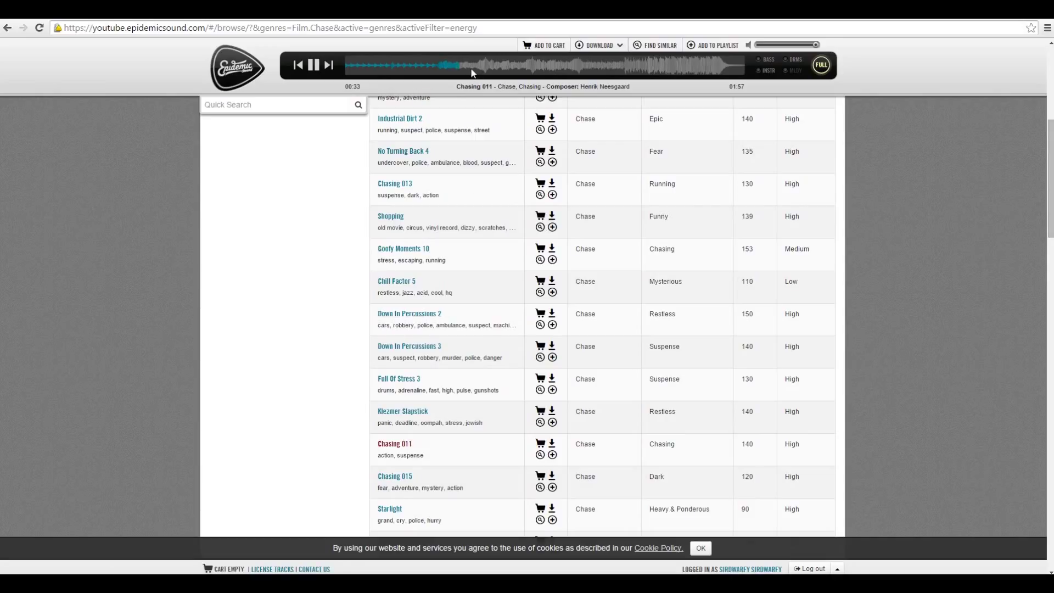
left_click(485, 71)
left_click(624, 72)
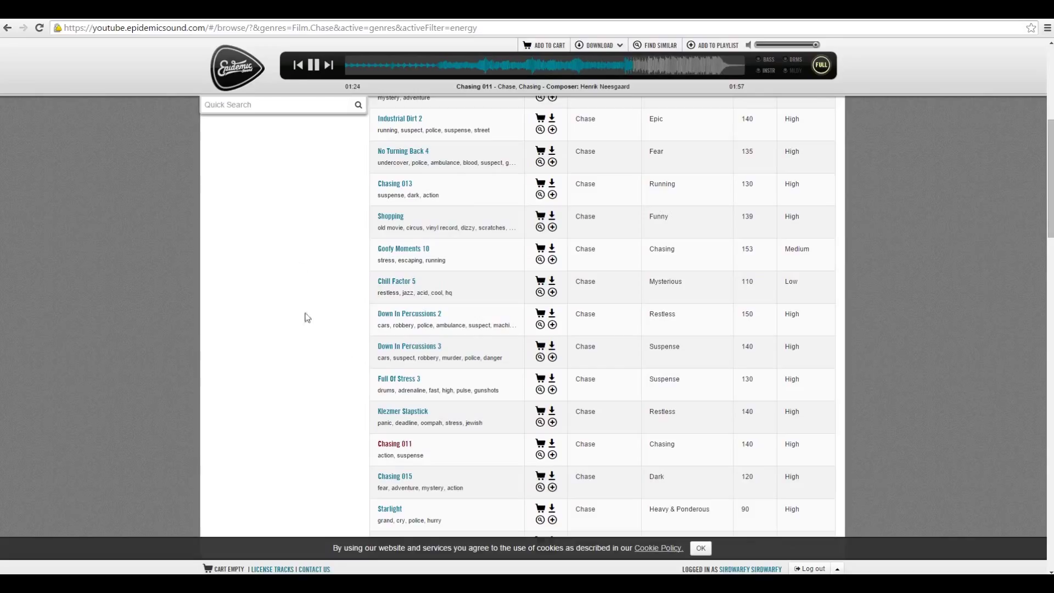
left_click(312, 68)
left_click(373, 70)
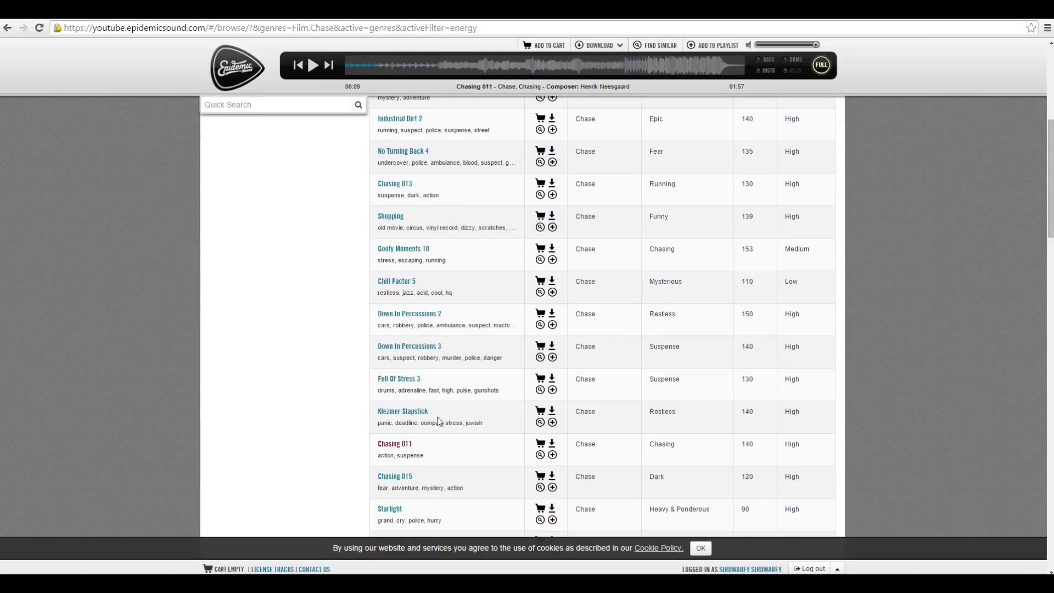
left_click(552, 443)
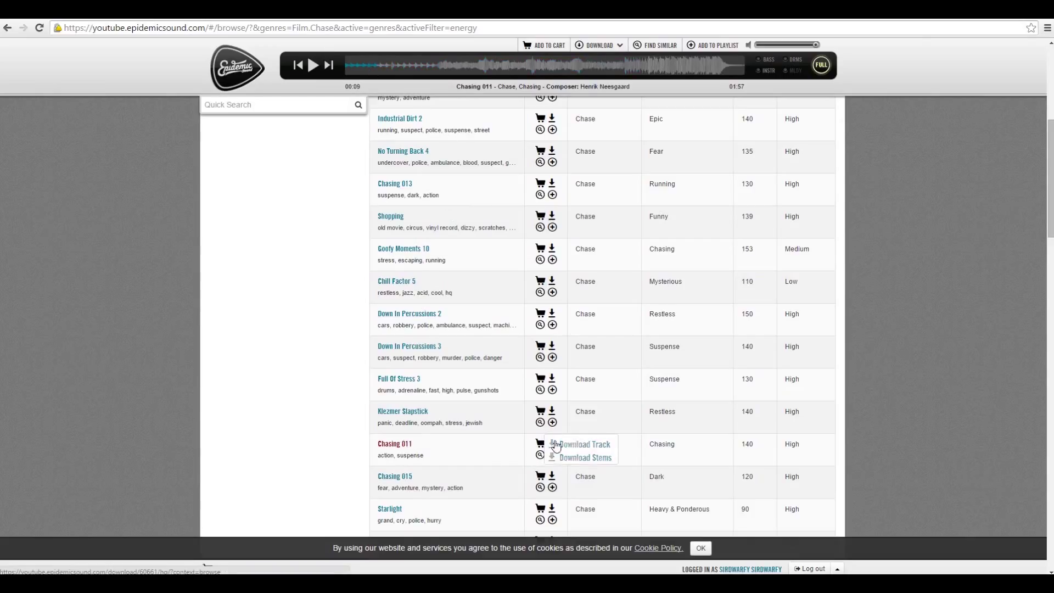
left_click(576, 447)
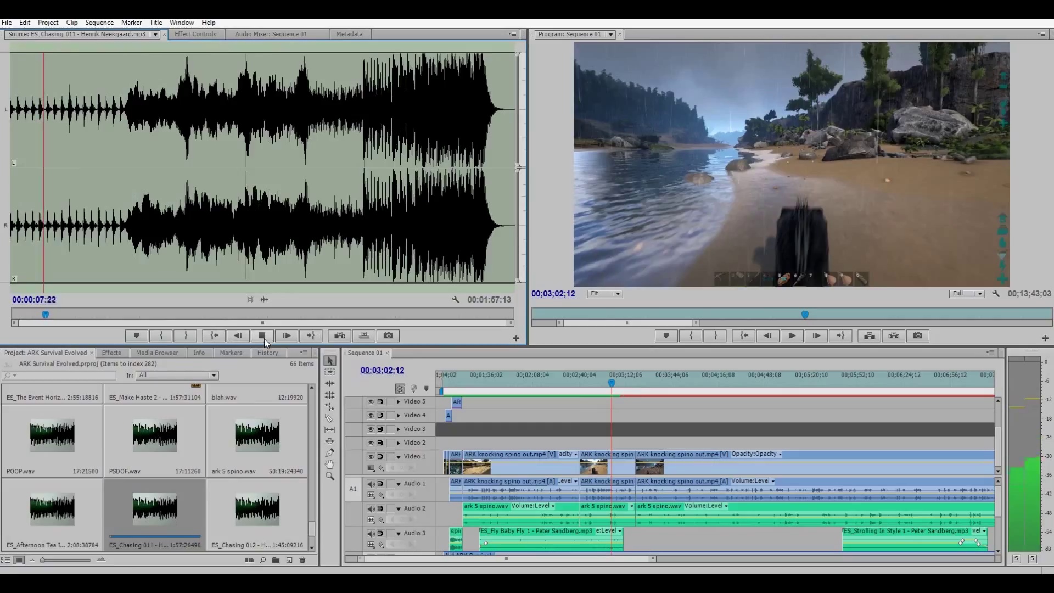
Stop the Chasing 011 preview, briefly play the sequence, and drag ES_Chasing 011 into the timeline.
left_click(263, 336)
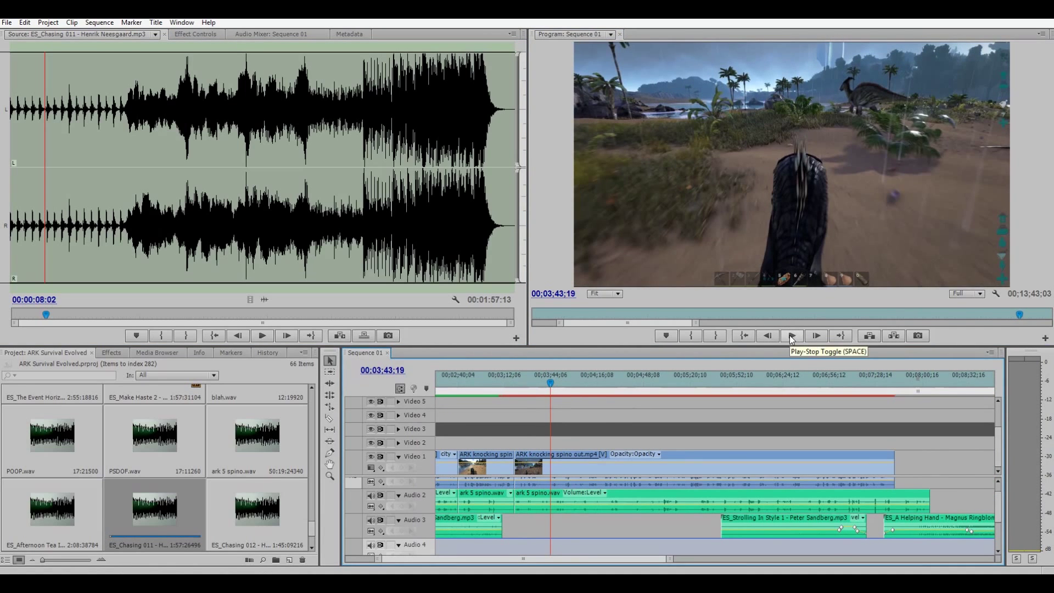
left_click(789, 335)
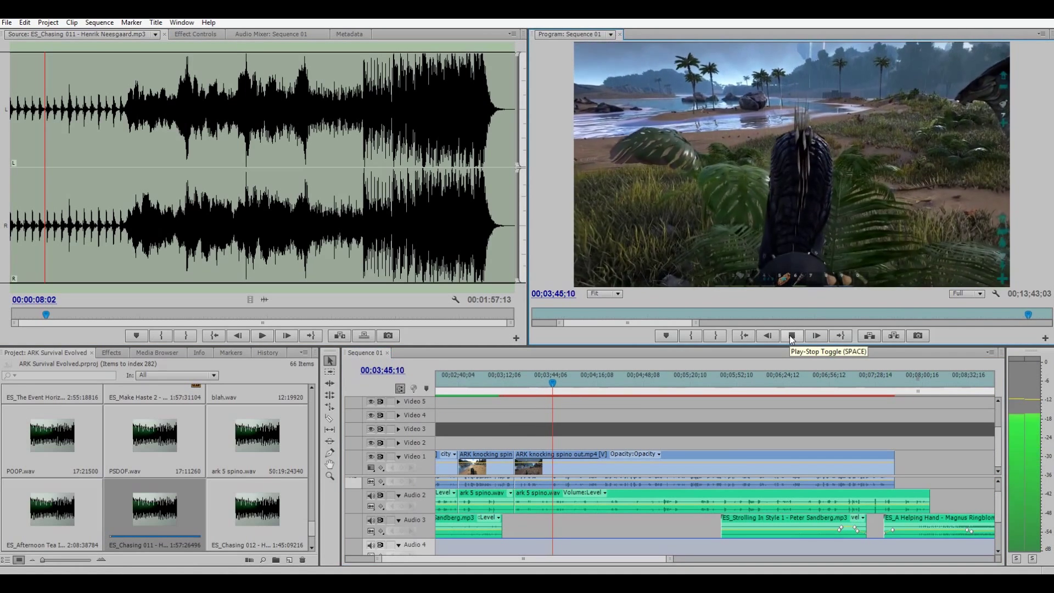
left_click(789, 335)
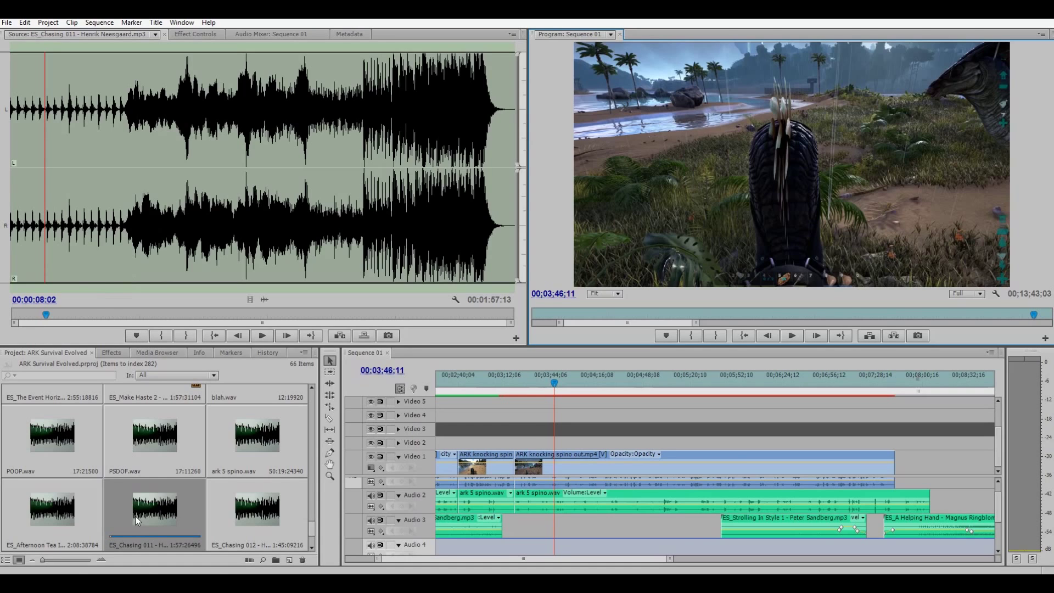
left_click_drag(305, 473, 532, 535)
Drop ES_Chasing 011 on Audio 4 at the playhead, adjust its Audio Gain, save, and preview from 3:40.
left_click_drag(553, 543, 557, 543)
right_click(583, 542)
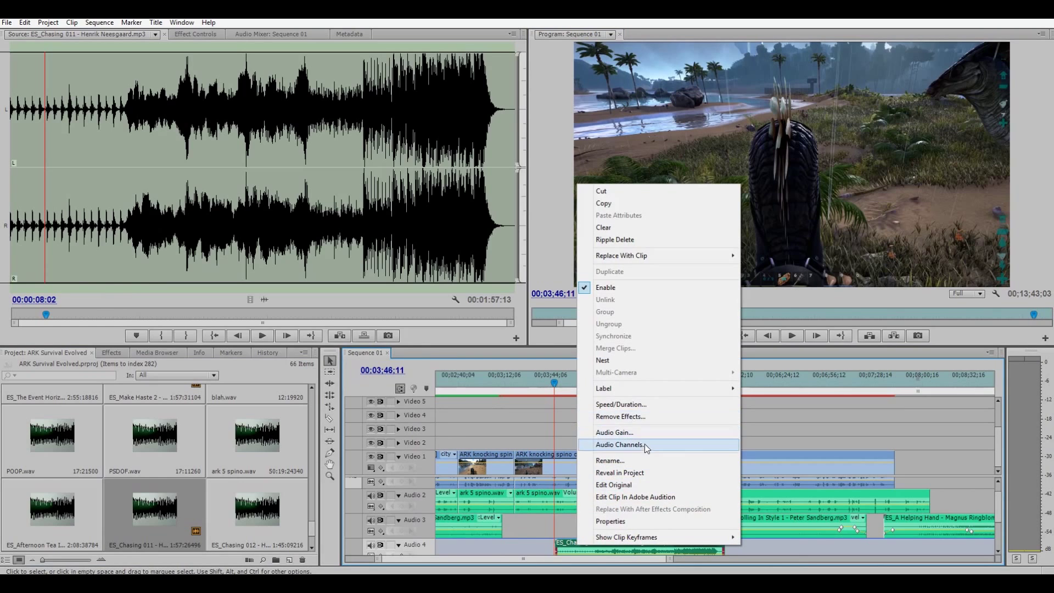
left_click(628, 432)
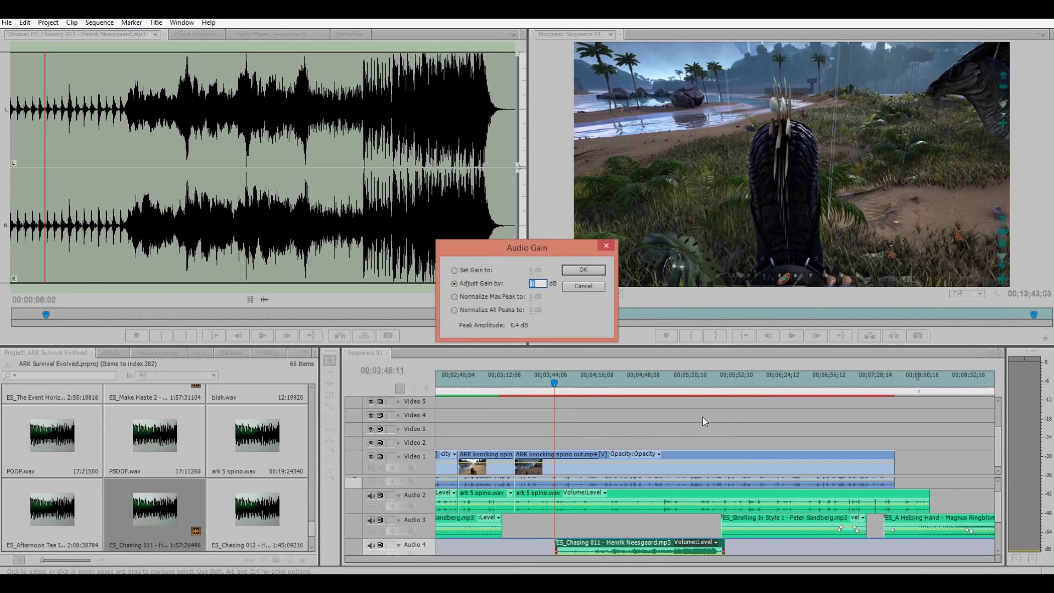
key("Return")
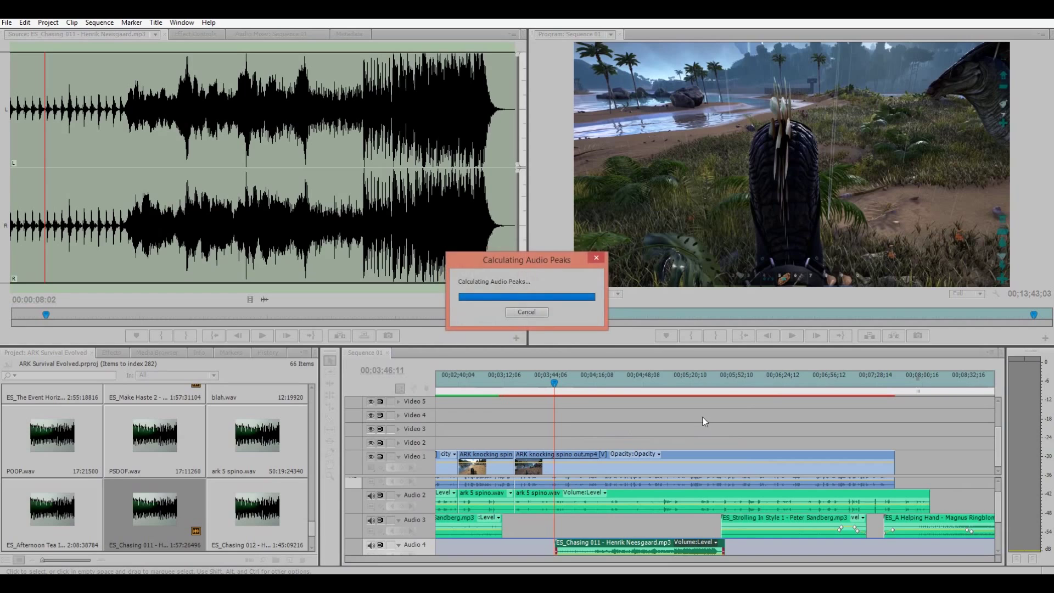
key("ctrl+s")
left_click(546, 380)
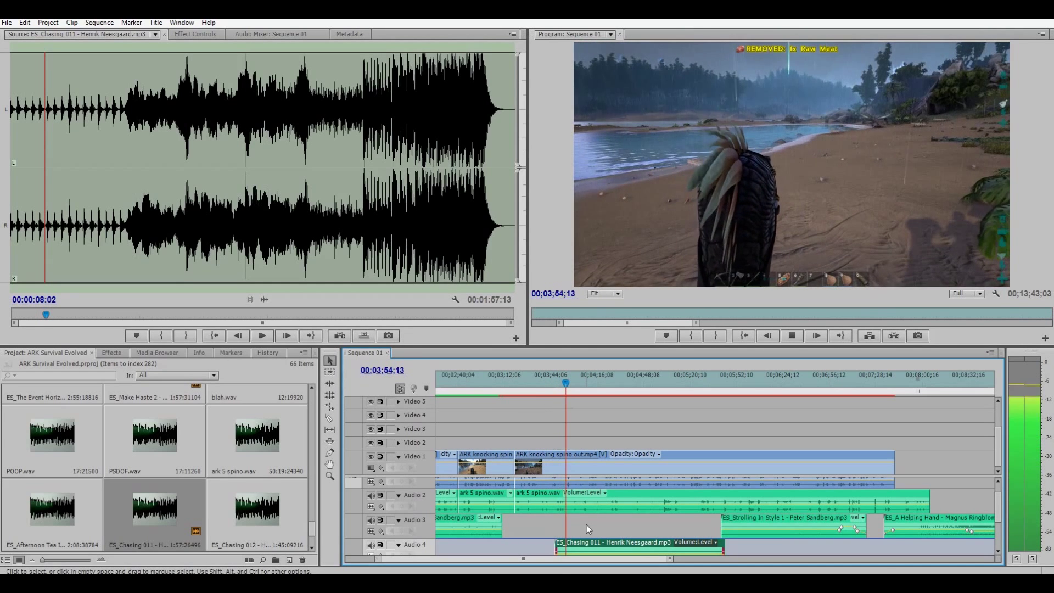
key("space")
Readjust the Chasing 011 gain, nudge the clip slightly earlier, and play back the mix.
right_click(581, 543)
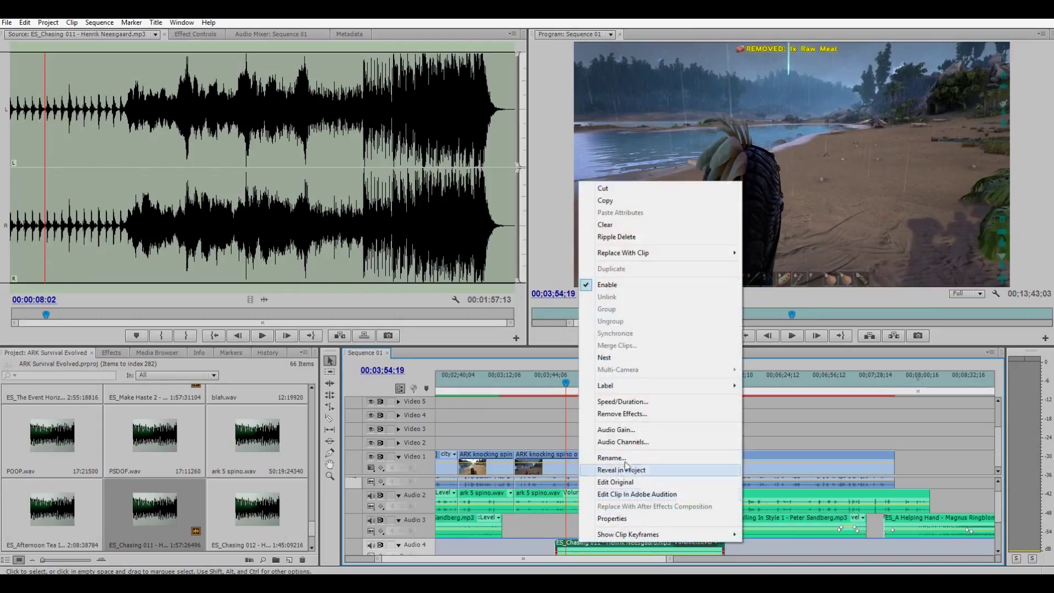
left_click(636, 428)
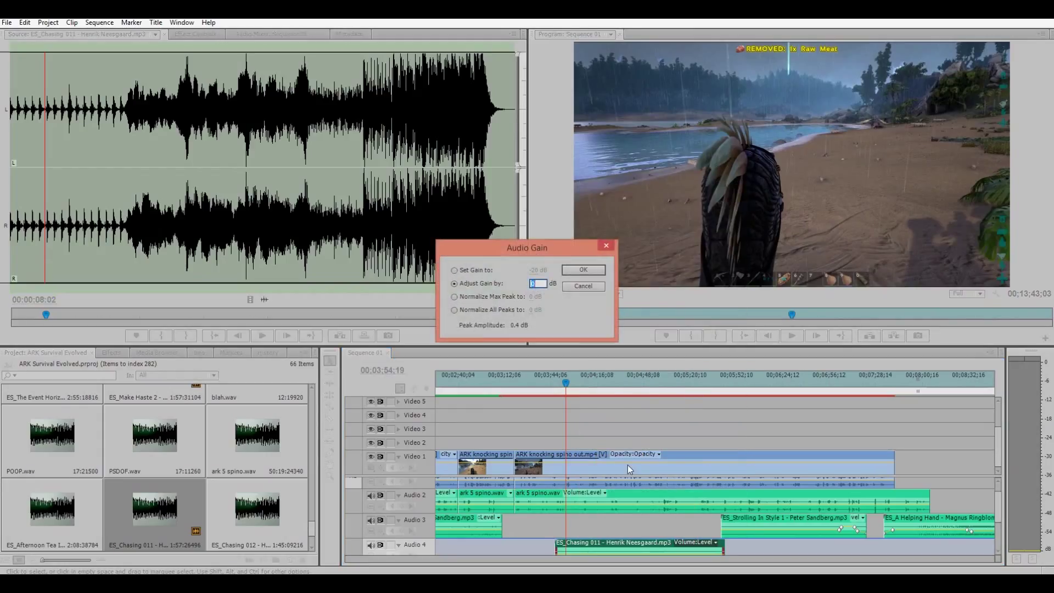
key("Return")
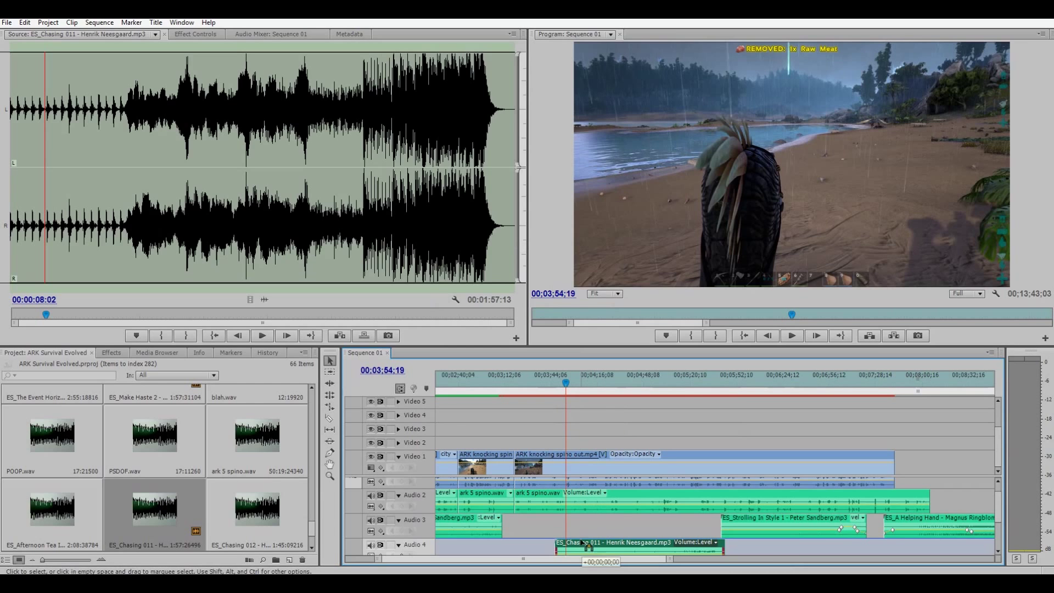
left_click_drag(583, 543, 579, 543)
left_click(546, 391)
key("space")
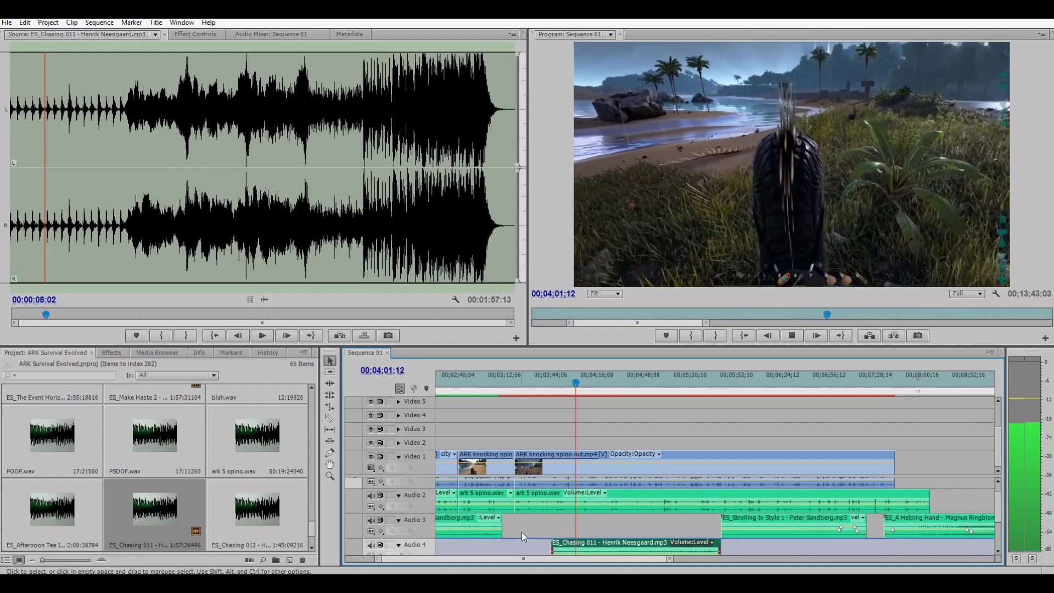
Adjust the Chasing 011 gain once more and replay from 3:44.
right_click(570, 540)
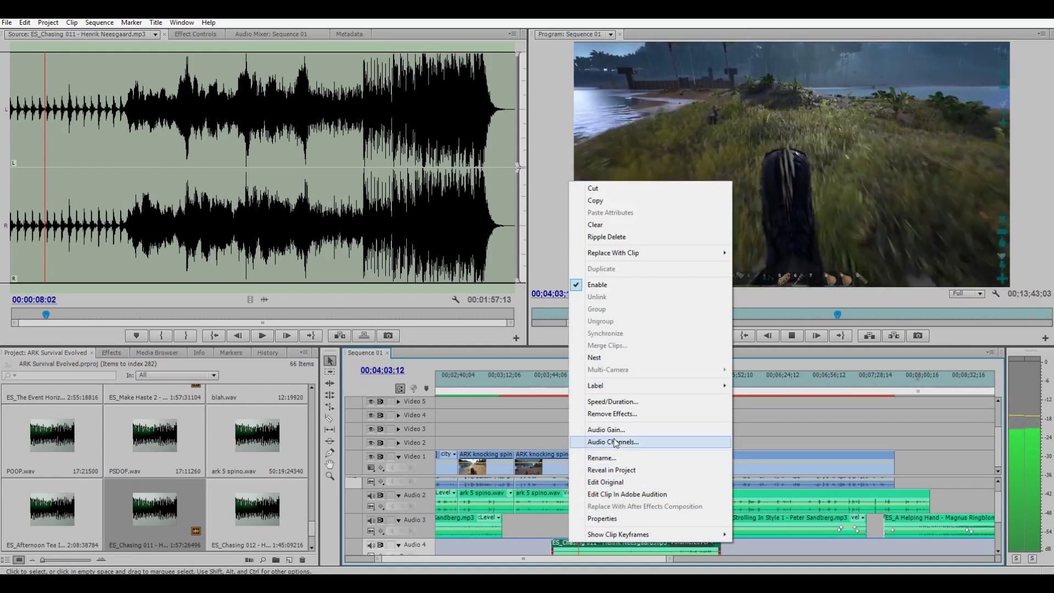
left_click(606, 429)
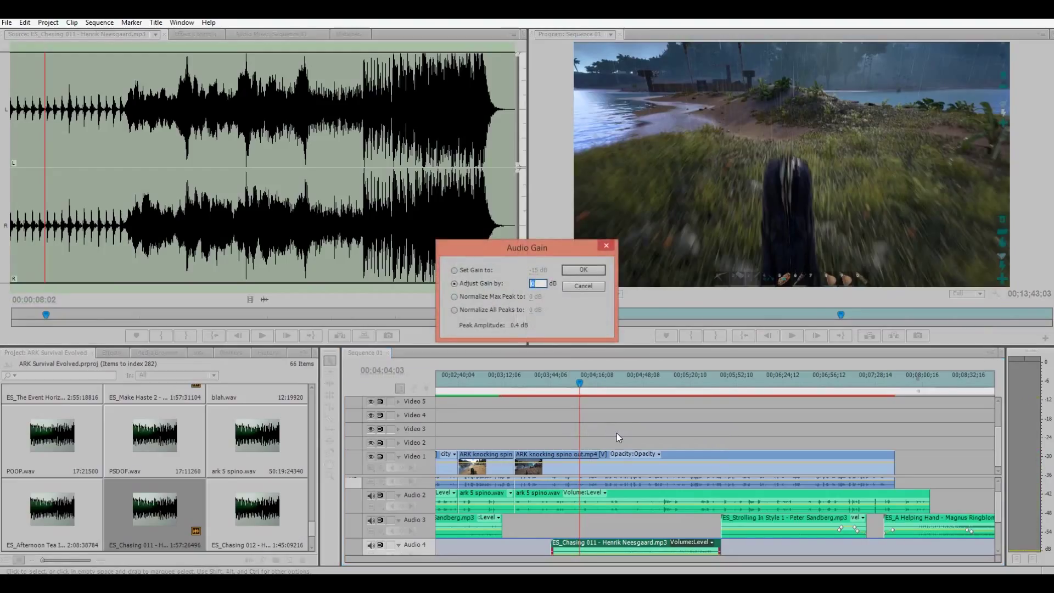
left_click(583, 270)
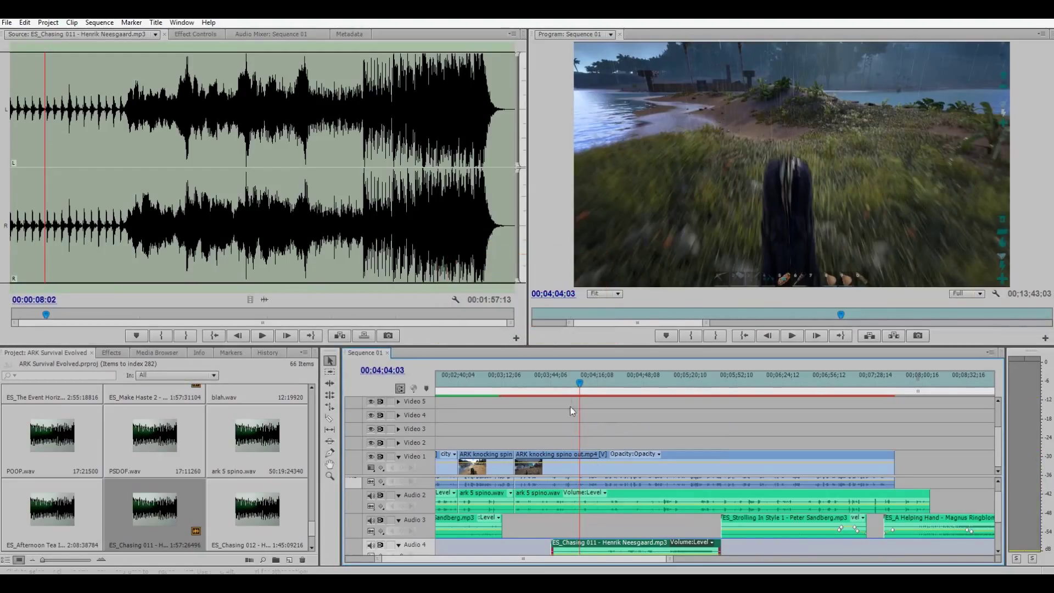
left_click_drag(558, 383, 552, 388)
key("space")
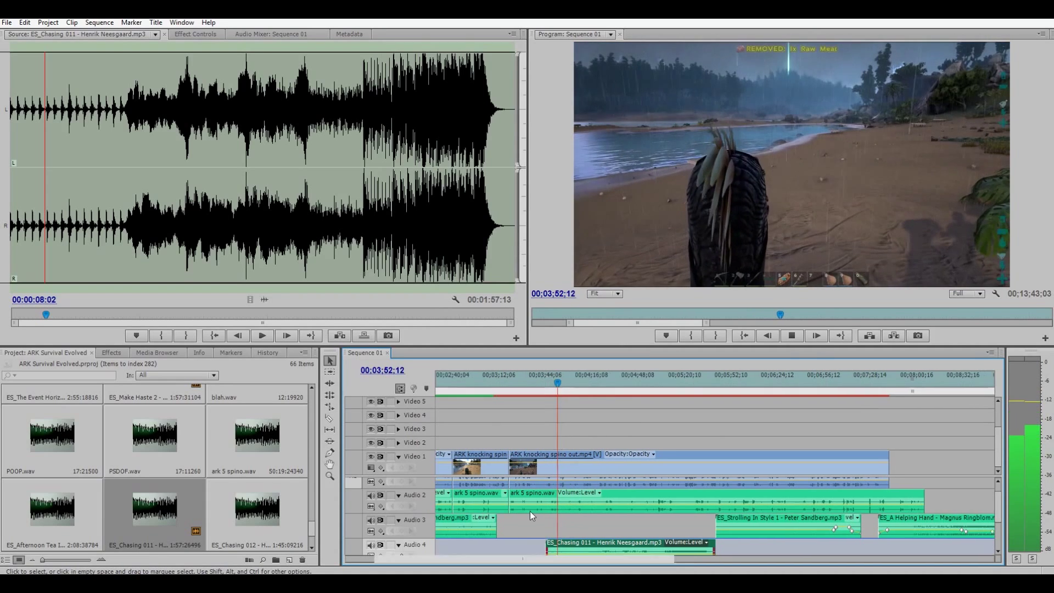
scroll(529, 511, "down", 2)
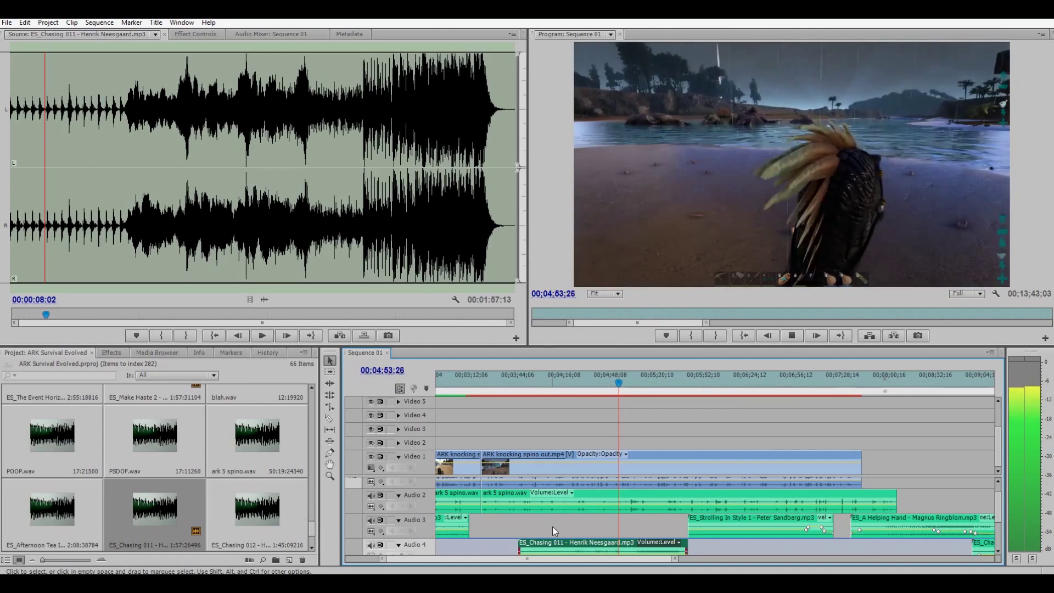
Add two volume keyframes on ES_Chasing 011 and pull the second down to silence.
left_click(329, 453)
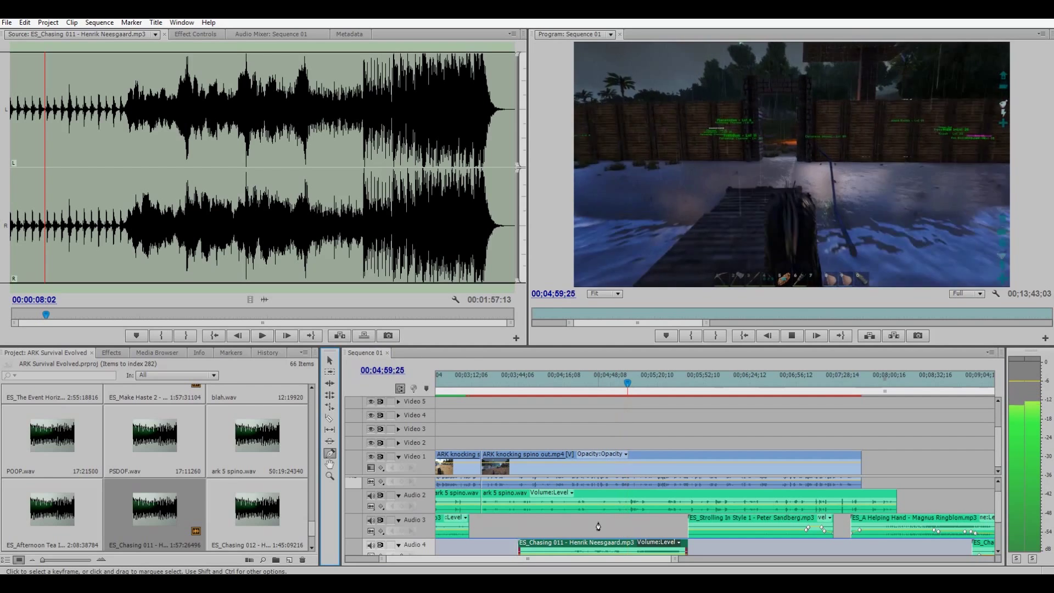
key("space")
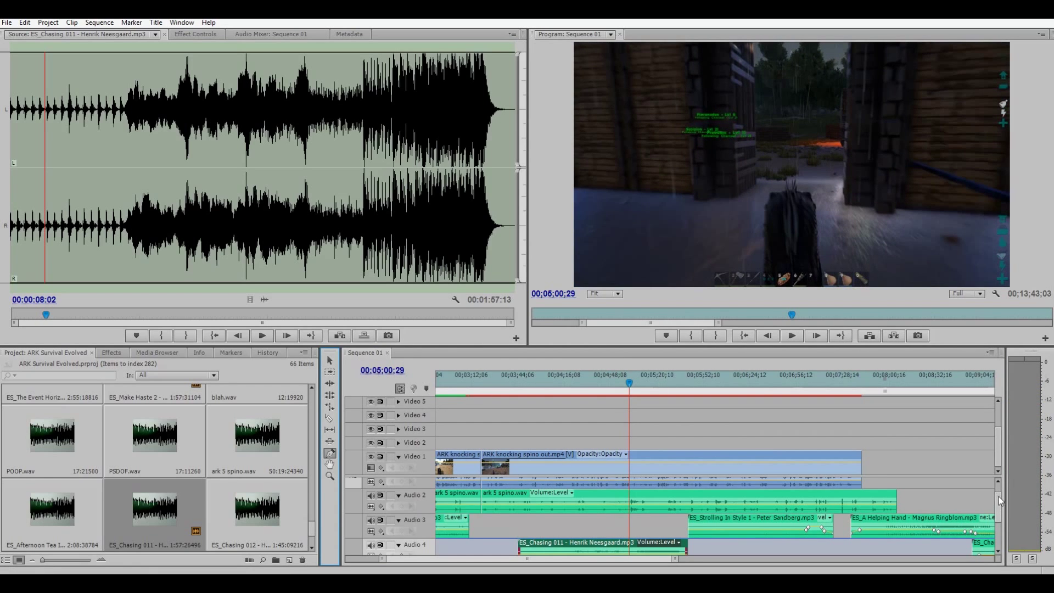
left_click_drag(998, 496, 1000, 502)
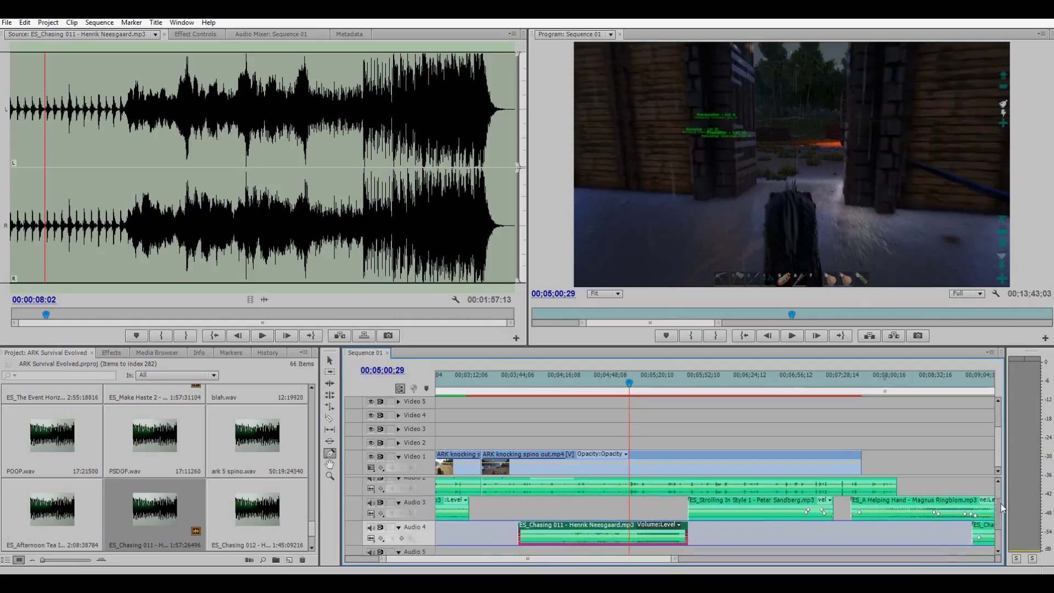
left_click(621, 537)
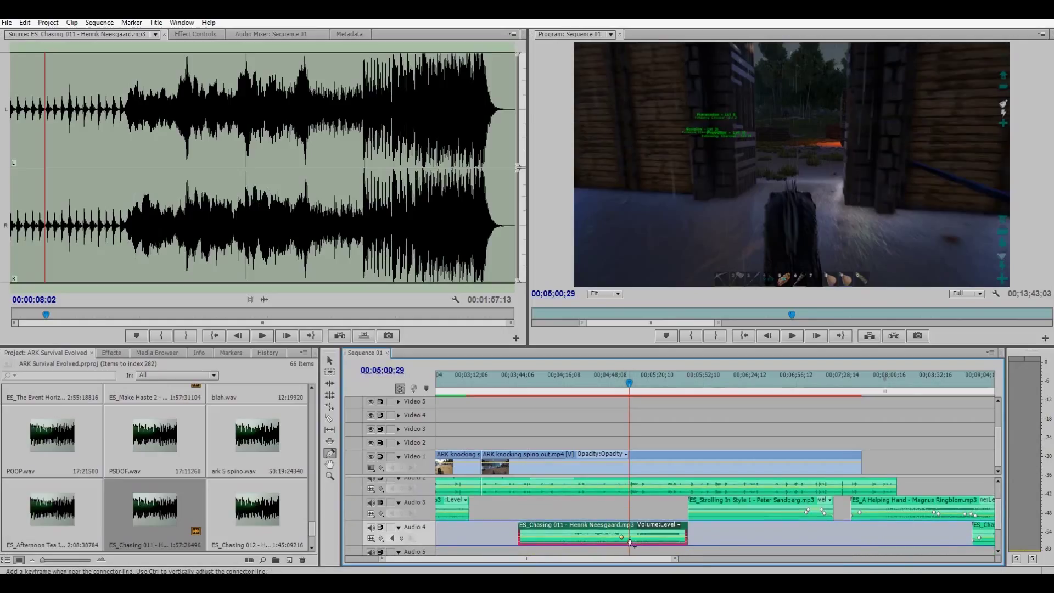
left_click(632, 537)
left_click_drag(591, 537, 598, 547)
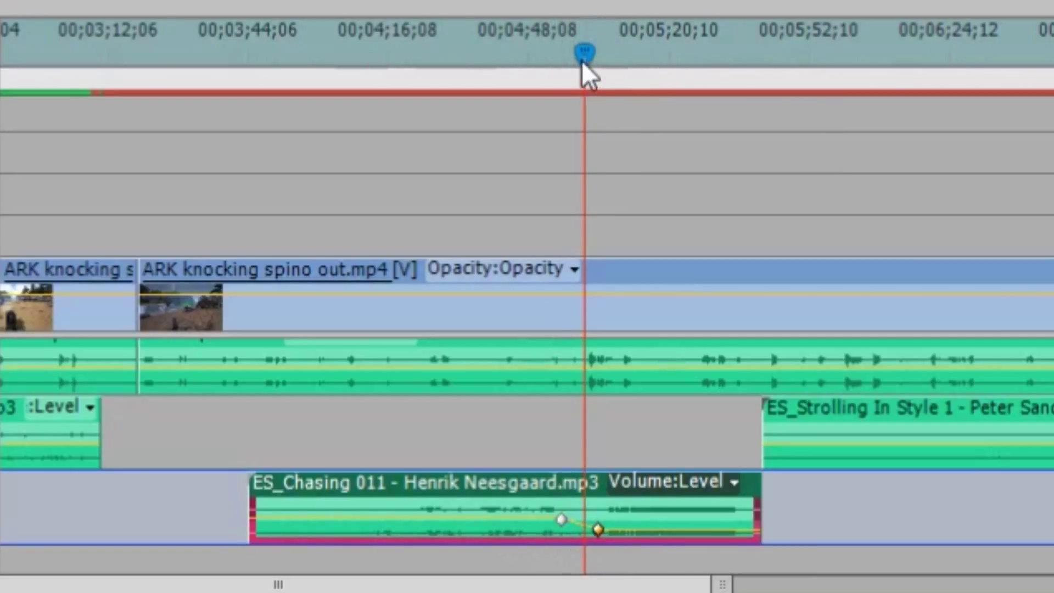
Preview the fade, set a keyframe to 6.02 dB, and replay from 4:54.
left_click_drag(581, 59, 563, 63)
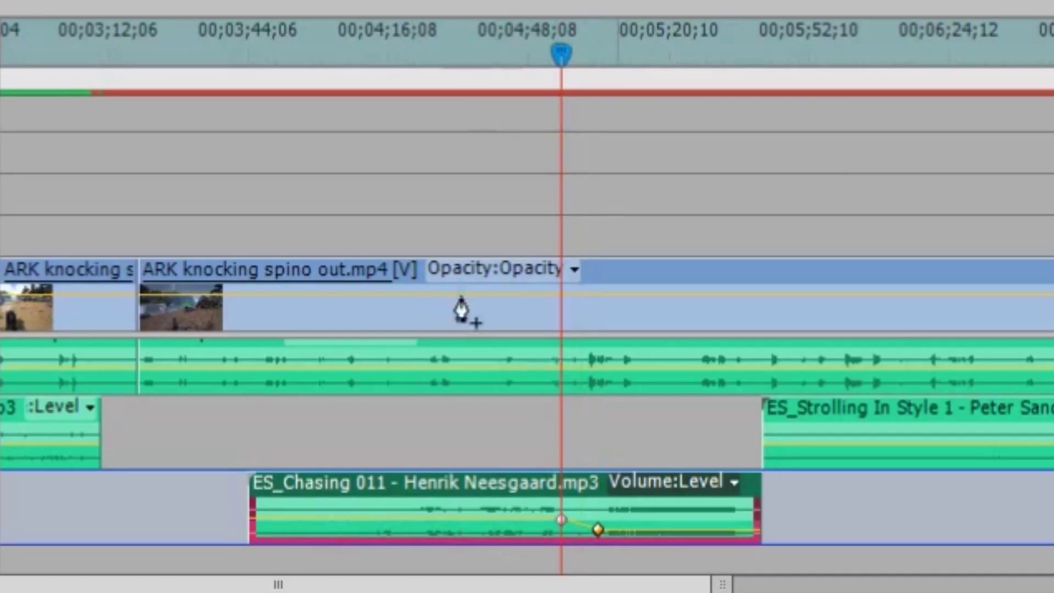
key("space")
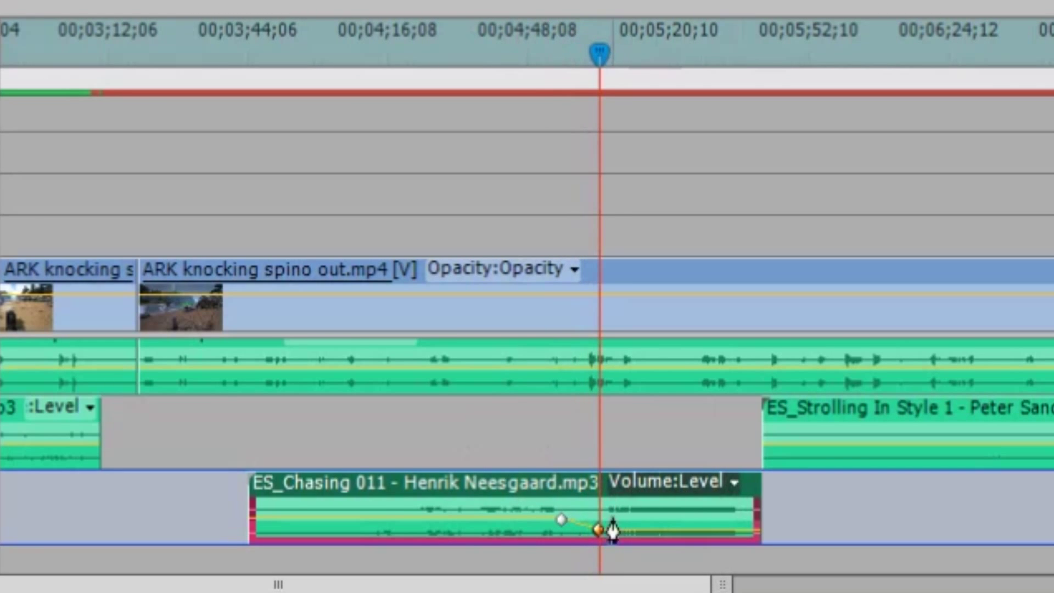
left_click_drag(599, 531, 598, 507)
left_click(546, 58)
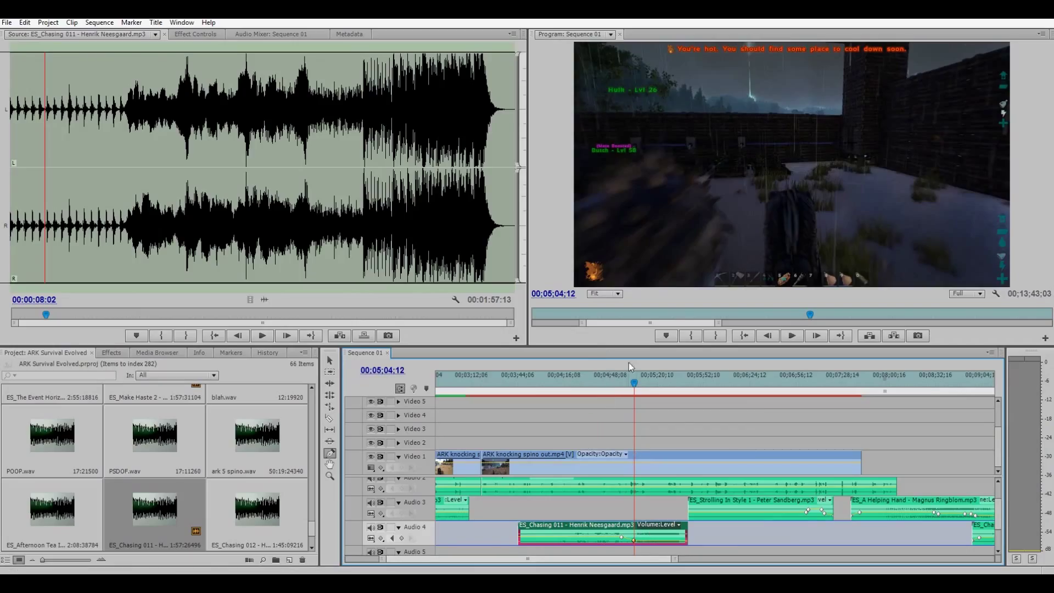
left_click(619, 378)
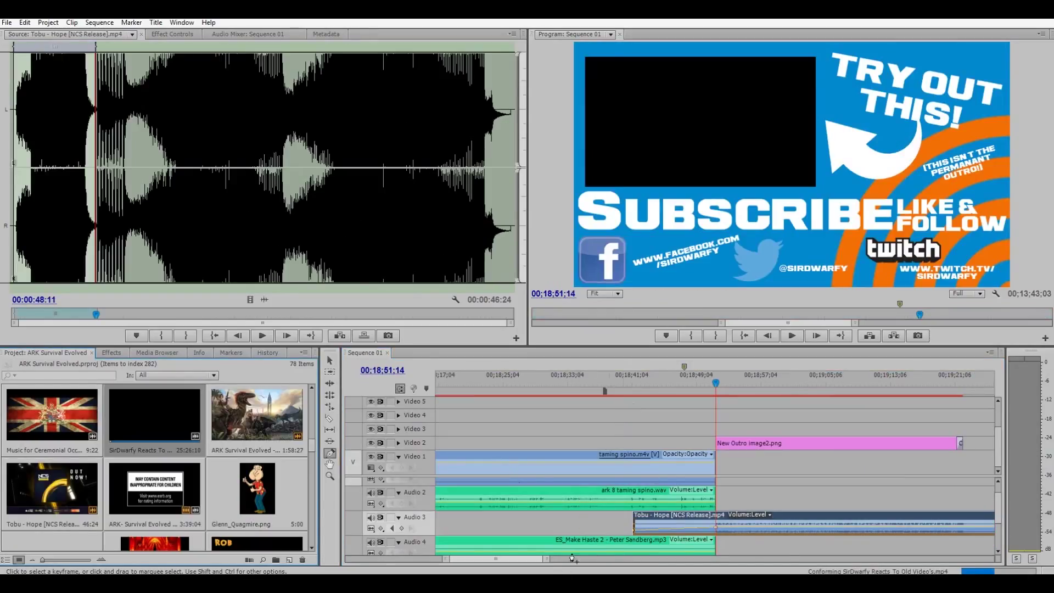
Place SirDwarfy Reacts To Old Video's.mp4 on Video 1 at 00:18:51:14, beneath the New Outro card.
double_click(147, 420)
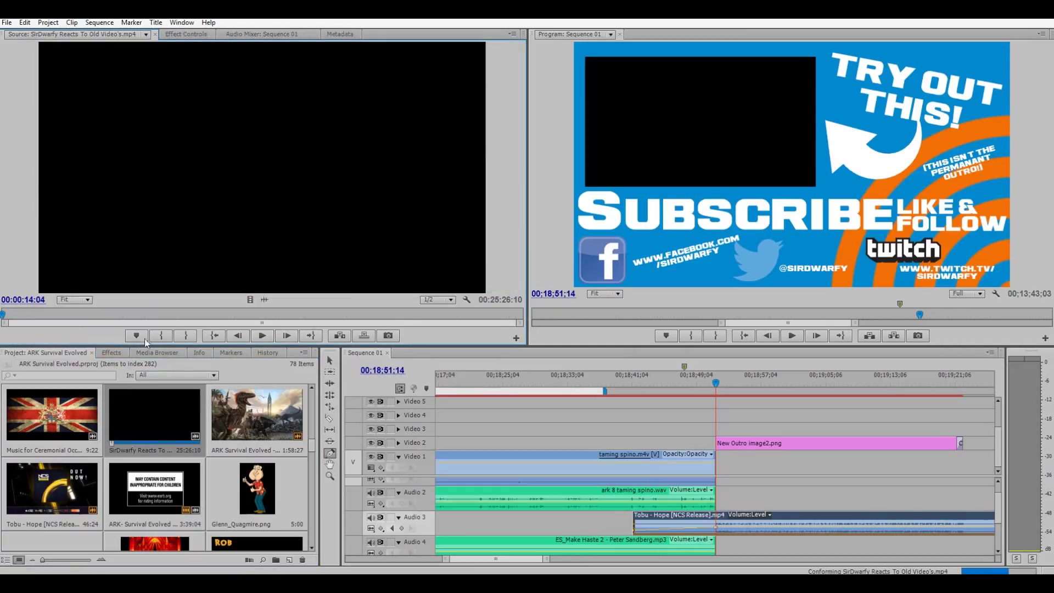
left_click(26, 314)
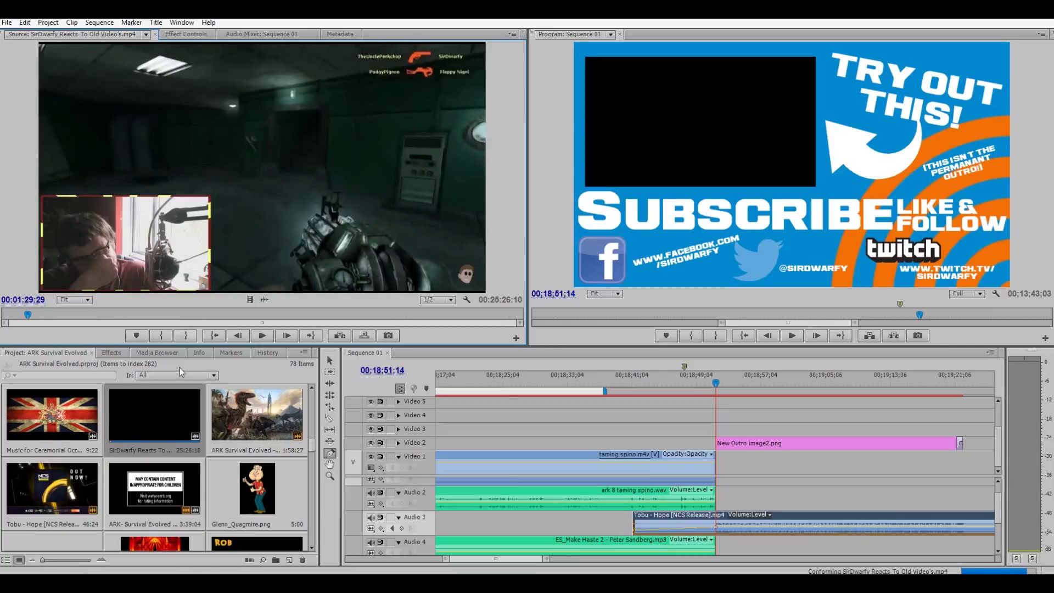
left_click_drag(123, 410, 720, 468)
scroll(369, 389, "down", 3)
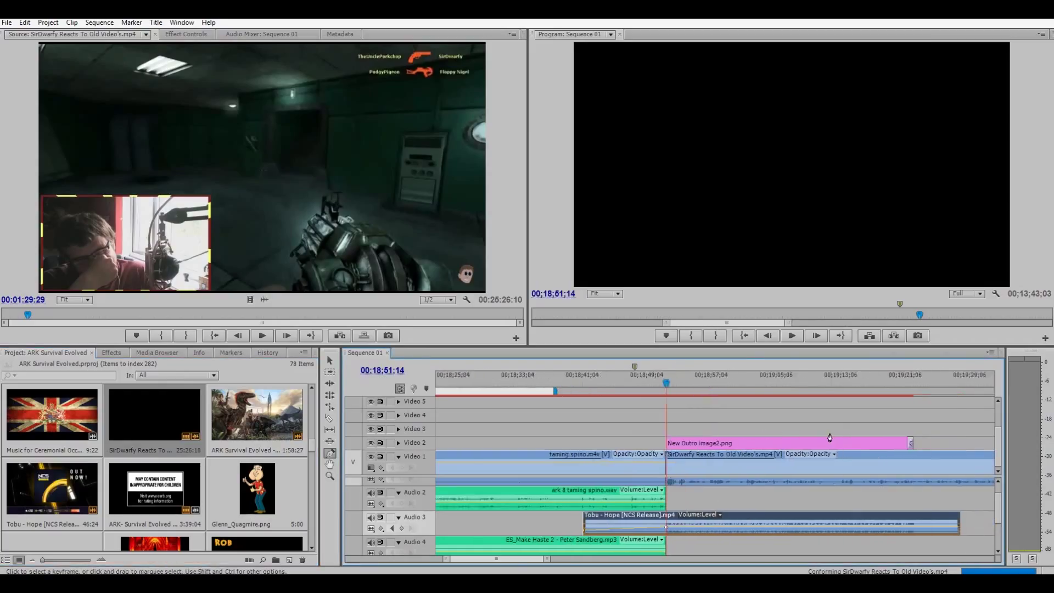
key("v")
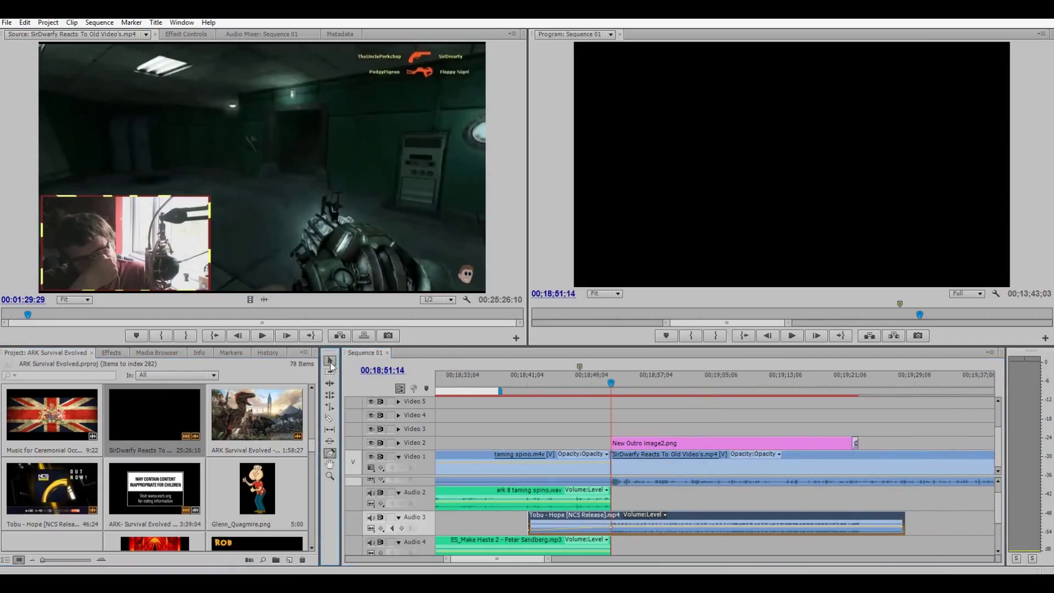
double_click(645, 460)
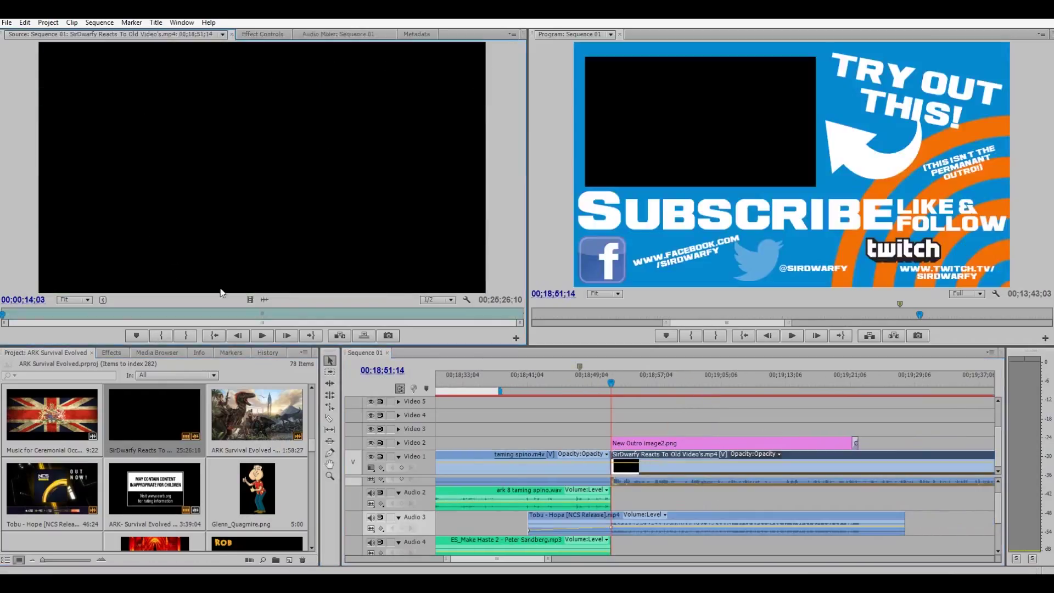